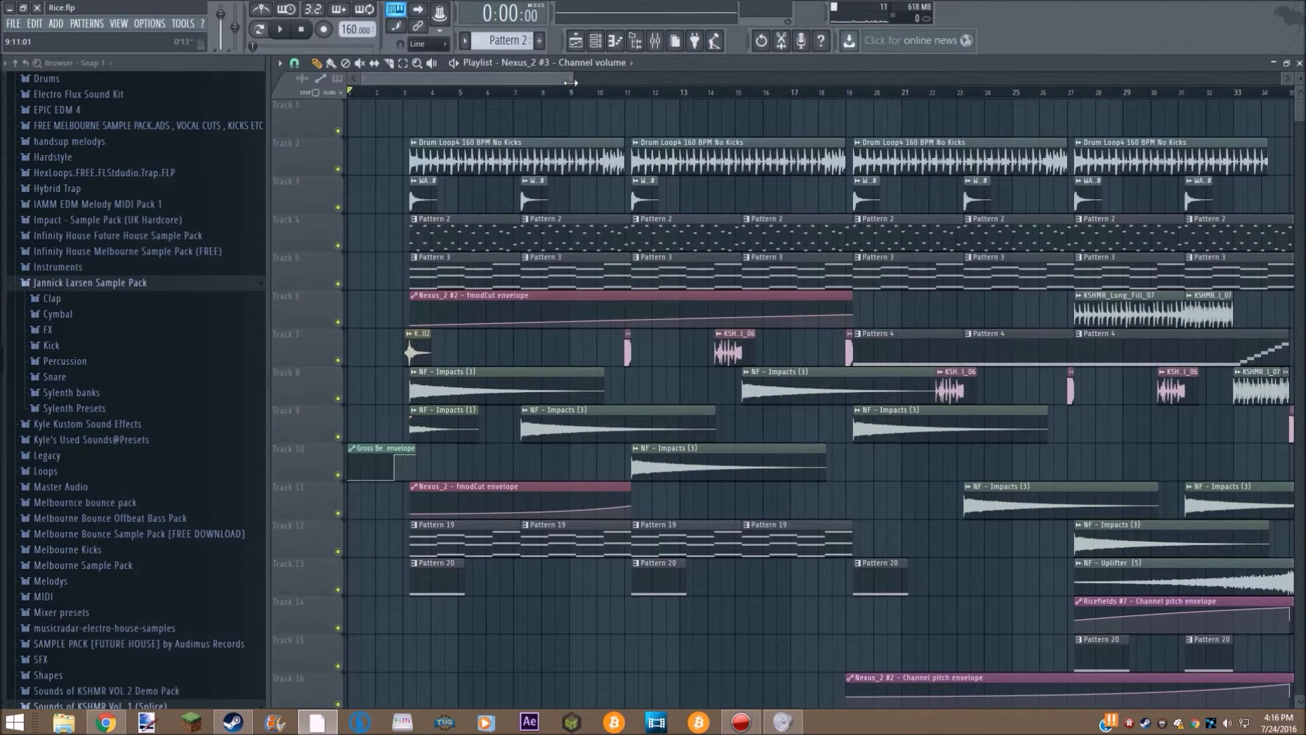
Play the song arrangement in the playlist from the start to about bar 35, pause, and return the view to bar 1.
mouse_move(572, 81)
mouse_down()
mouse_move(615, 61)
mouse_move(585, 71)
mouse_up()
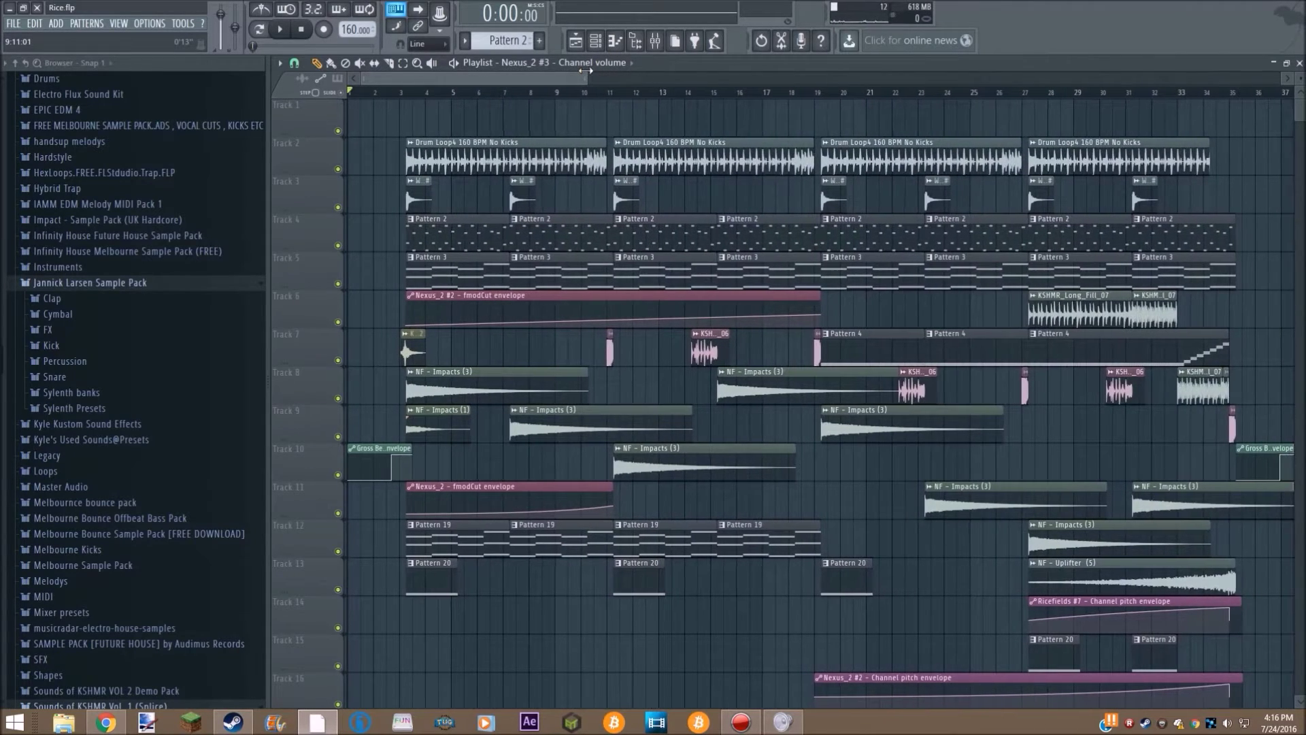
drag(585, 71, 585, 70)
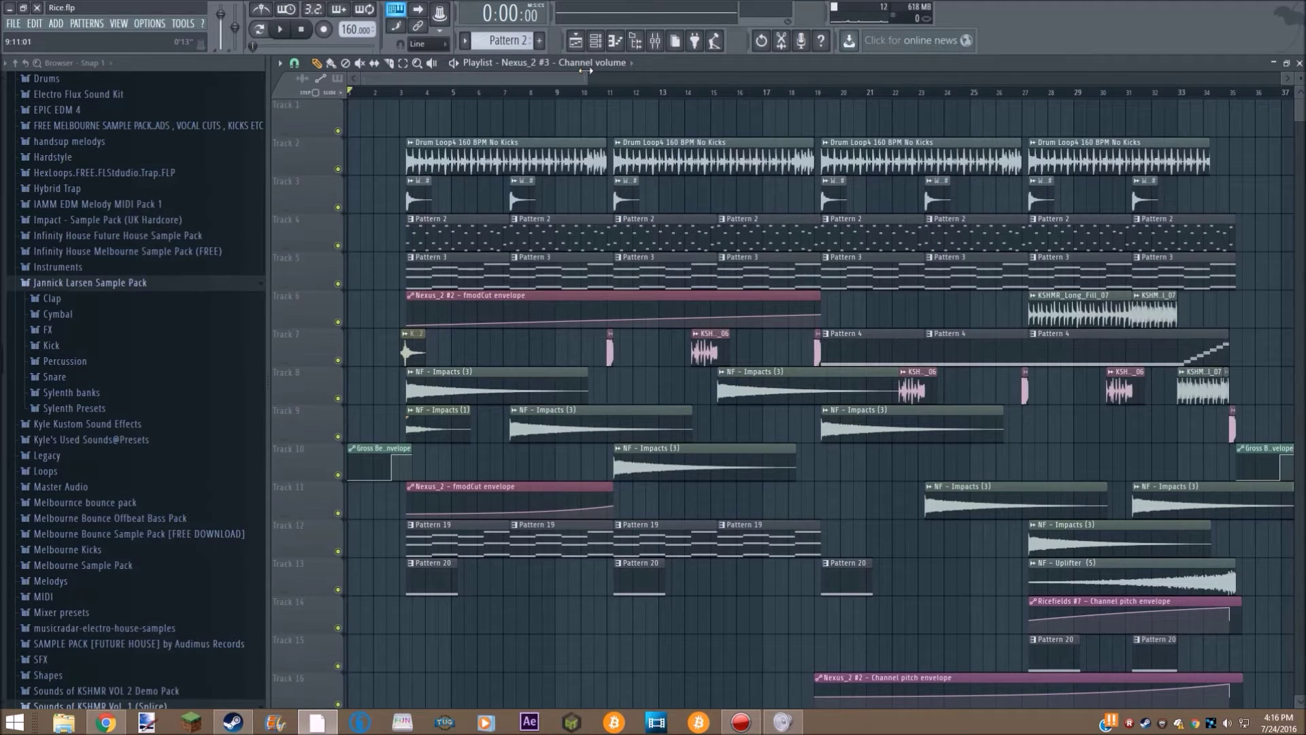
click(283, 30)
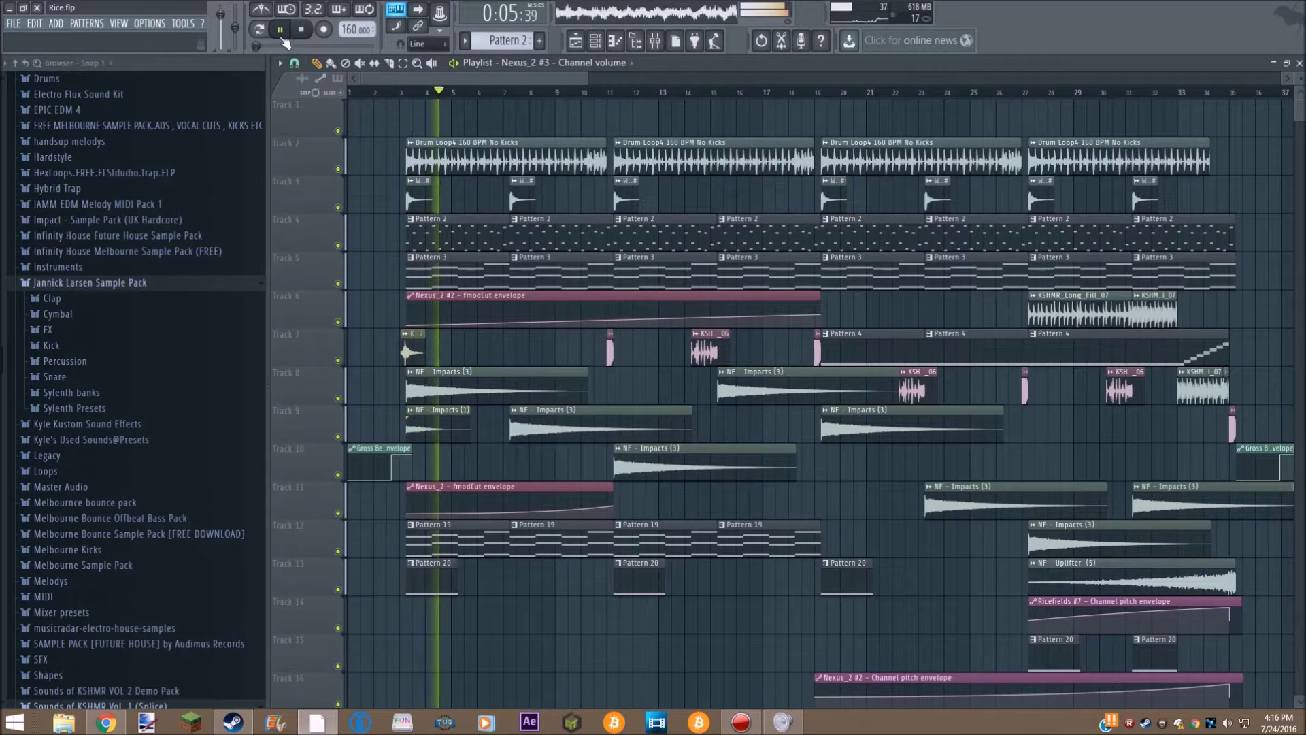
drag(438, 76, 451, 80)
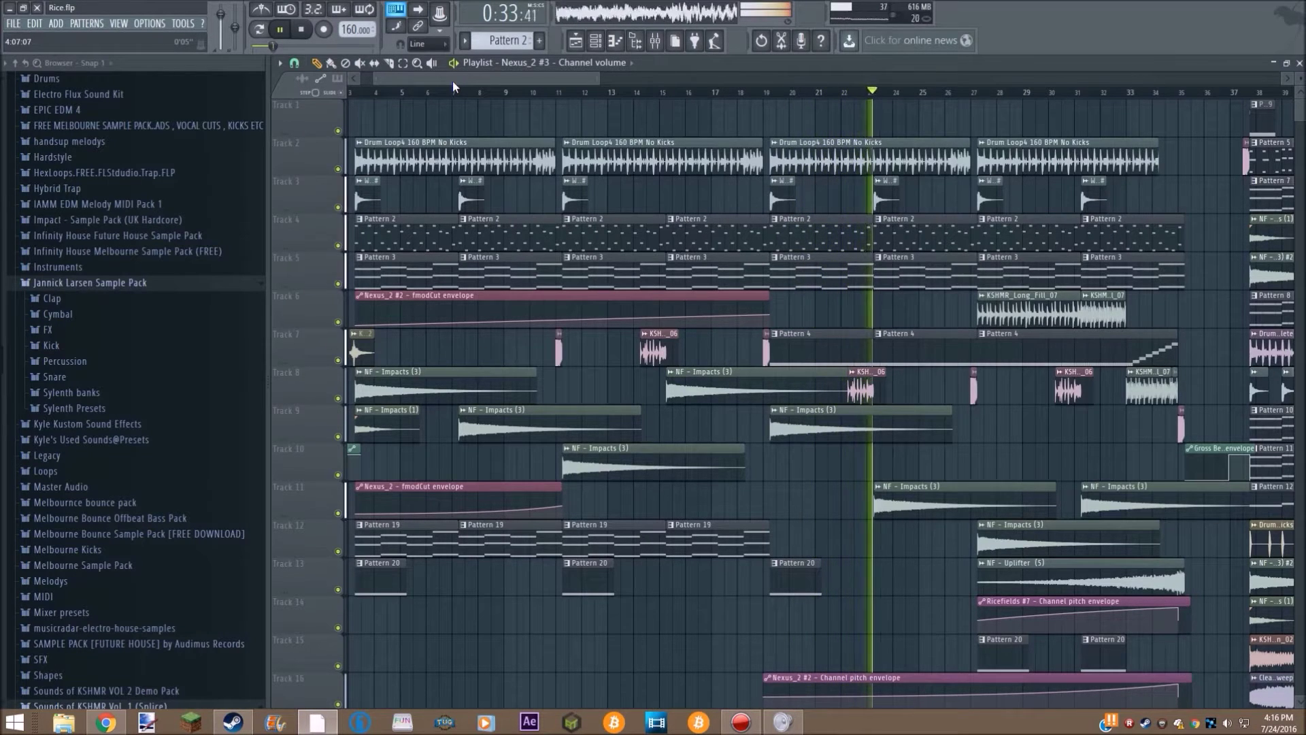
drag(454, 84, 488, 56)
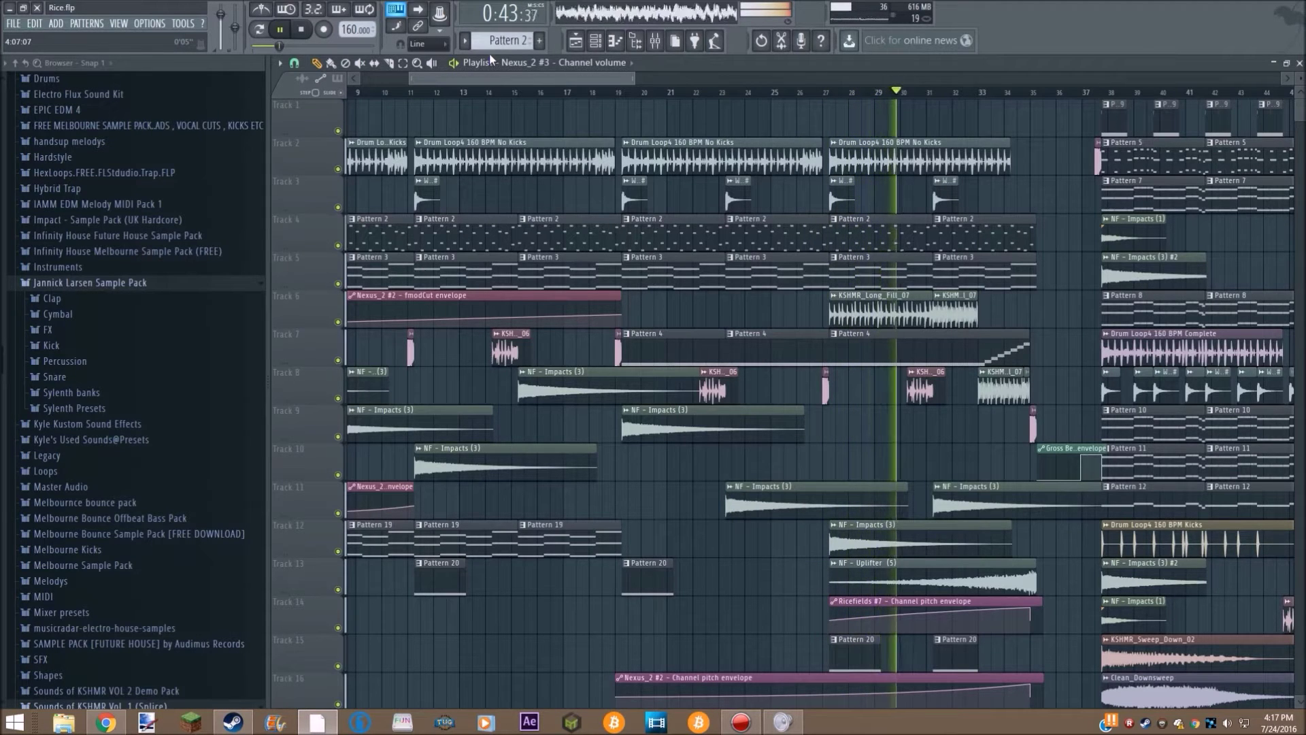
click(286, 38)
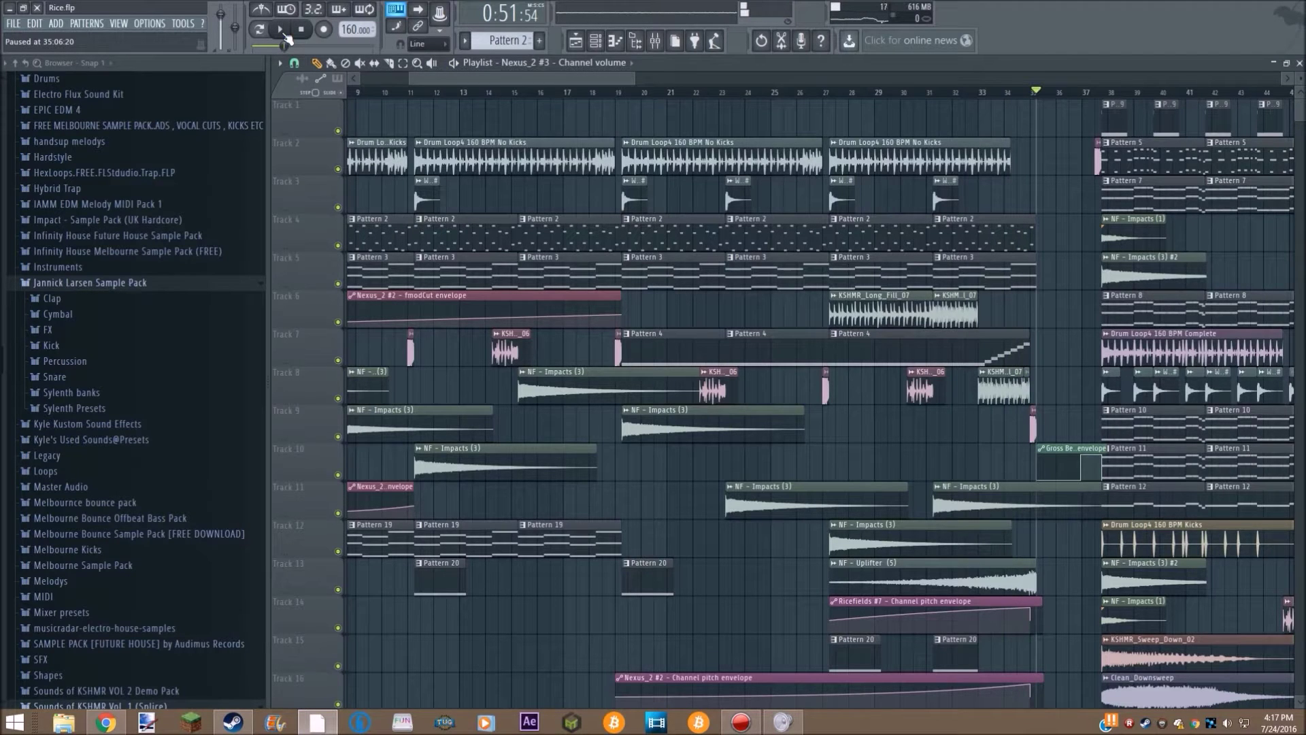
drag(435, 75, 354, 80)
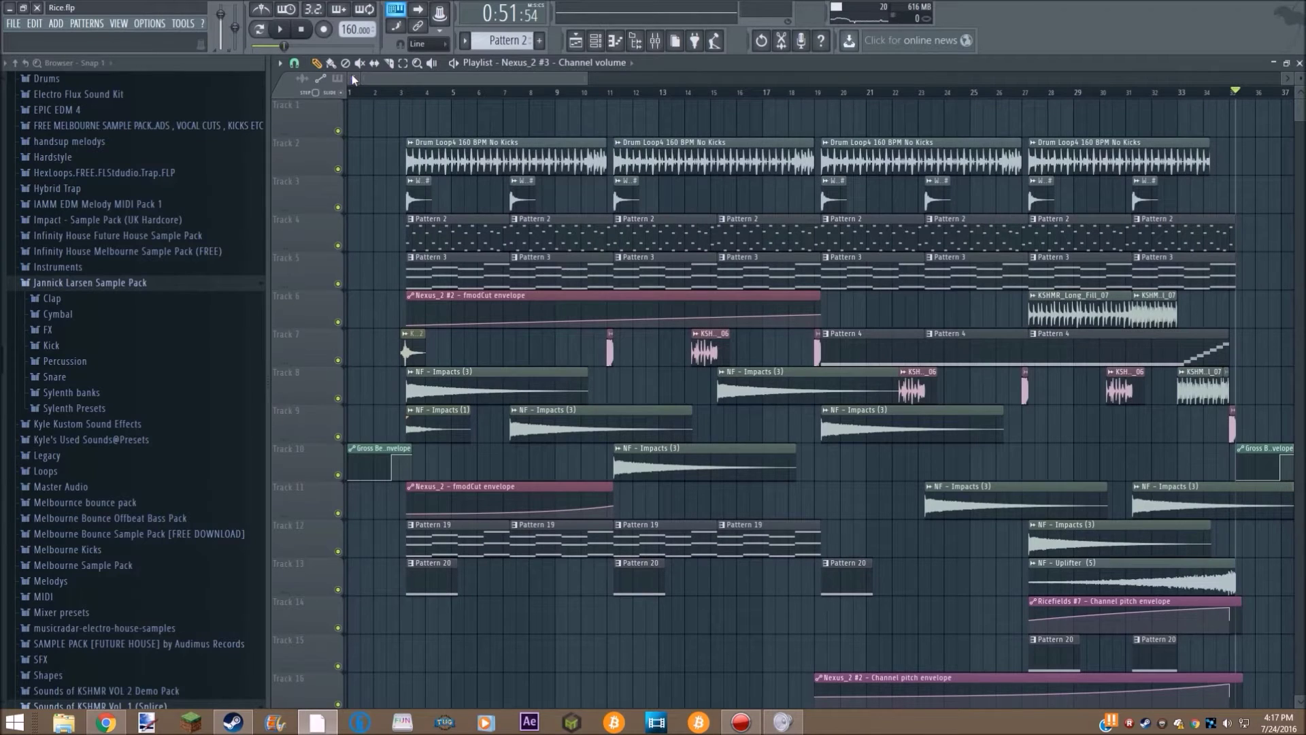
Open the Nexus_2 piano roll of Pattern 2 and play its melody to examine the notes.
key(F9)
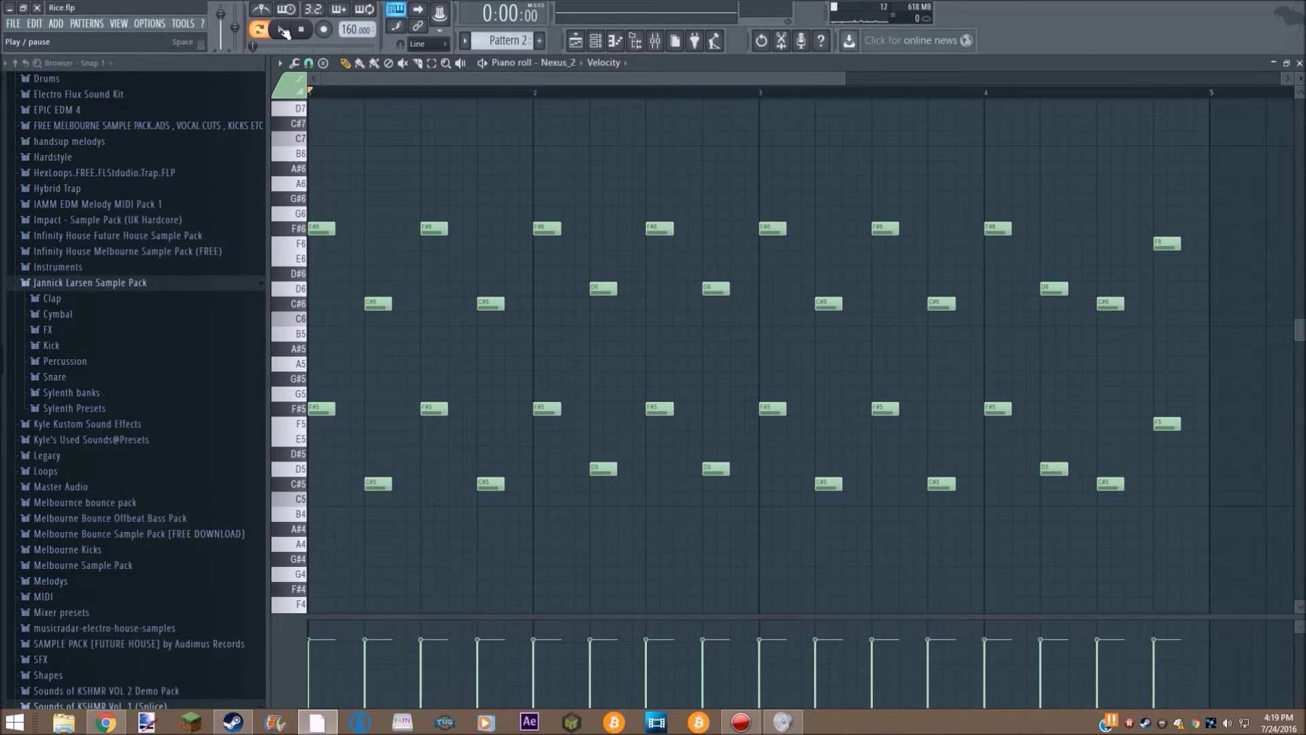
click(281, 29)
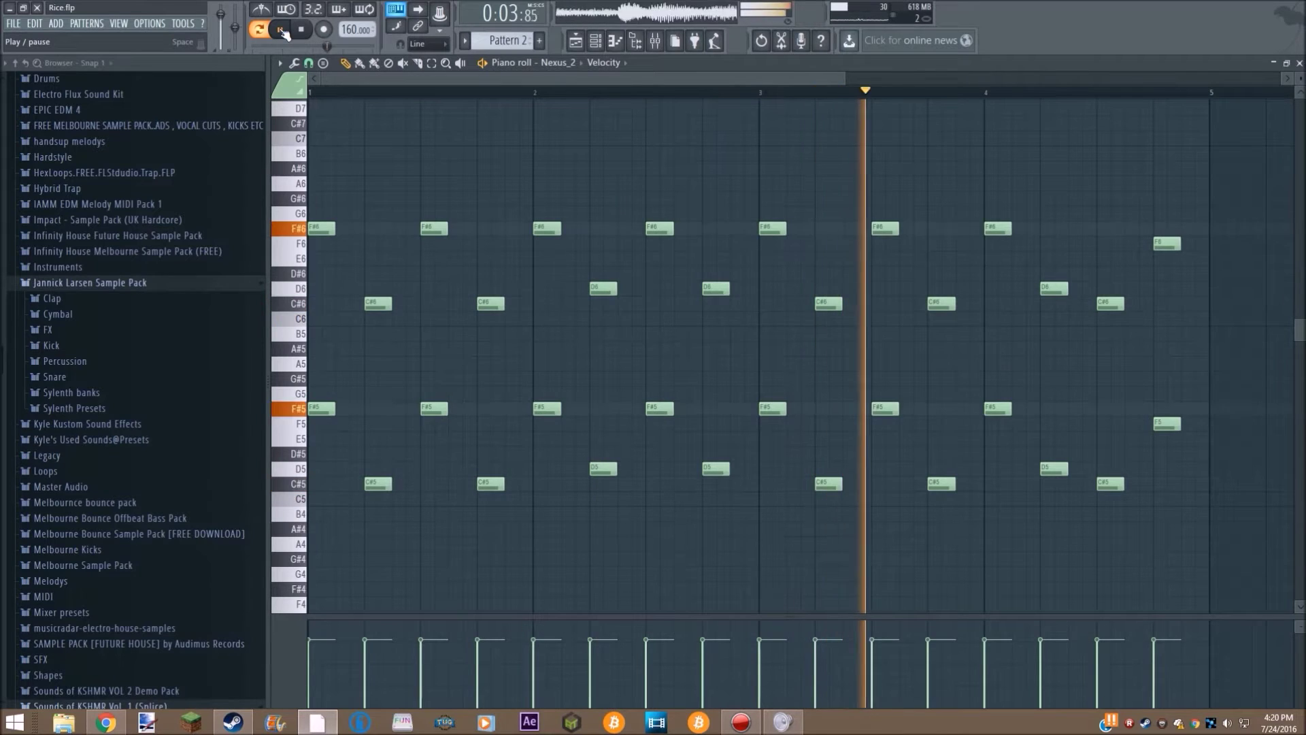
click(281, 29)
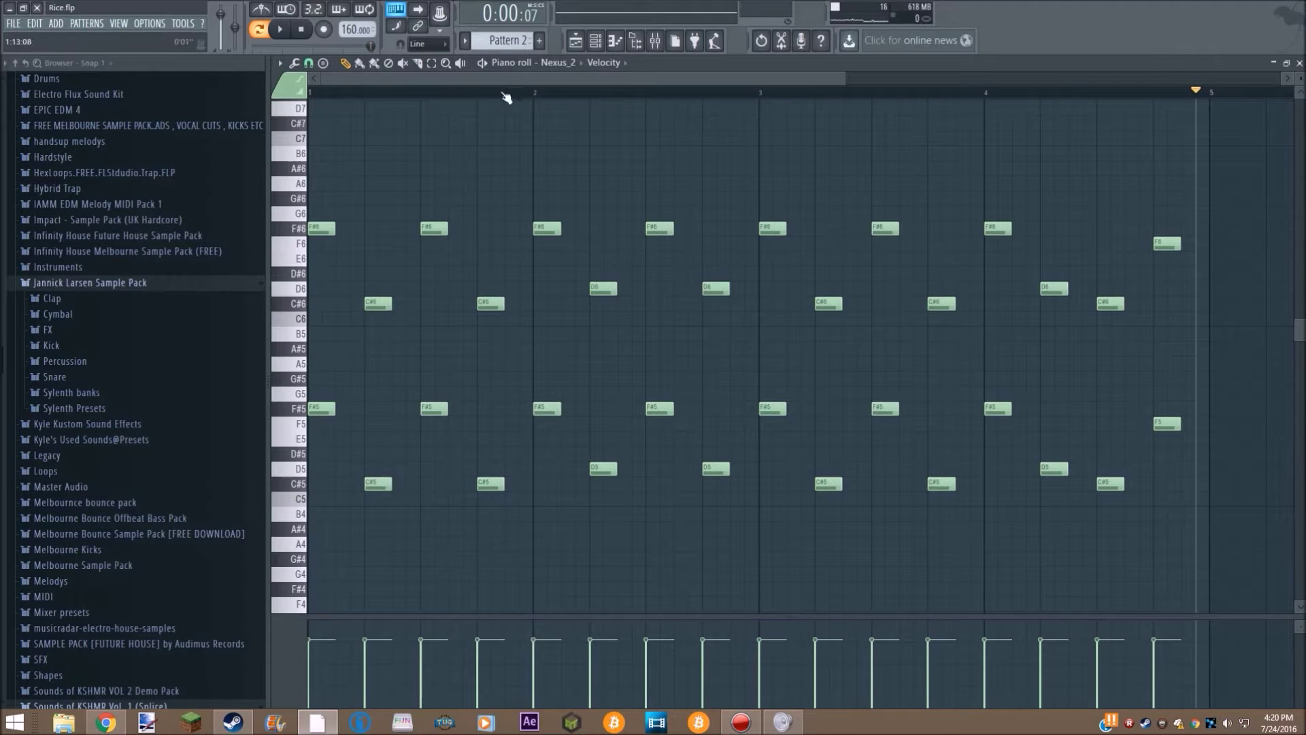
mouse_move(846, 80)
mouse_down()
mouse_move(1146, 80)
mouse_move(1253, 45)
mouse_move(1178, 105)
mouse_move(805, 142)
mouse_up()
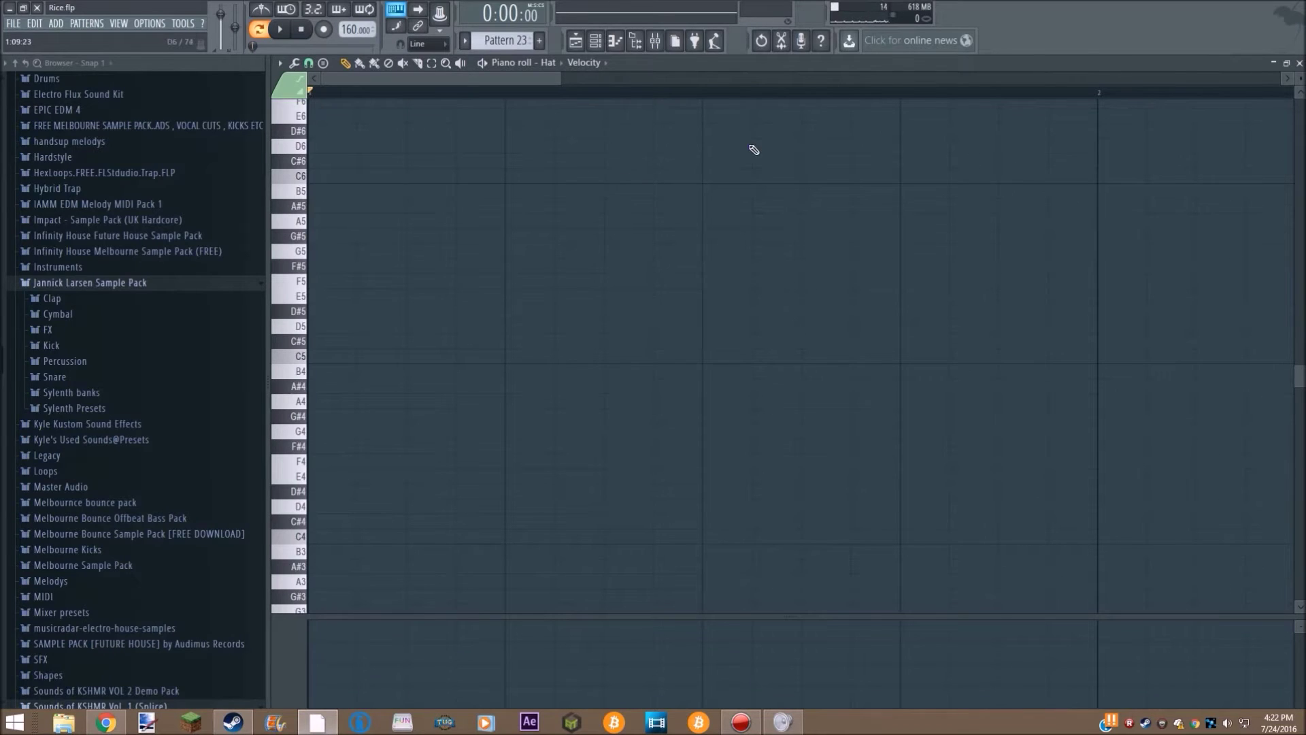
Stamp a Minor pentatonic scale from F#4 at the start of Pattern 23's Hat piano roll and copy it one octave up.
click(332, 68)
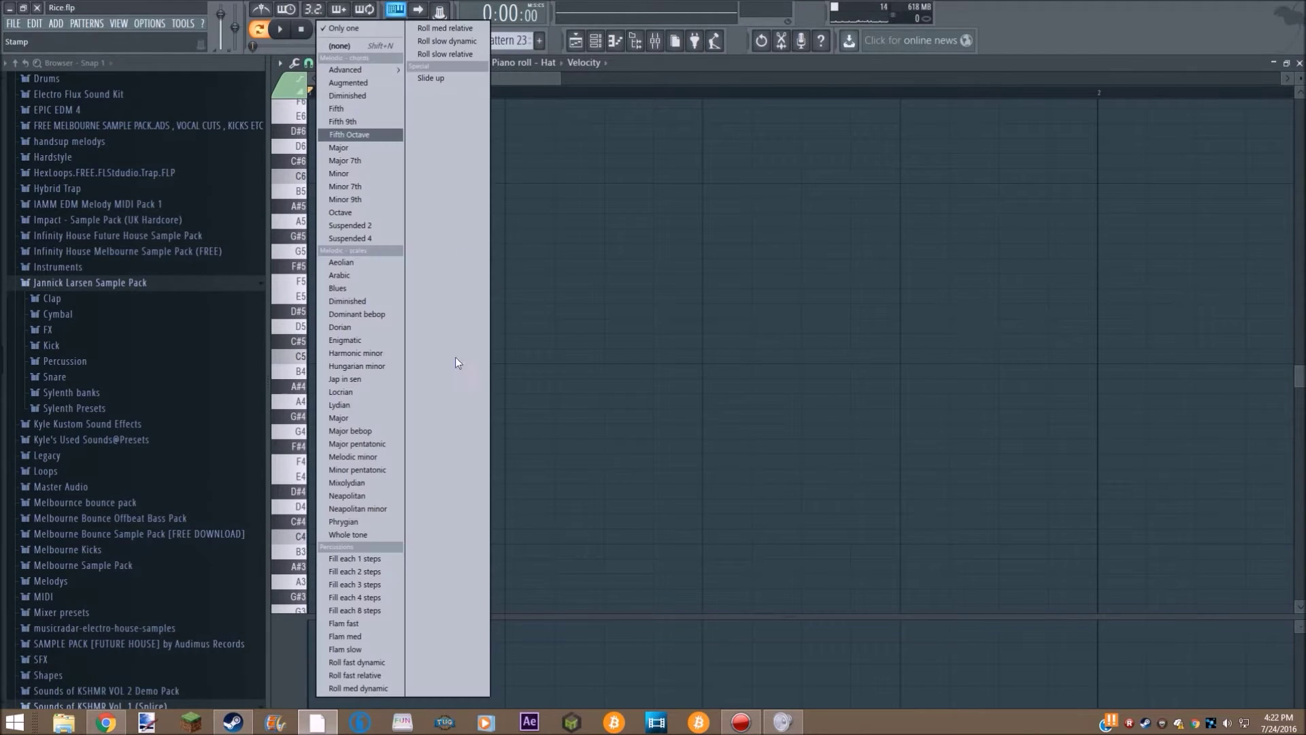
click(370, 472)
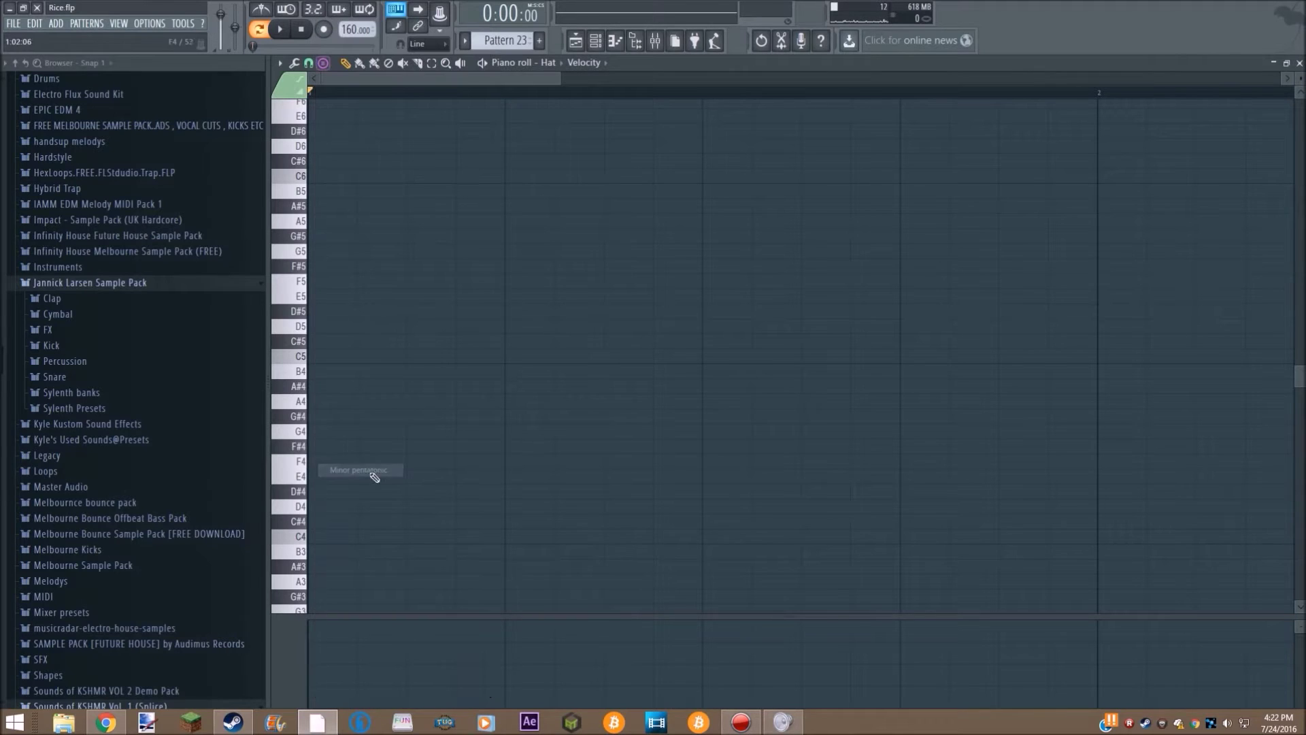
click(312, 447)
key(ctrl+b)
drag(446, 296, 318, 113)
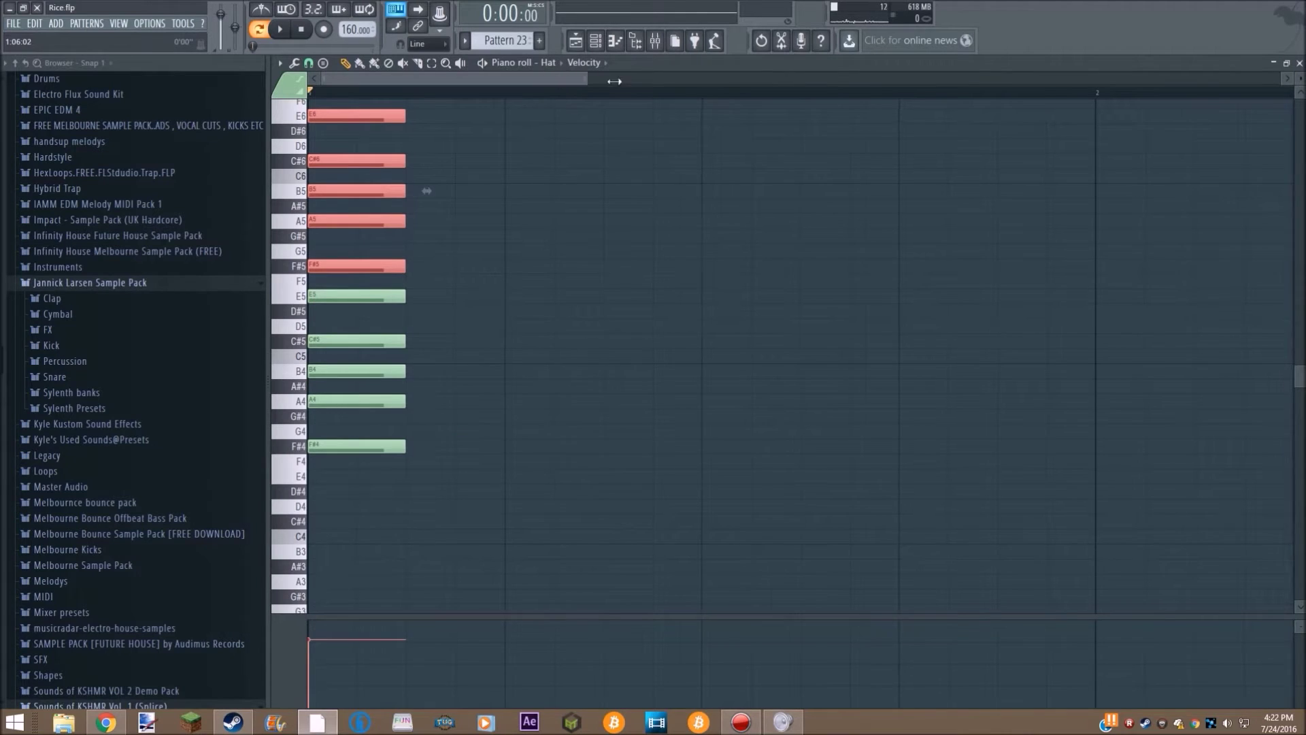
Copy the pentatonic scale notes into further octaves so they span from F#2 up to E8 at the start of bar 1.
drag(553, 79, 840, 78)
scroll(467, 254, up, 3)
key(ctrl+b)
drag(419, 324, 373, 202)
scroll(370, 181, up, 2)
click(323, 64)
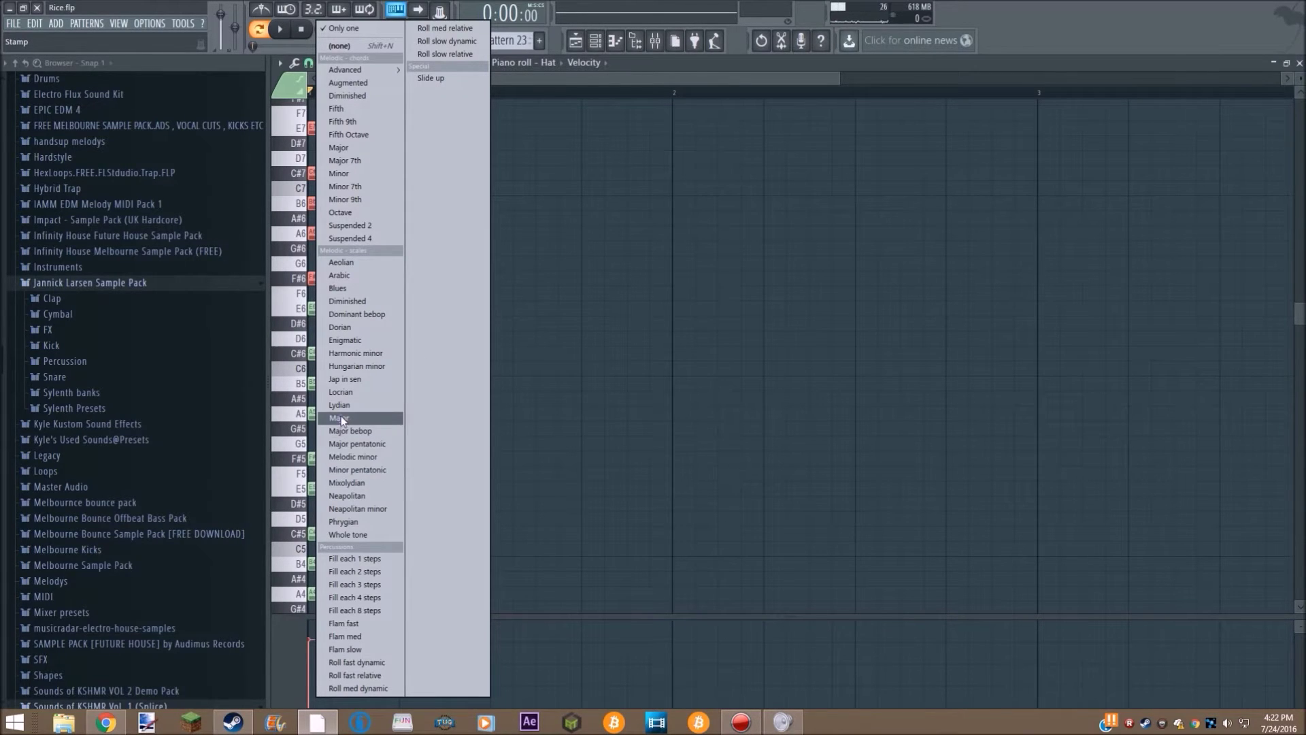
click(663, 72)
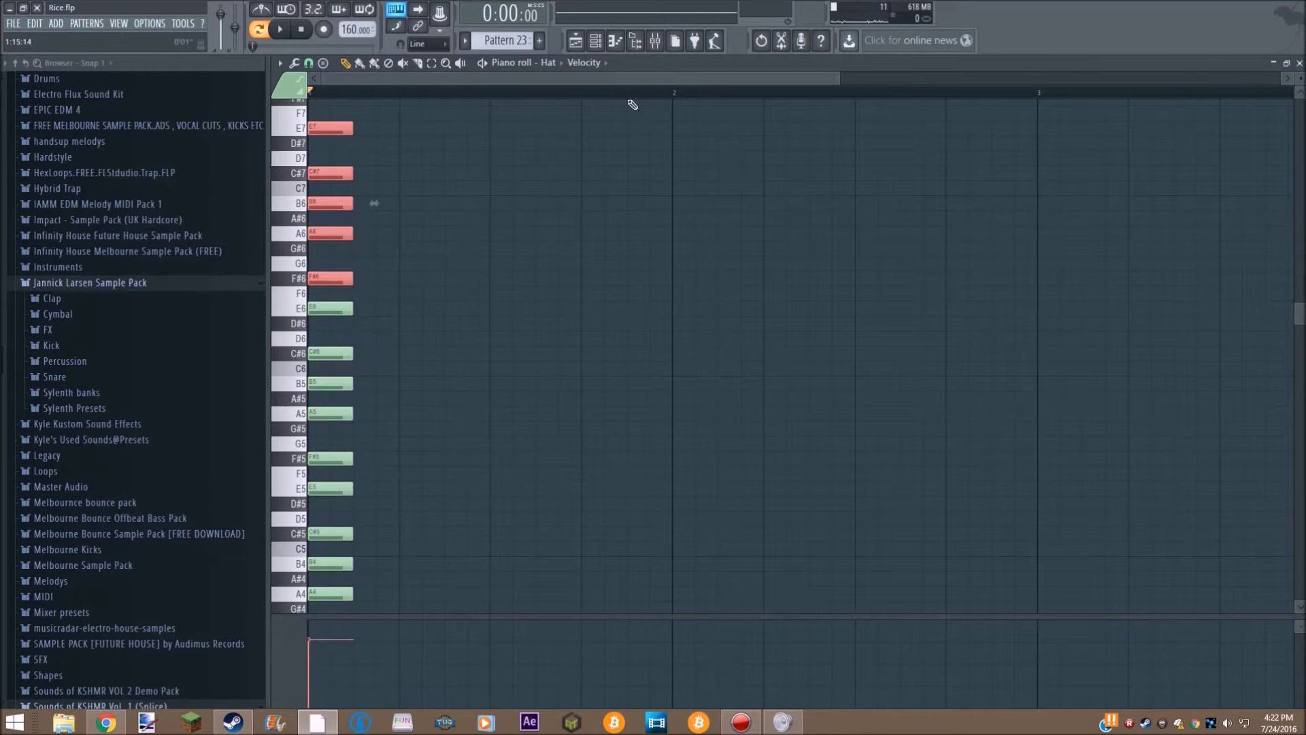
drag(388, 112, 325, 204)
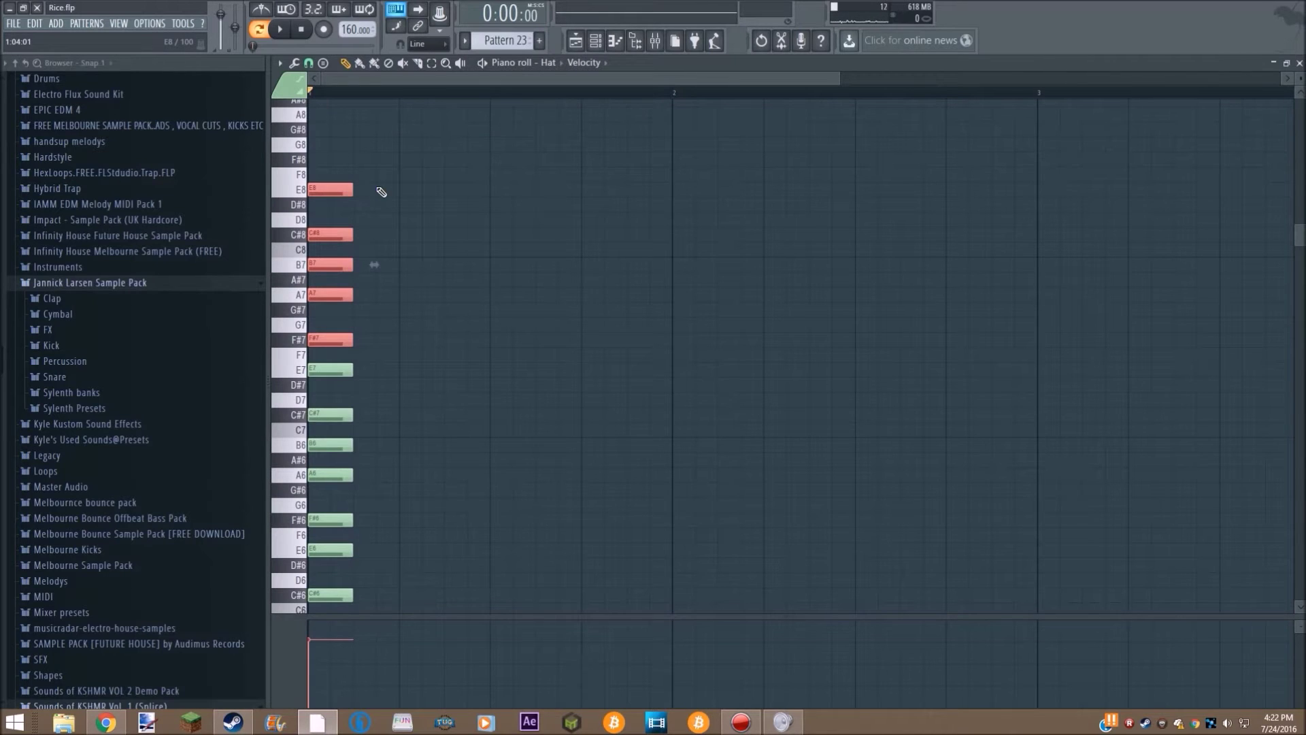
drag(377, 189, 320, 272)
Select all the scale notes and duplicate them to the starts of bars 2, 3 and 4.
drag(836, 78, 1058, 157)
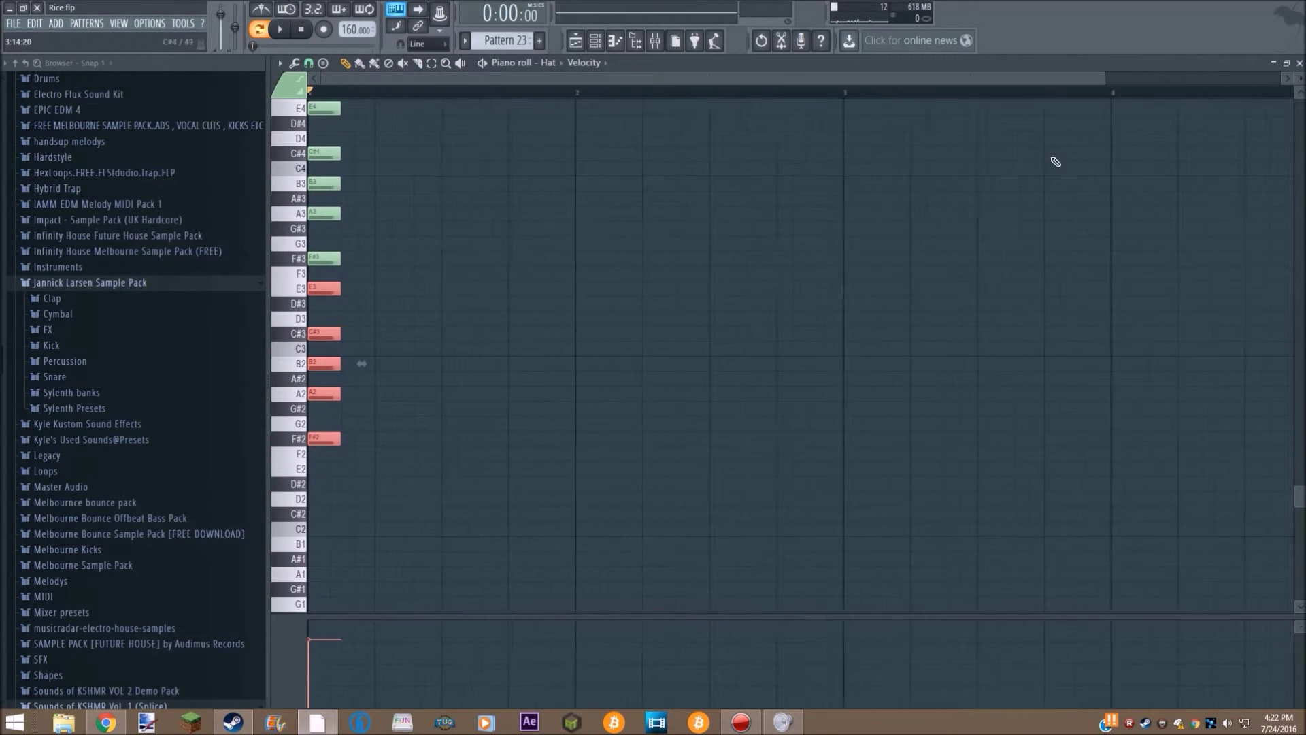
key(ctrl+a)
key(ctrl+b)
drag(575, 160, 1055, 155)
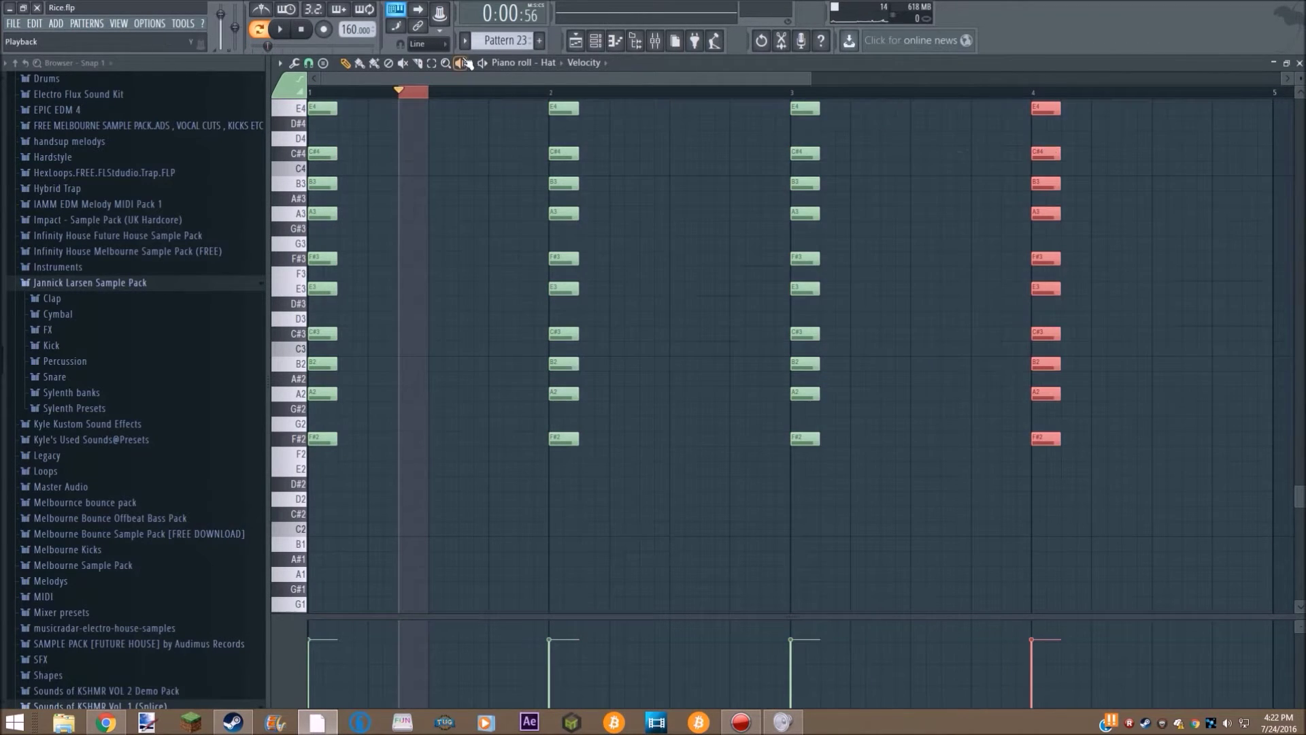
Open the piano roll of the Nexus_2 channel in Pattern 23 from the channel rack.
click(595, 41)
click(547, 235)
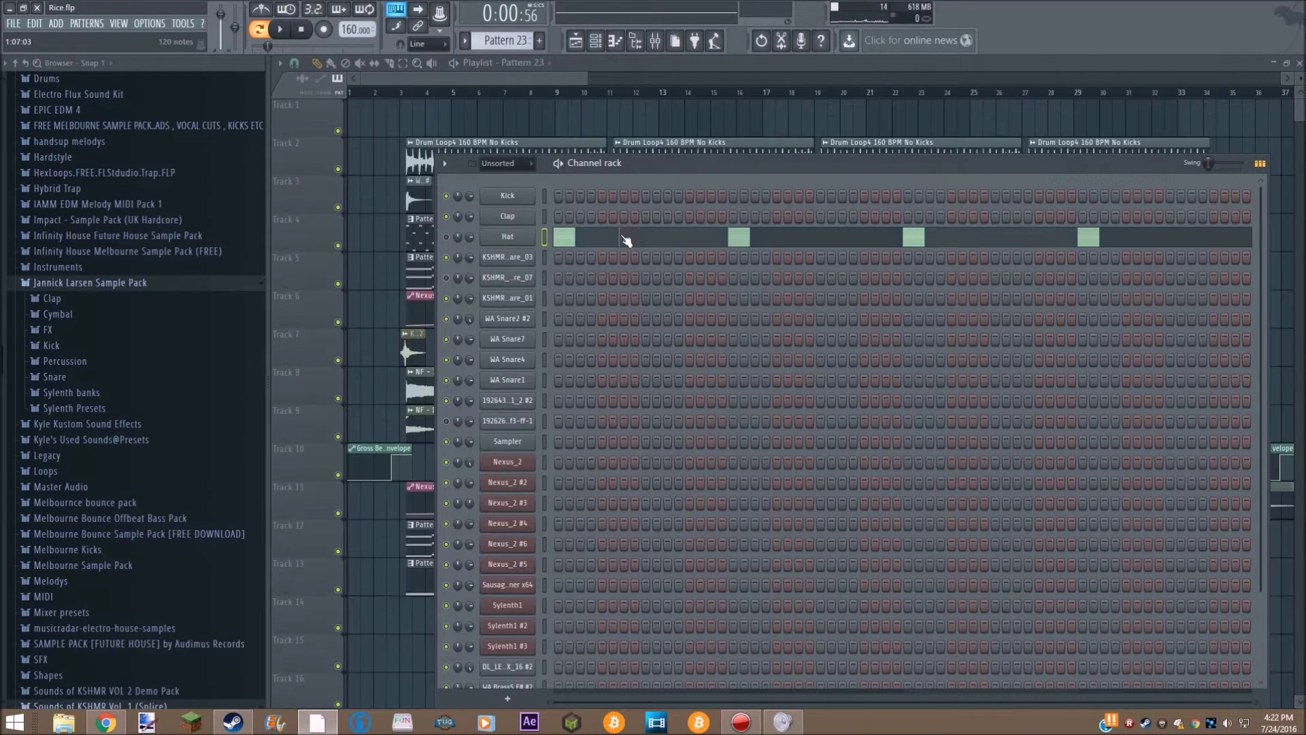
click(595, 40)
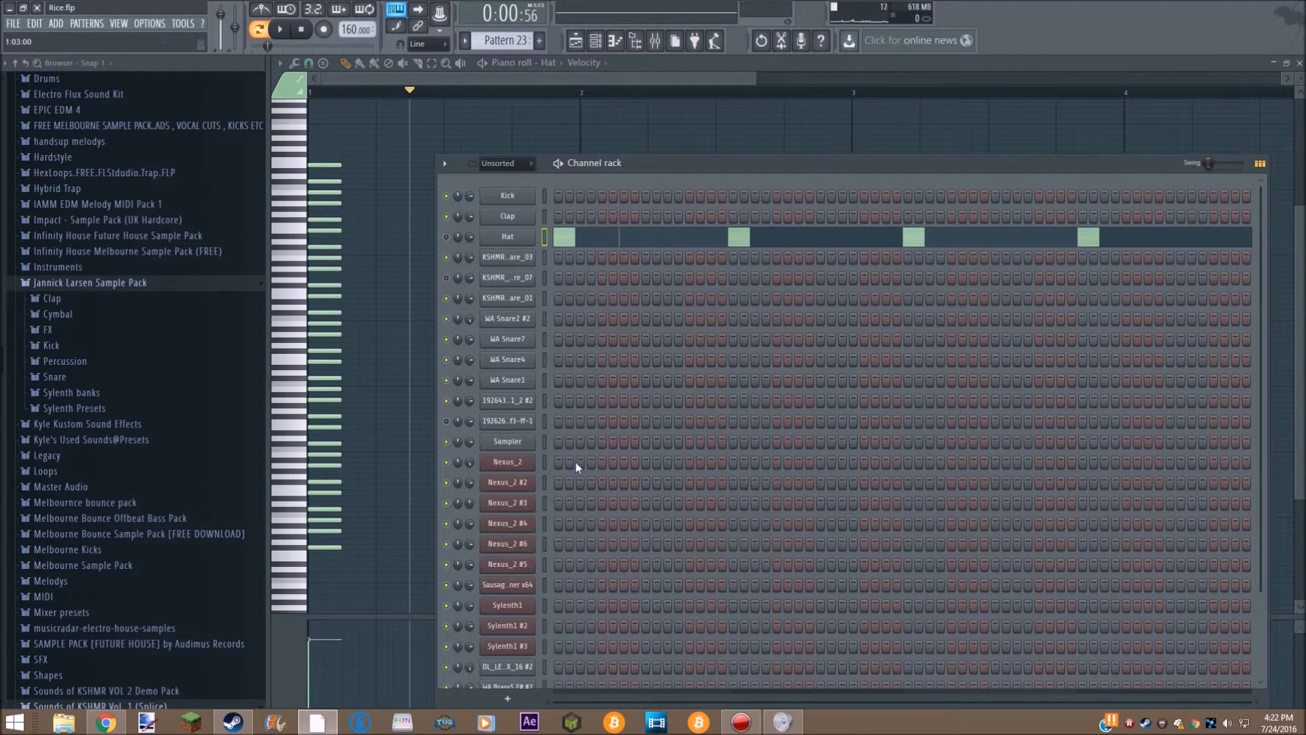
scroll(576, 475, down, 1)
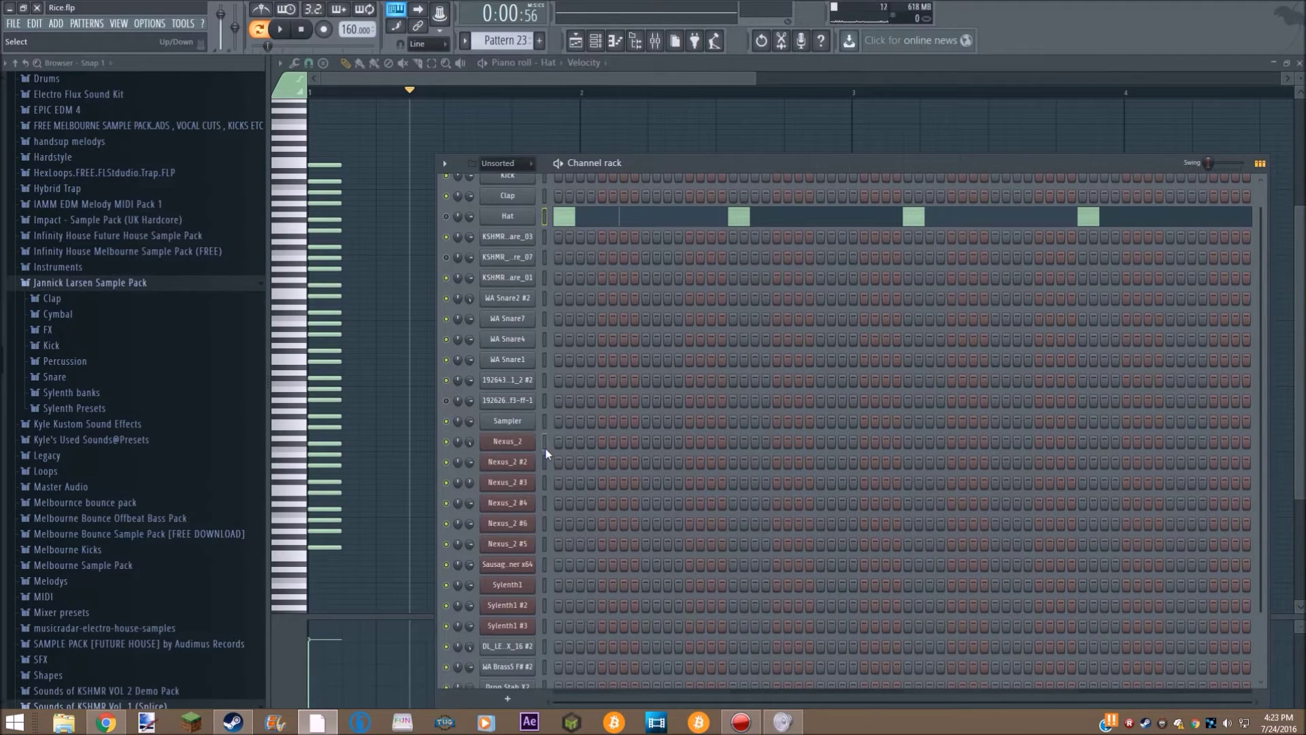
right_click(539, 448)
click(557, 437)
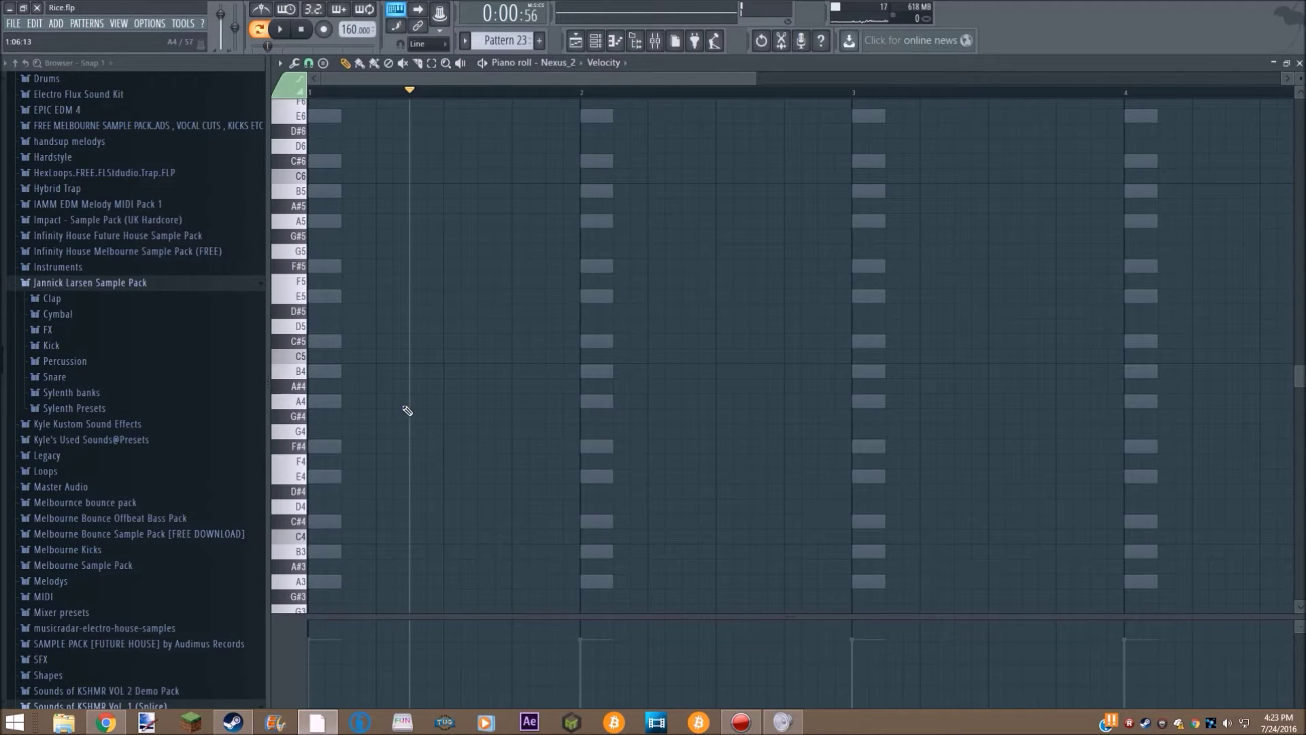
Audition a few Nexus_2 notes and check which preset the Nexus_2 plugin is using.
key(z)
key(c)
key(b)
click(595, 40)
click(515, 443)
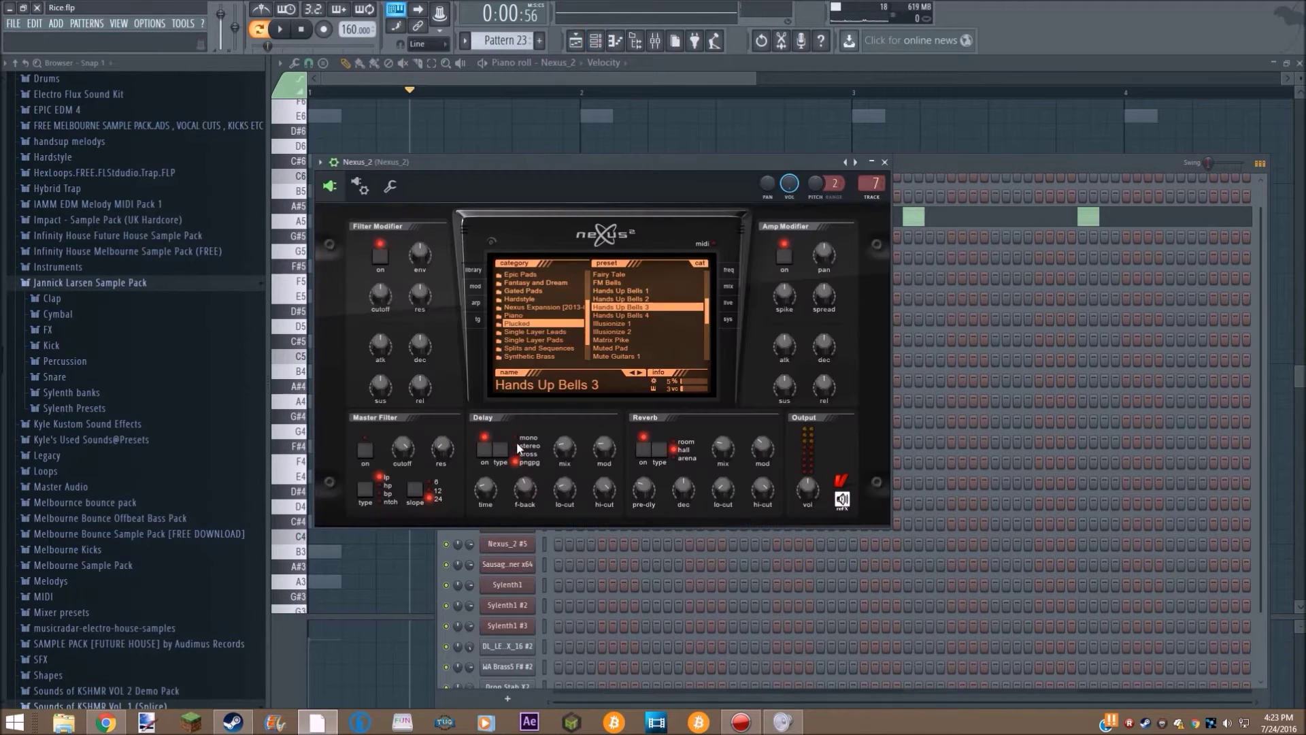
click(885, 162)
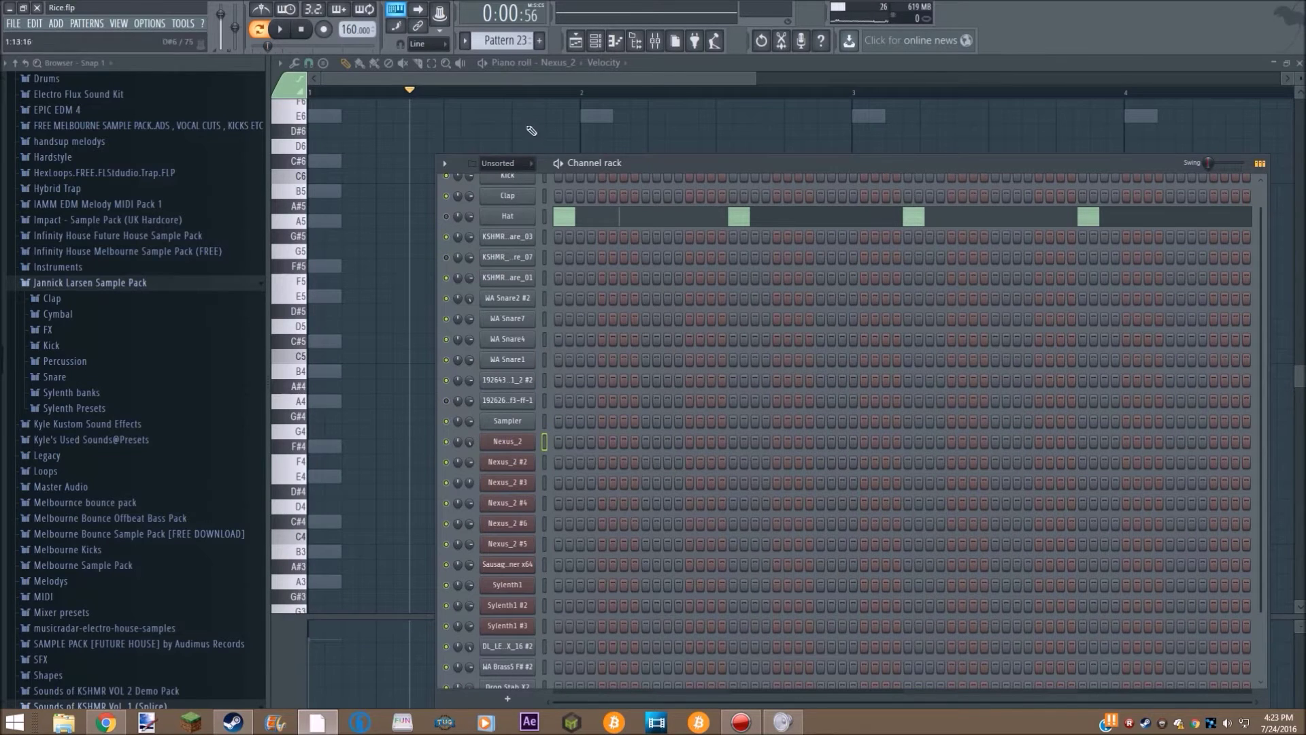
Draw alternating F#5 and C#5 notes on the four beats of bar 1 in the Nexus_2 piano roll and play them back.
click(366, 79)
key(space)
click(317, 269)
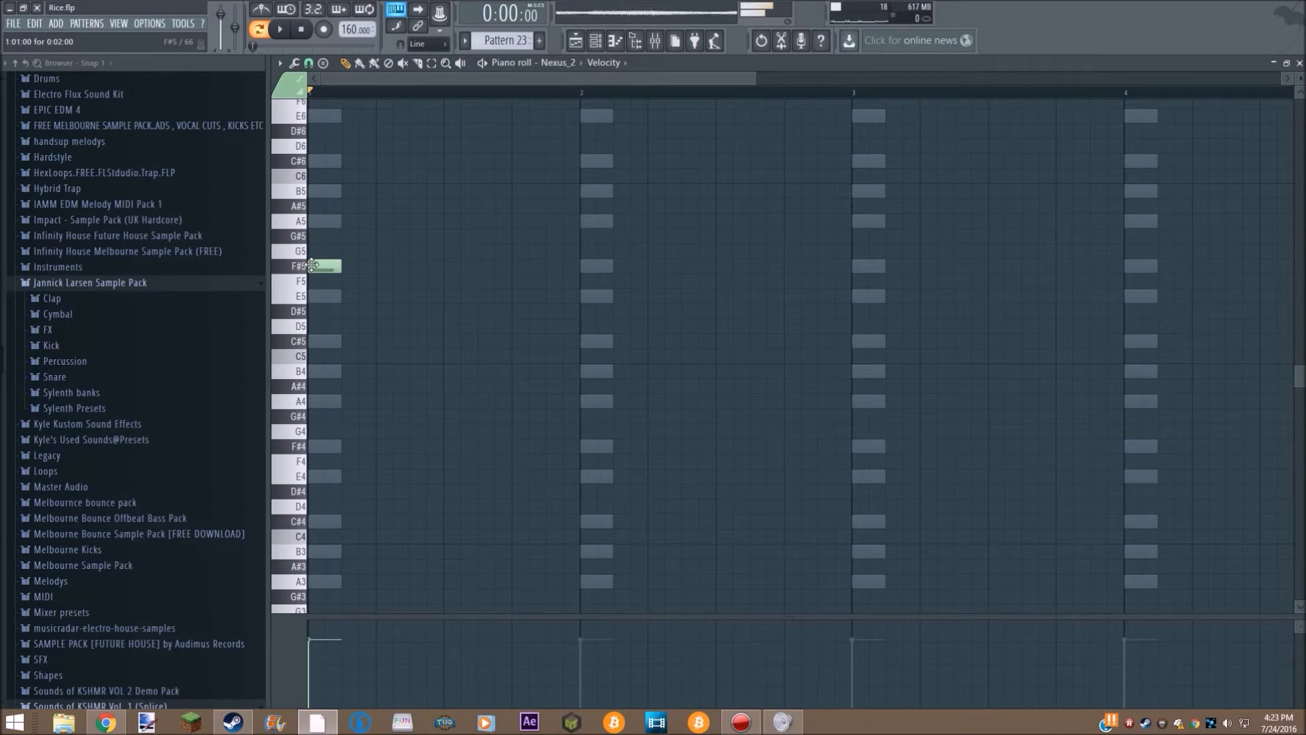
click(385, 341)
click(453, 266)
click(521, 341)
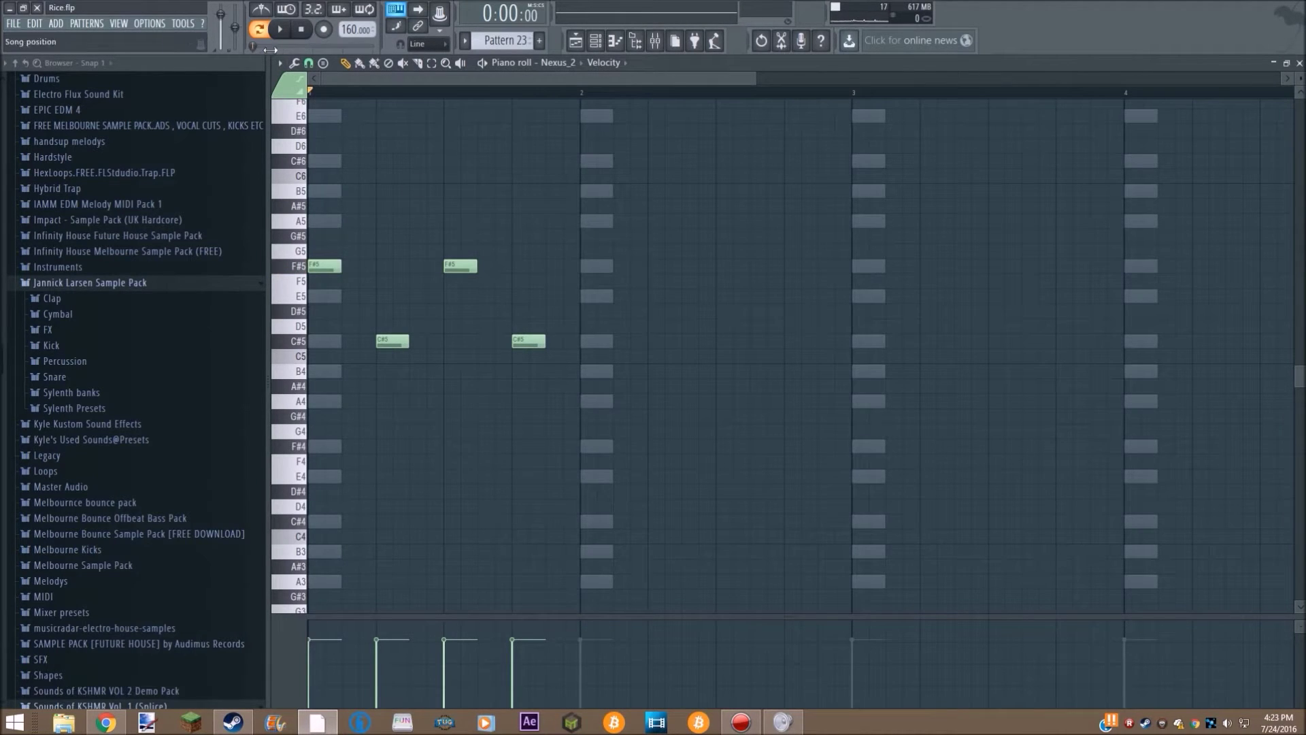
key(space)
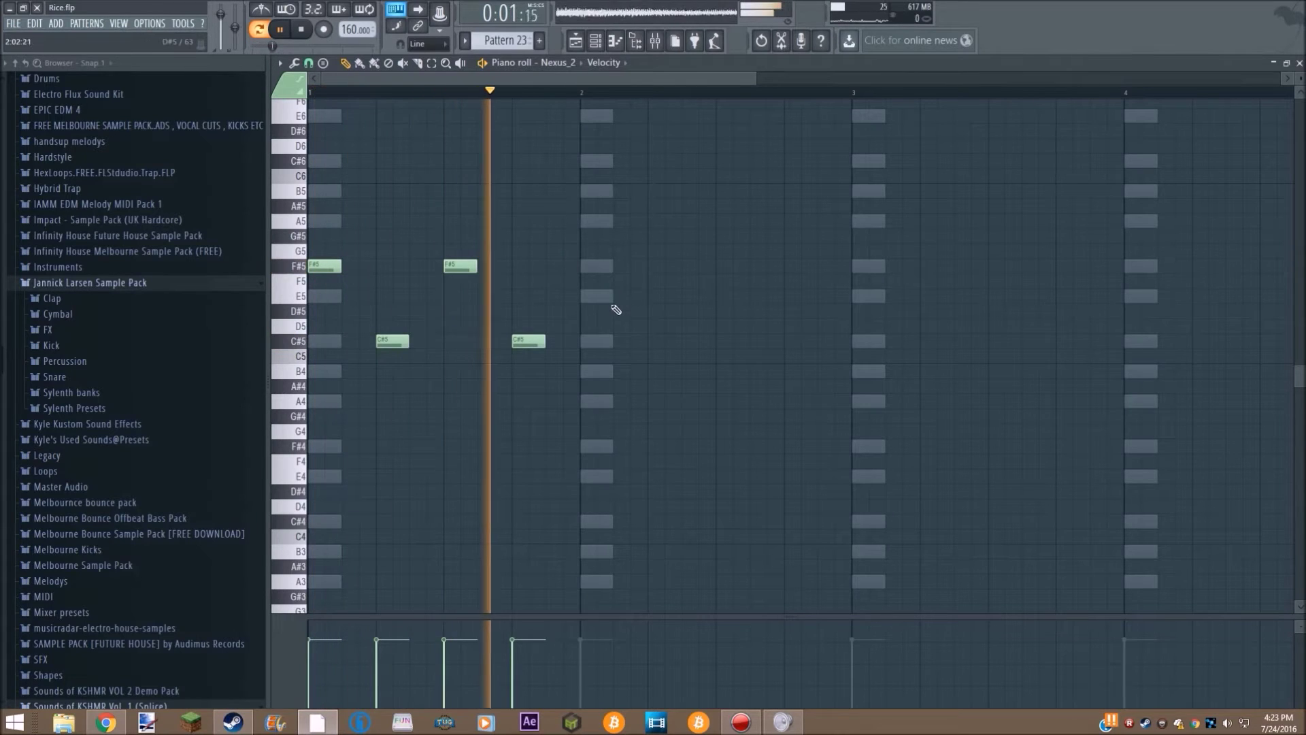
Add alternating F#5 and B4 notes on the four beats of bar 2.
click(585, 267)
click(656, 372)
click(715, 268)
click(793, 372)
Move the two B4 notes in bar 2 down to A4 and play the melody back.
drag(661, 371, 662, 293)
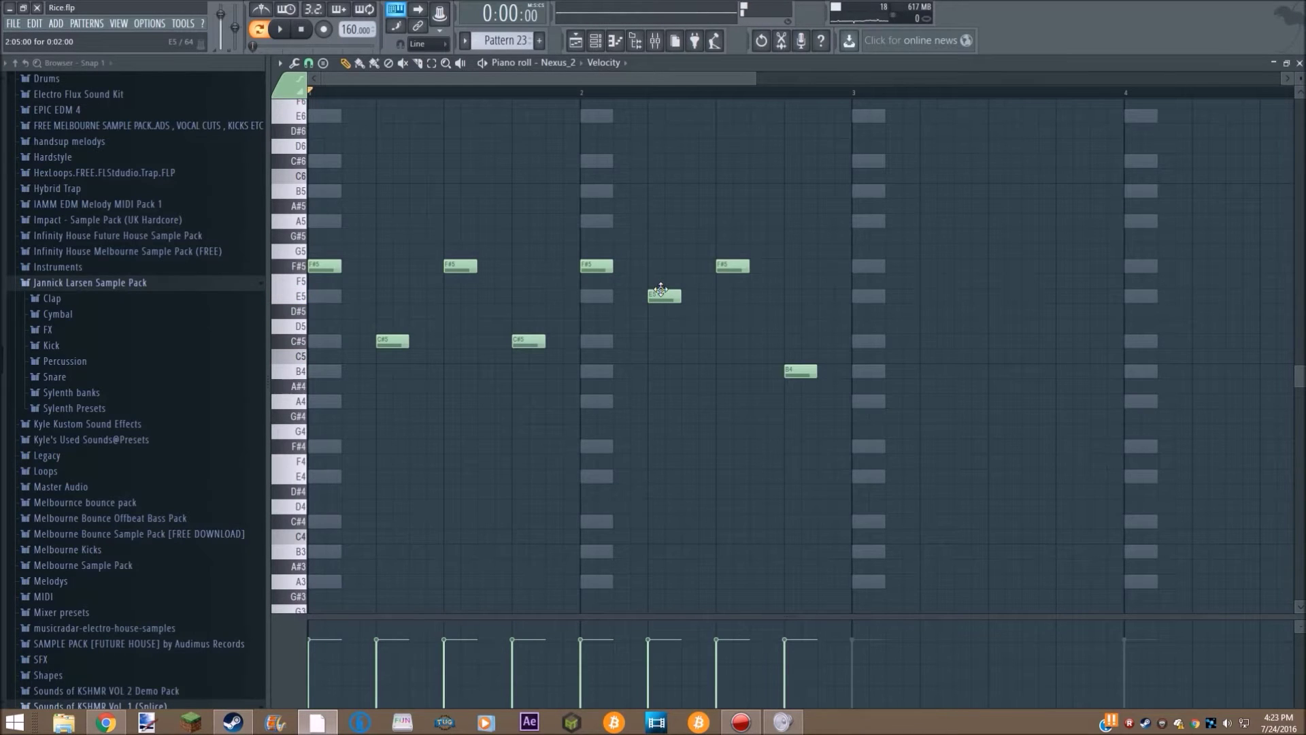
drag(666, 294, 664, 402)
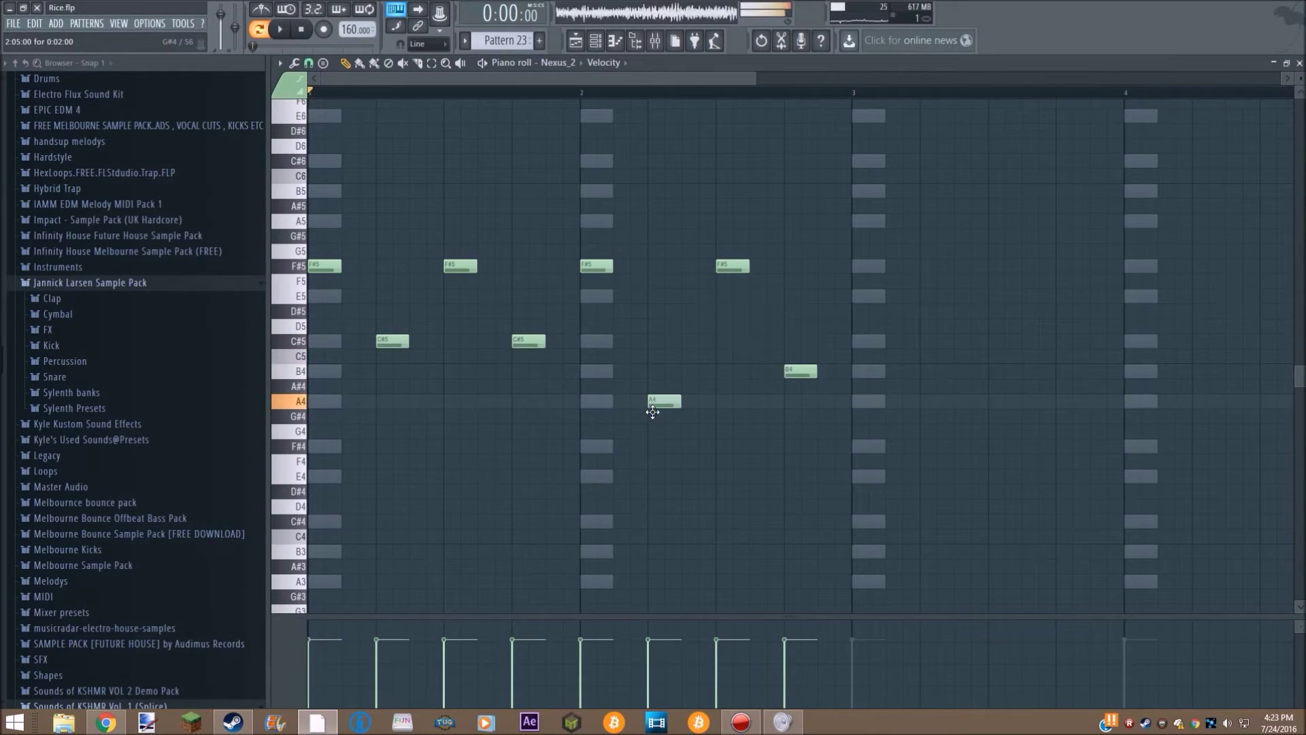
click(792, 378)
drag(792, 386, 792, 401)
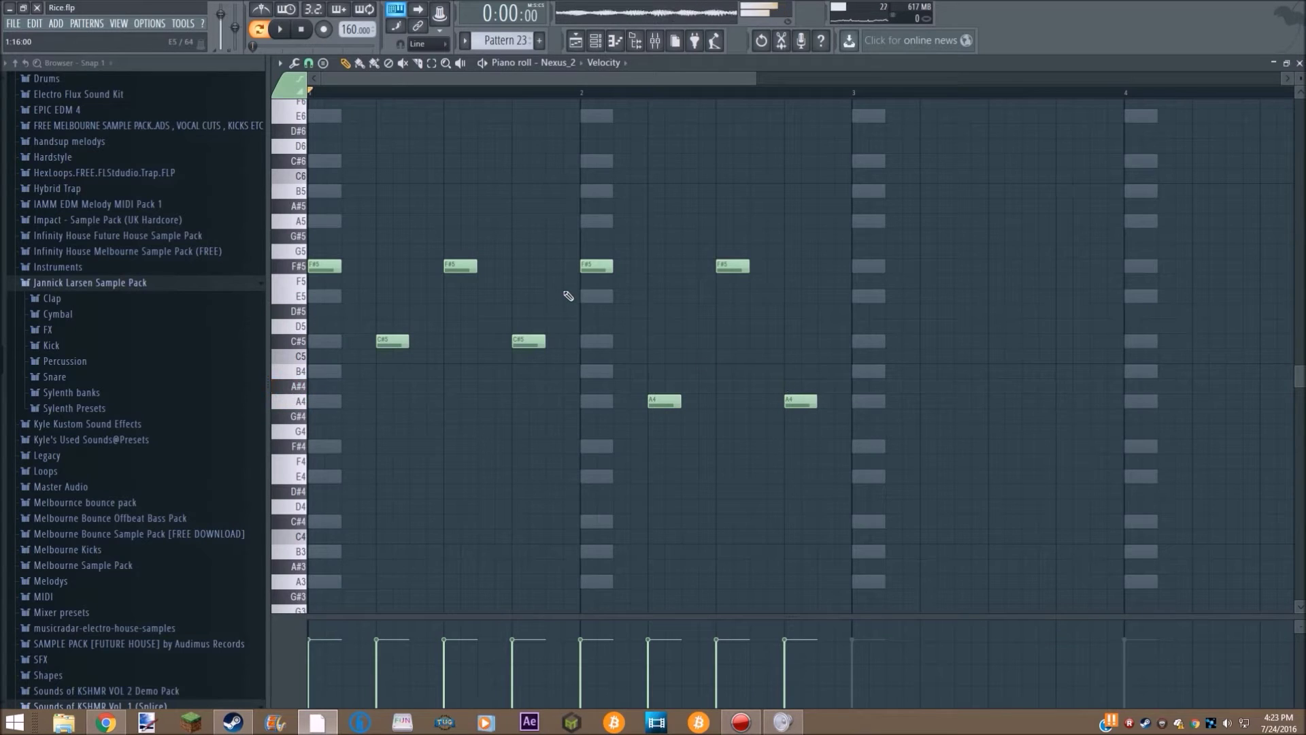
key(space)
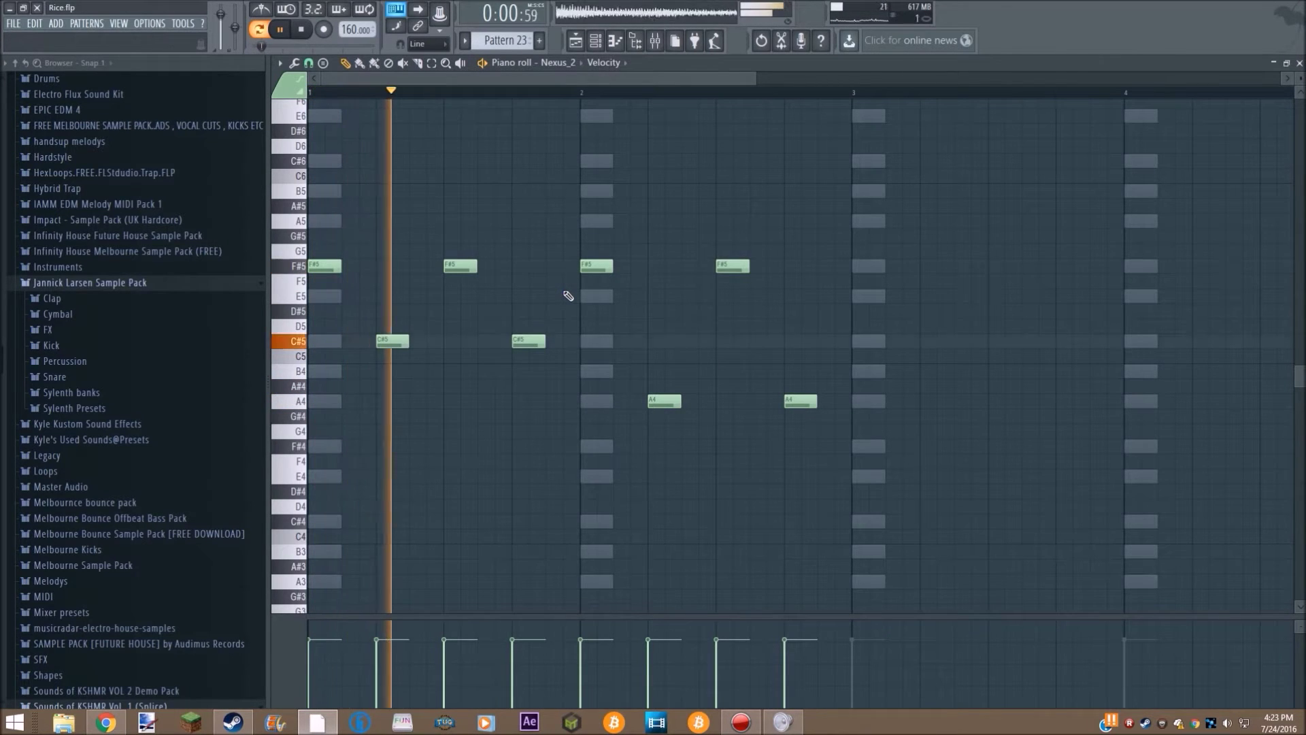
key(space)
Delete the two A4 notes from bar 2, look at the playlist, and return to the Nexus_2 piano roll.
right_click(799, 402)
right_click(657, 402)
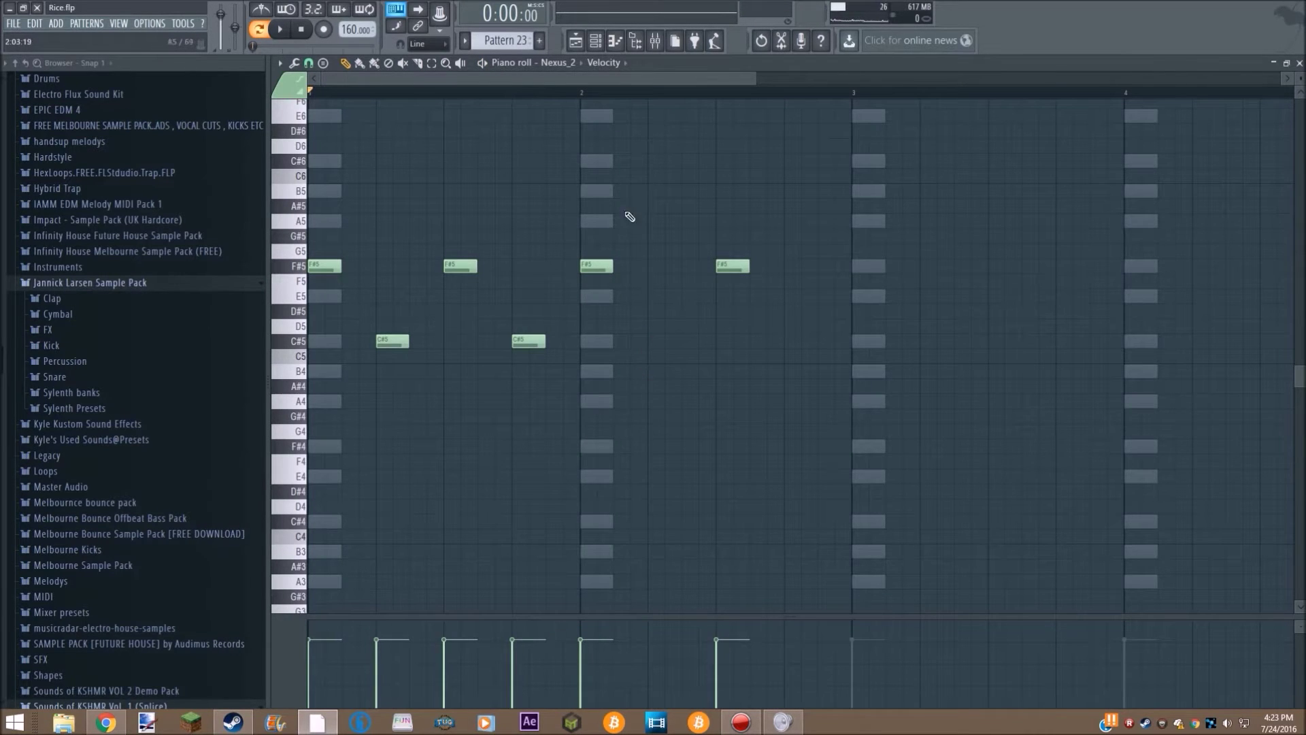
click(596, 41)
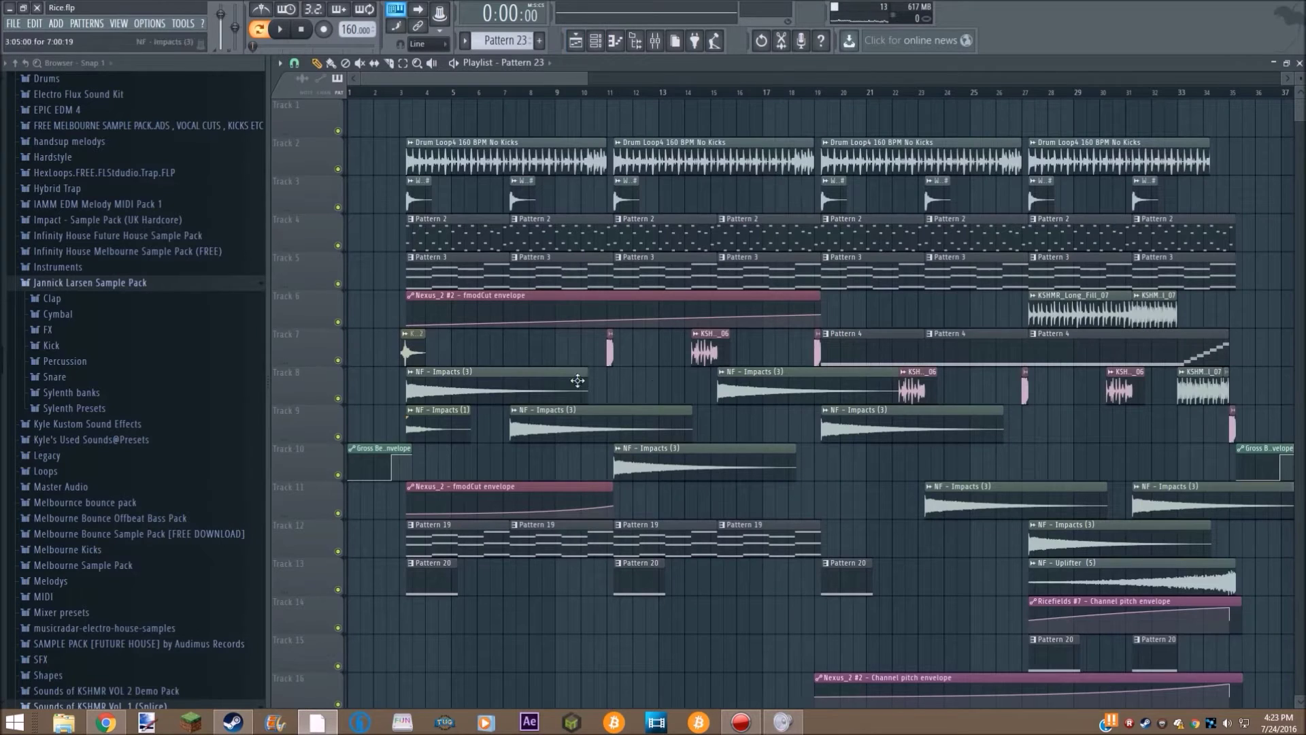
click(610, 41)
click(690, 448)
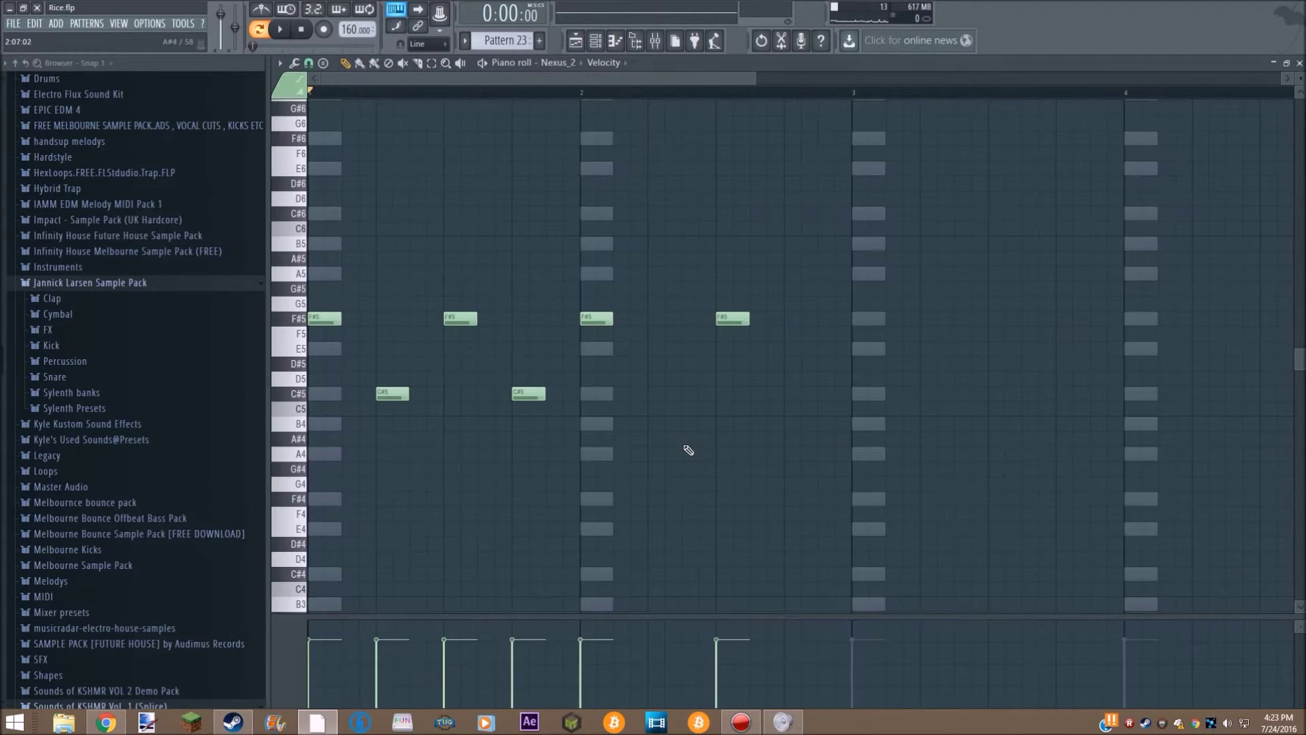
Delete all the notes in the Nexus_2 piano roll of Pattern 23 and open the finished Nexus_2 melody in Pattern 2.
key(ctrl+a)
key(Delete)
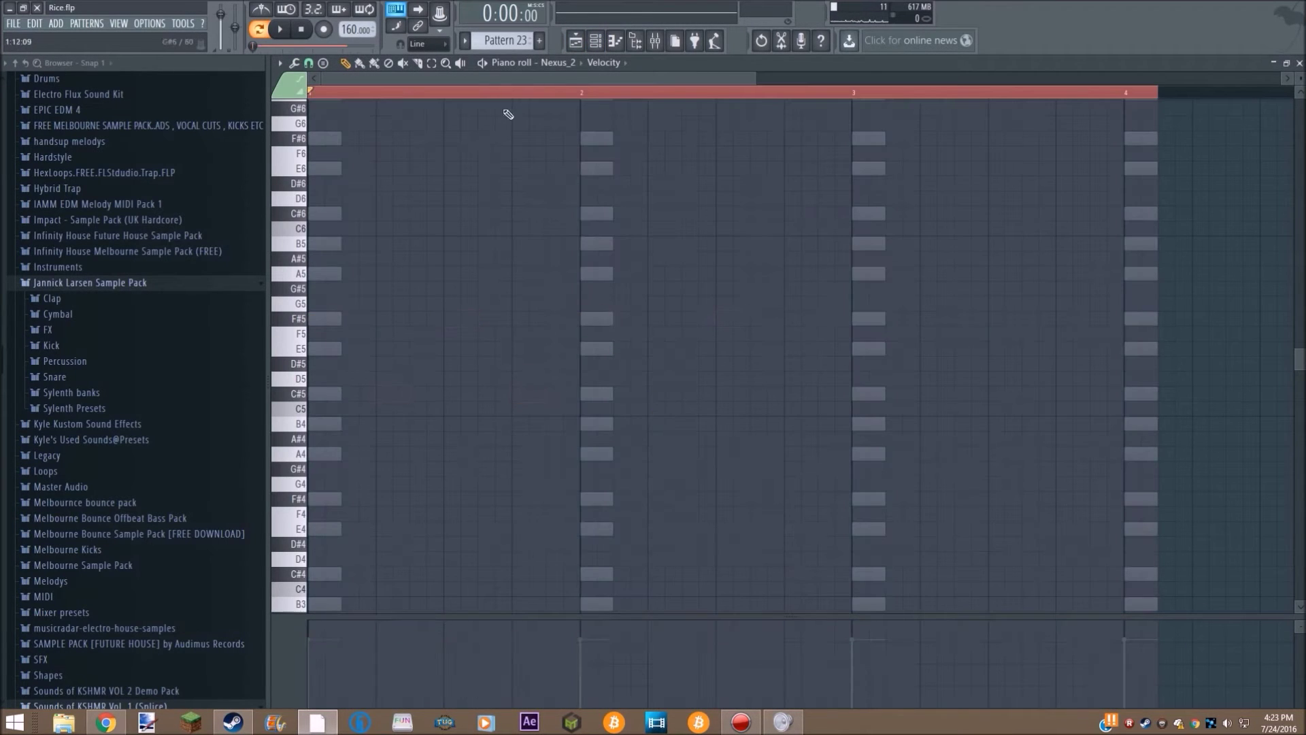
click(596, 41)
scroll(507, 40, up, 8)
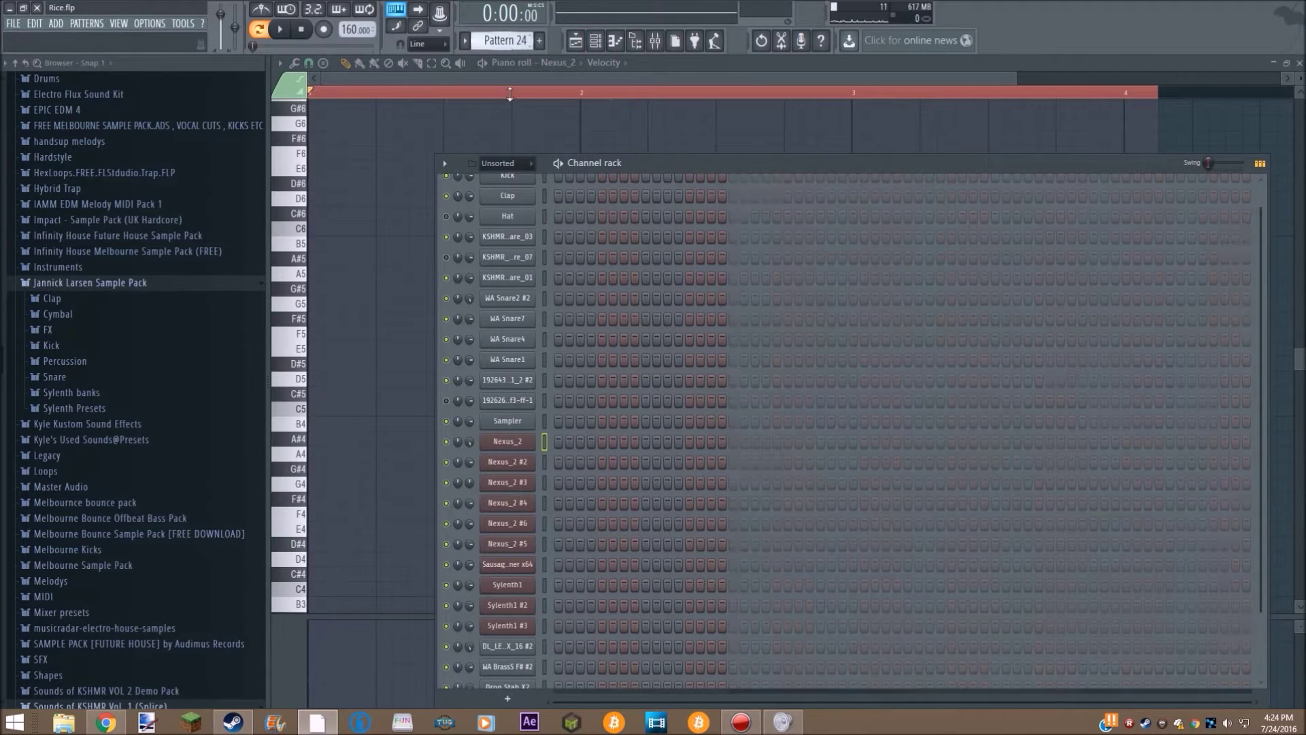
scroll(517, 40, down, 8)
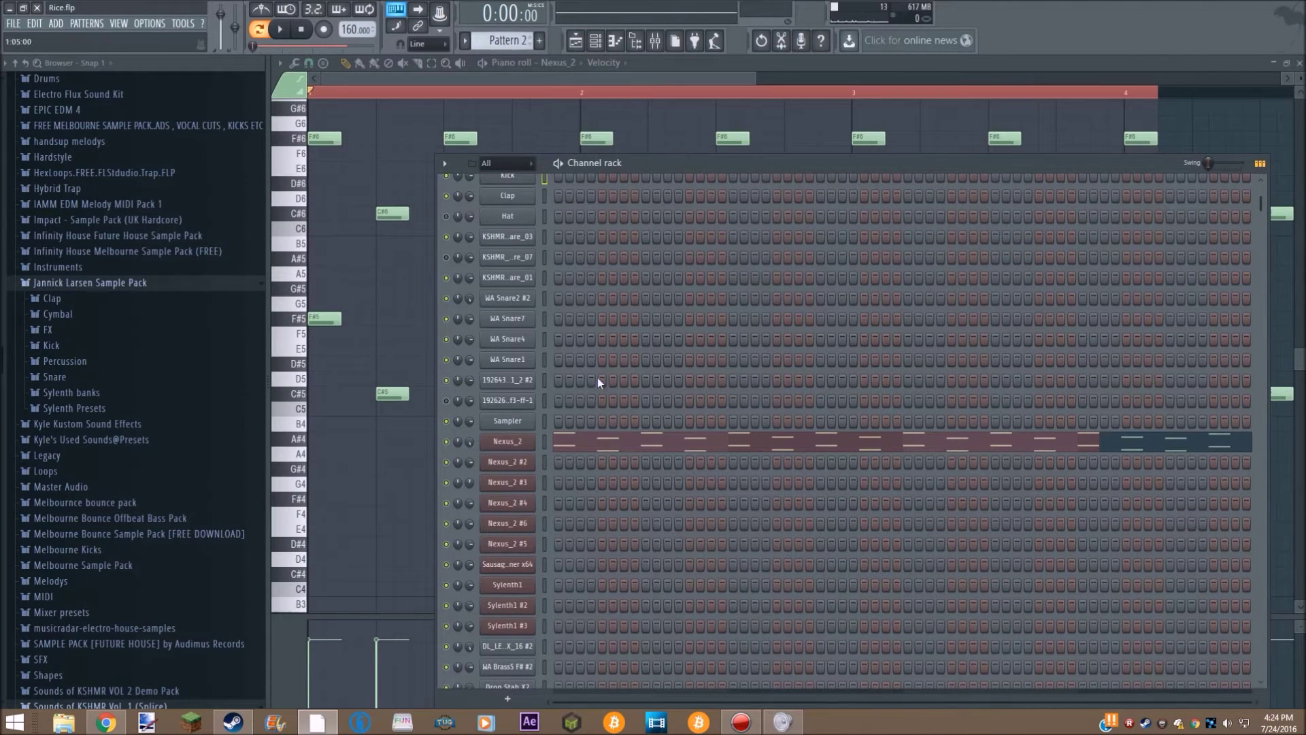
click(615, 449)
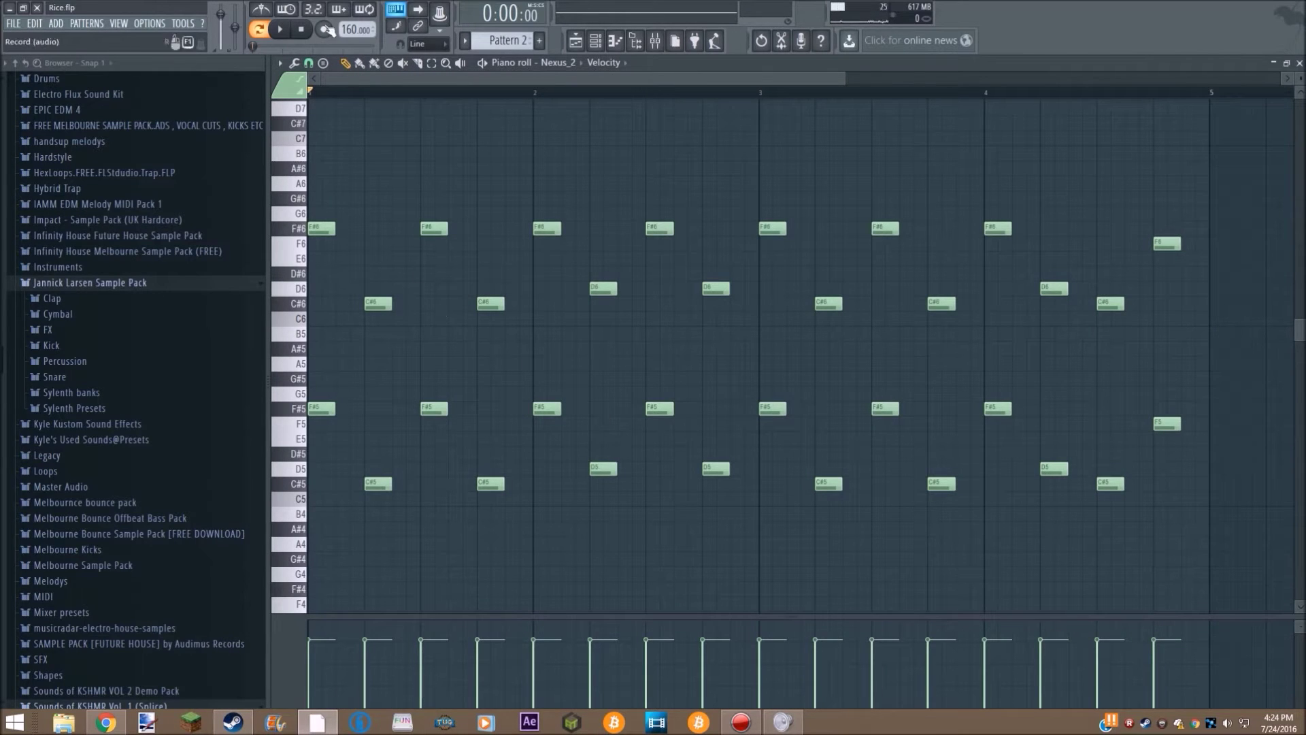
Play the Pattern 2 melody from the start, look over its notes, and play it again from bar 4.
click(280, 29)
click(280, 29)
click(373, 298)
click(598, 291)
click(658, 213)
right_click(658, 213)
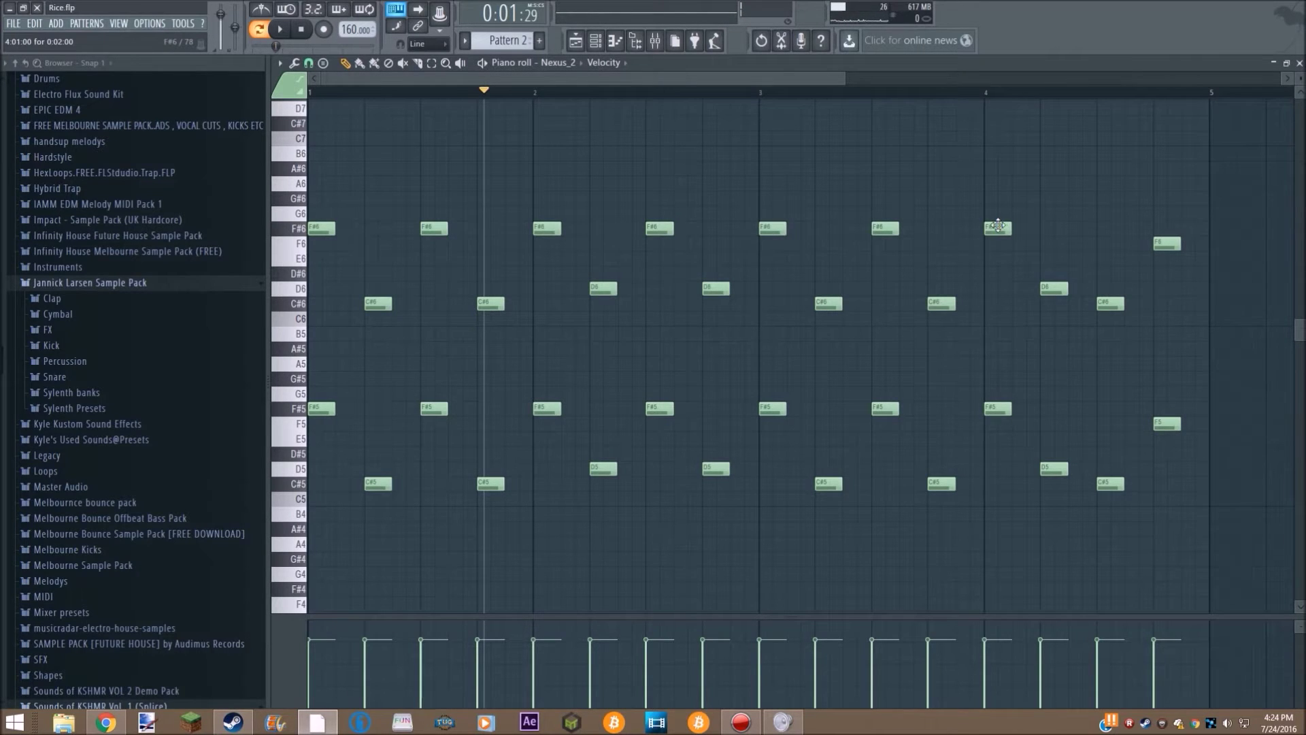
click(985, 92)
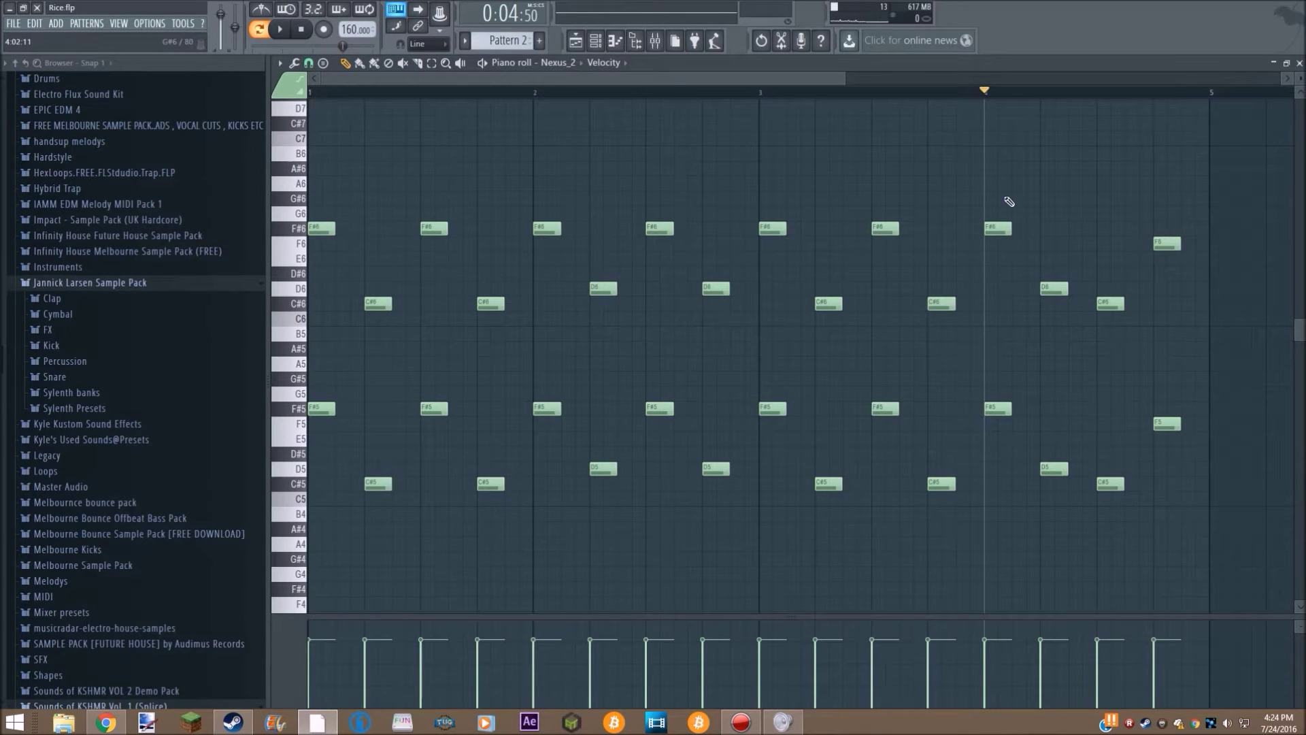
key(space)
key(space)
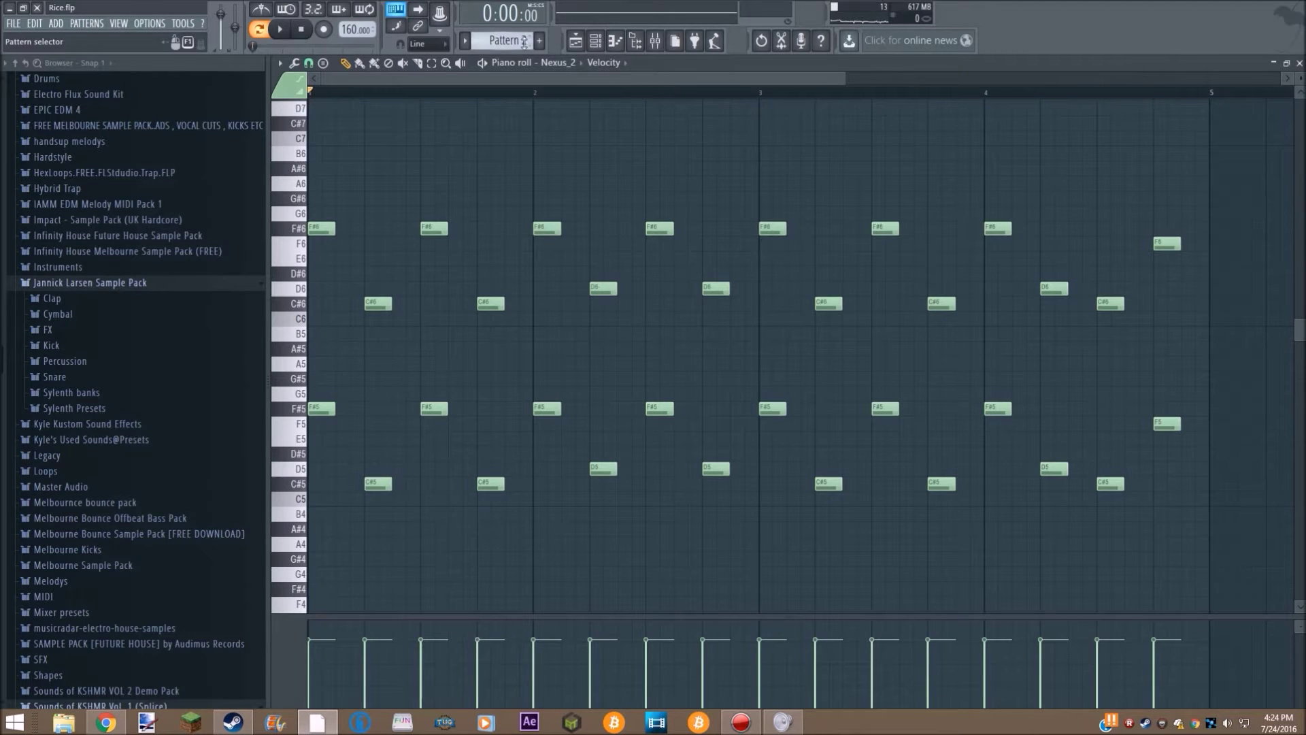
Look at the Pattern 2 clips in the playlist, reopen the melody's piano roll from Track 4 and play it back.
click(575, 41)
drag(583, 73, 503, 73)
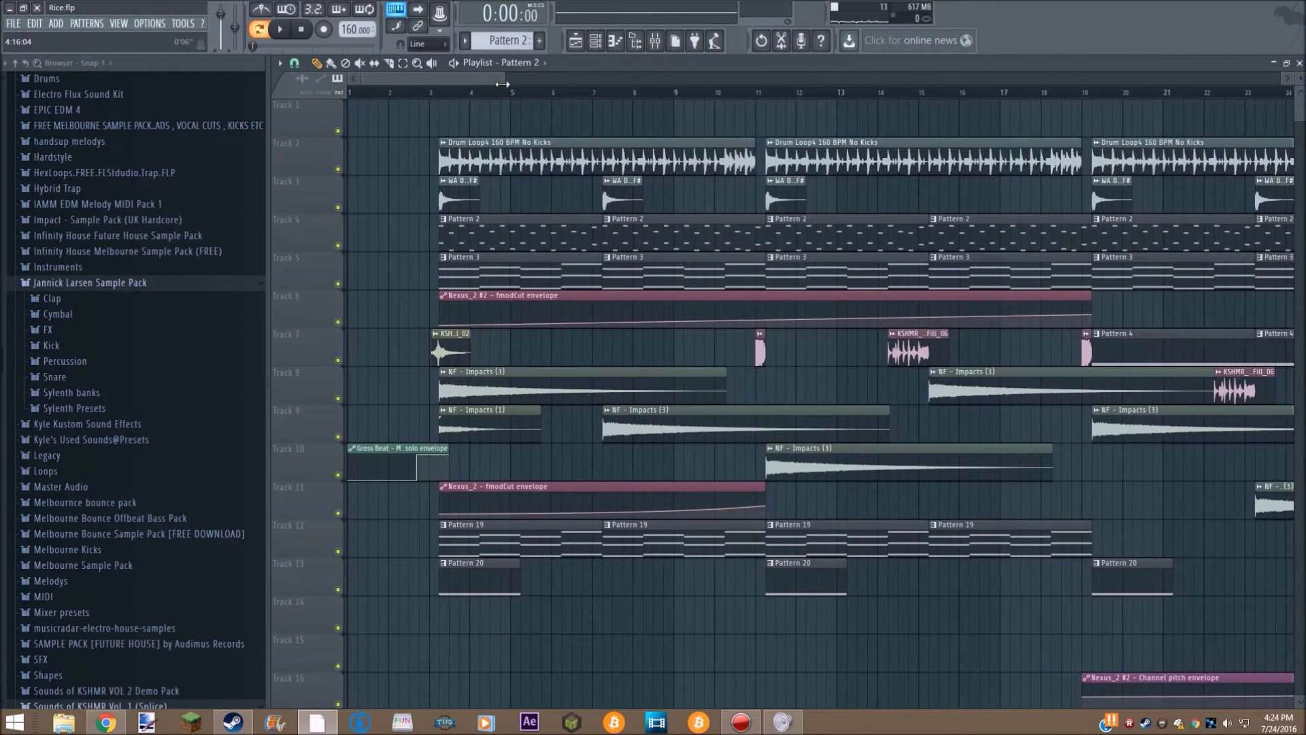
double_click(524, 233)
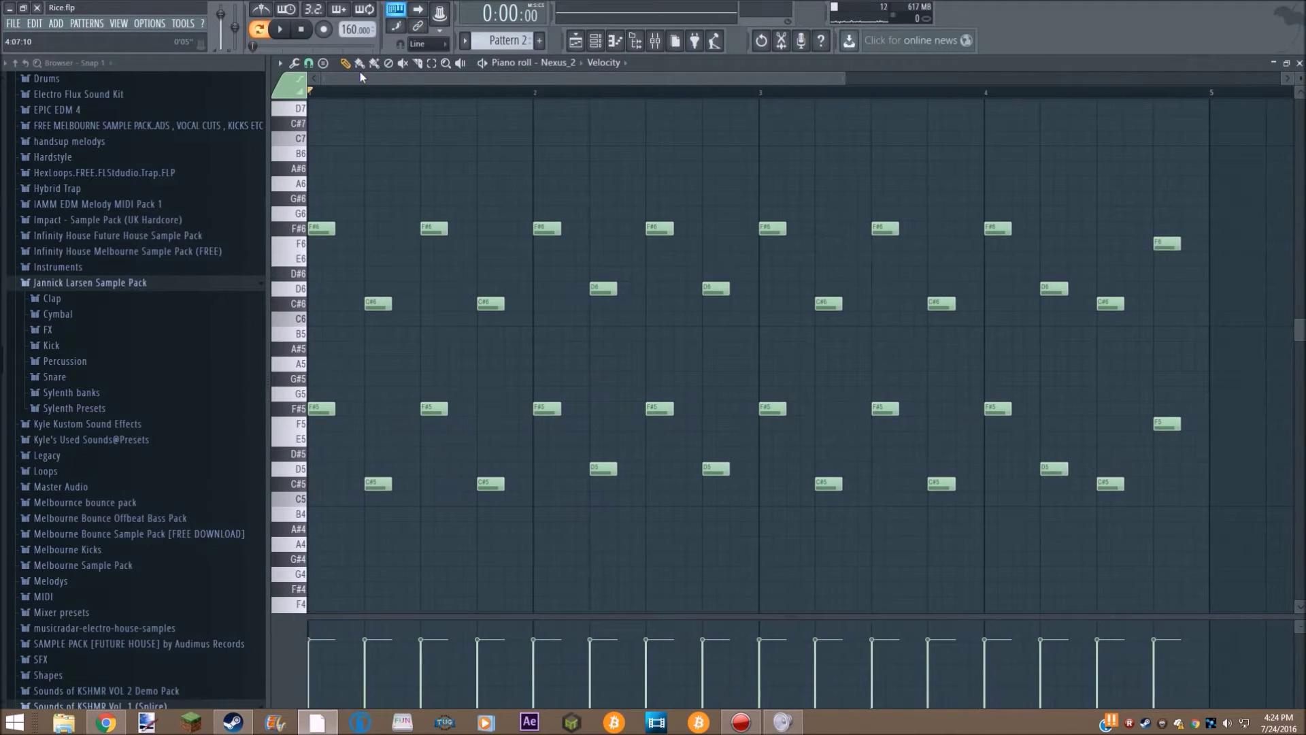
click(281, 31)
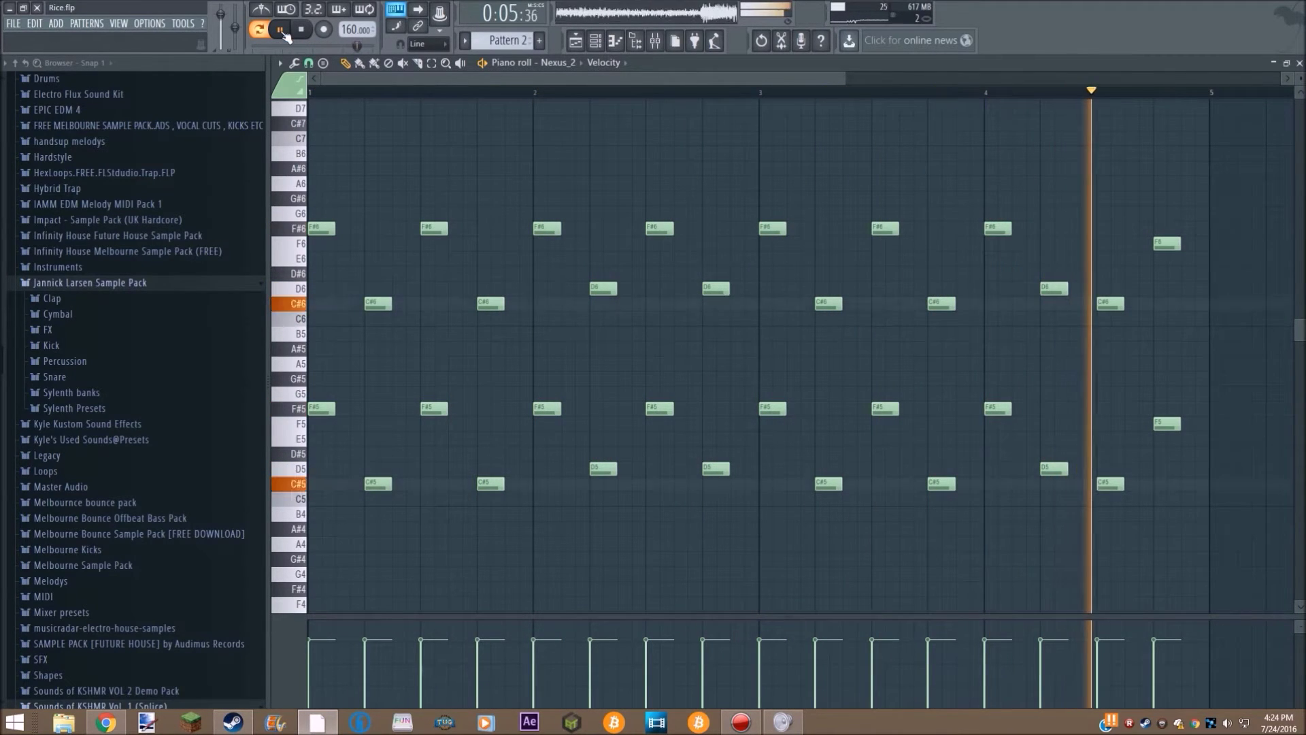
click(281, 30)
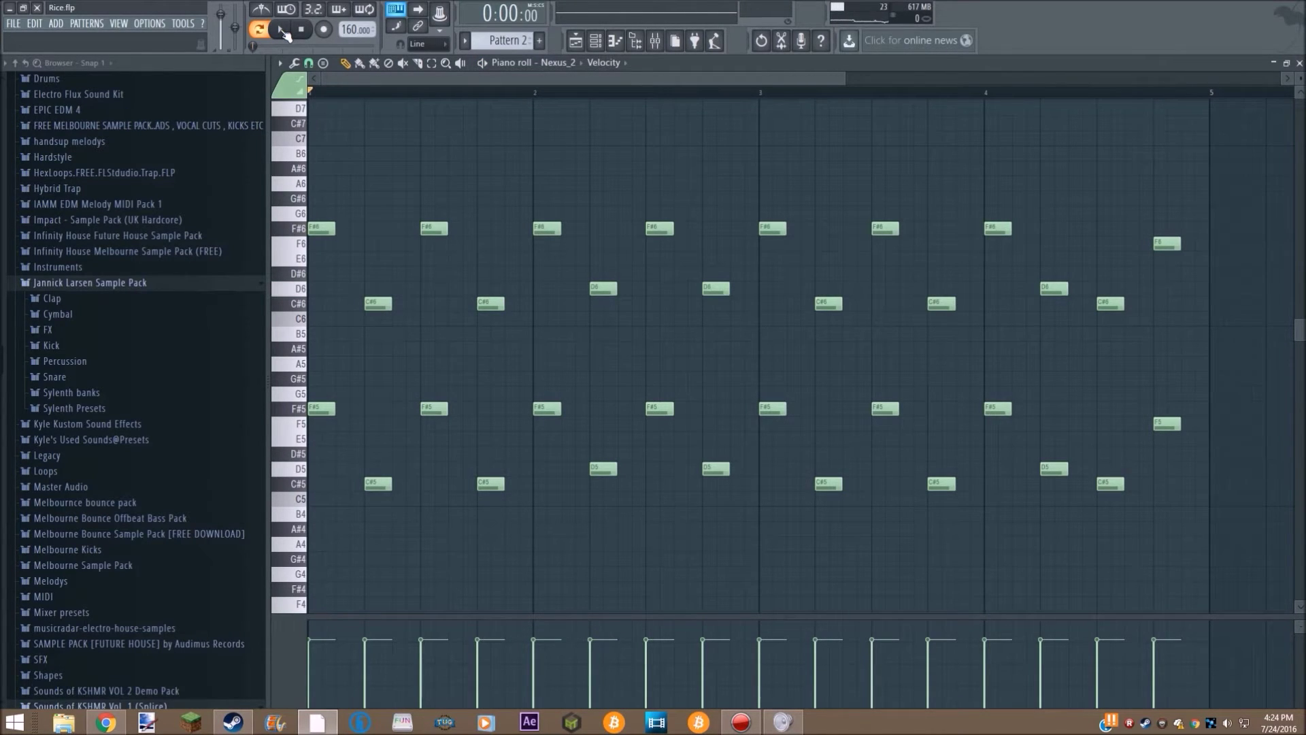
Return to the playlist, open the Nexus_2 #2 chords of Pattern 3 in the piano roll and play them back.
click(576, 42)
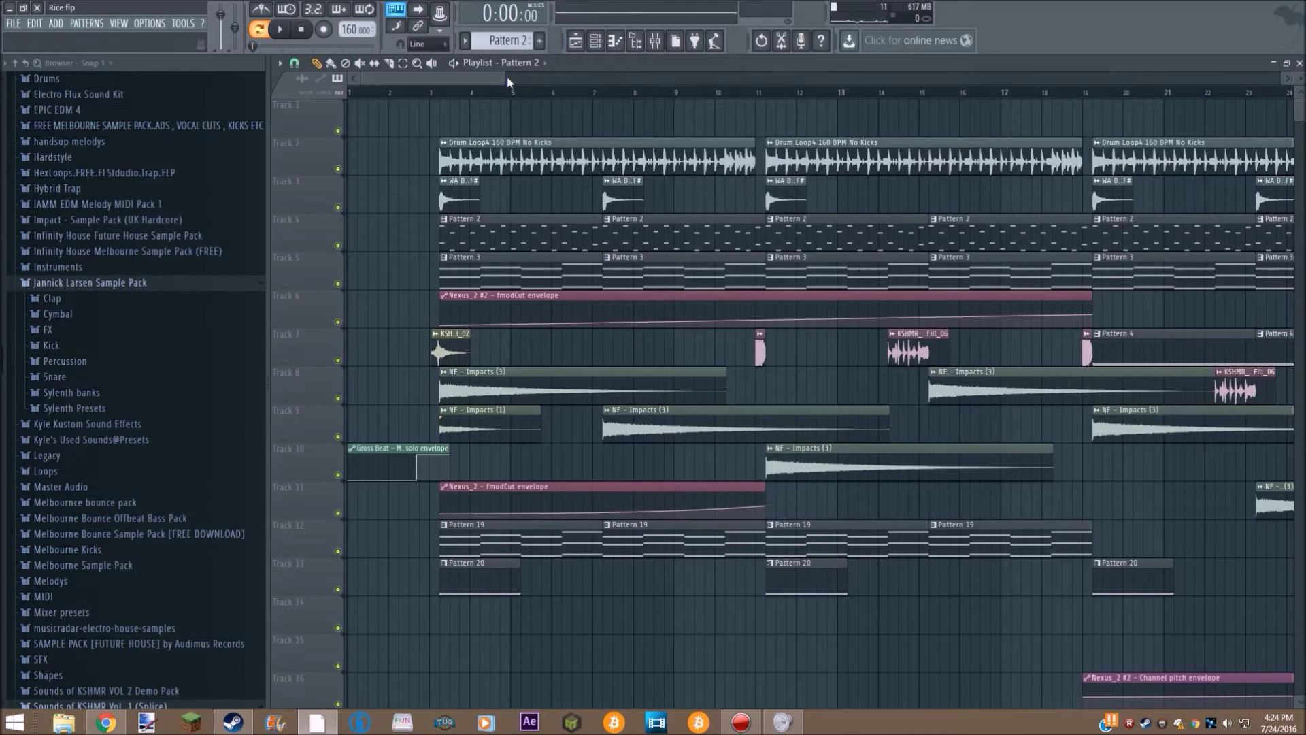
drag(504, 77, 574, 101)
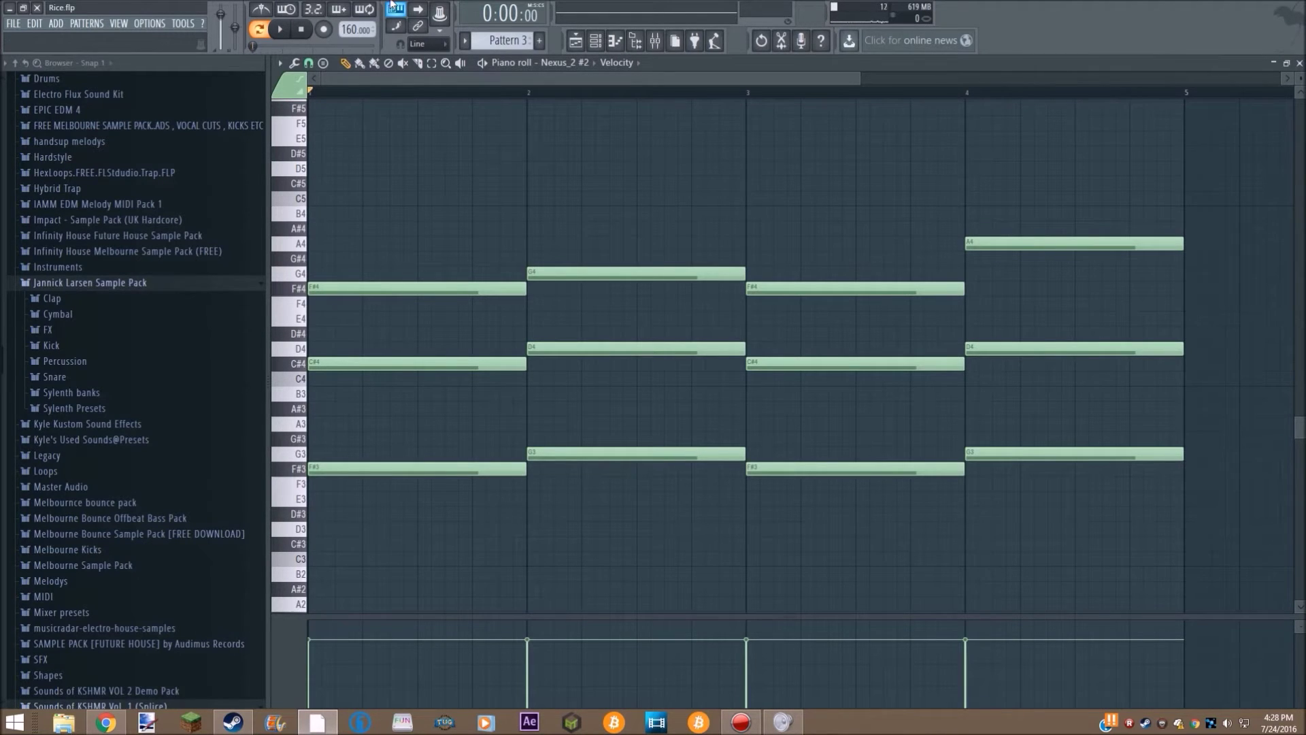
key(space)
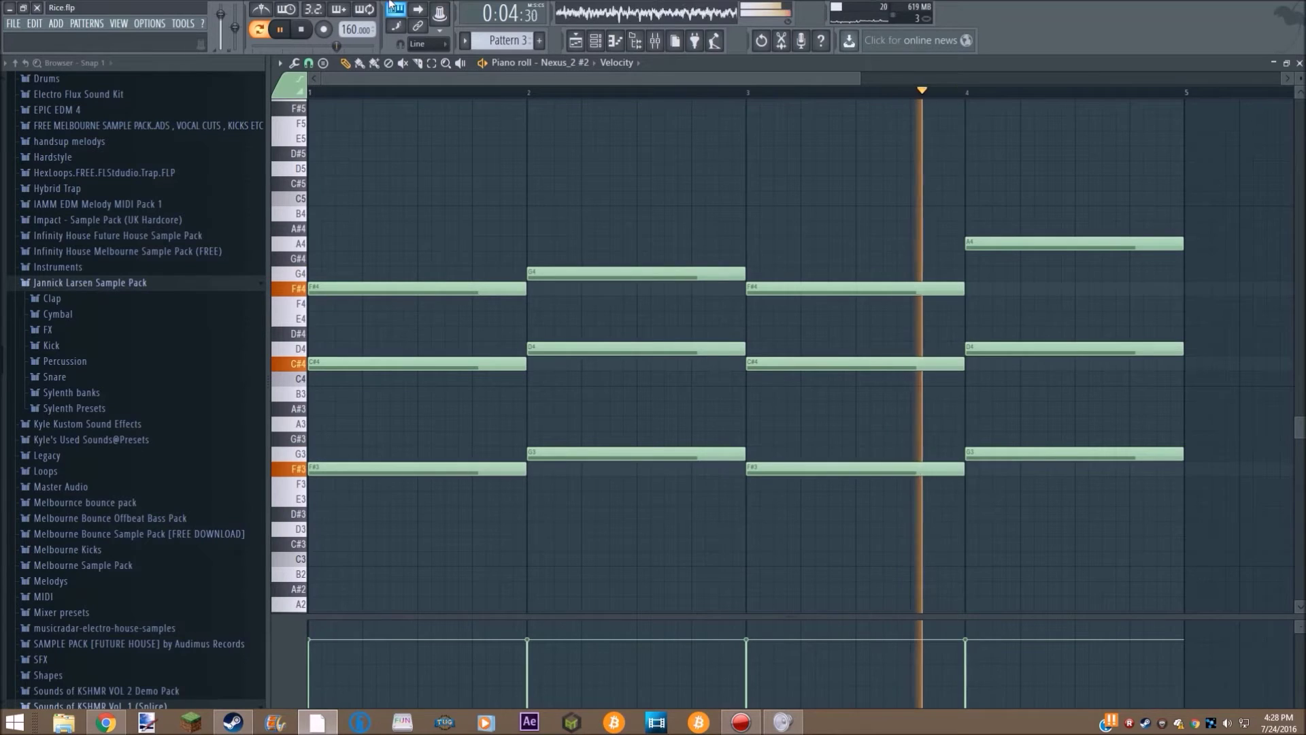
key(space)
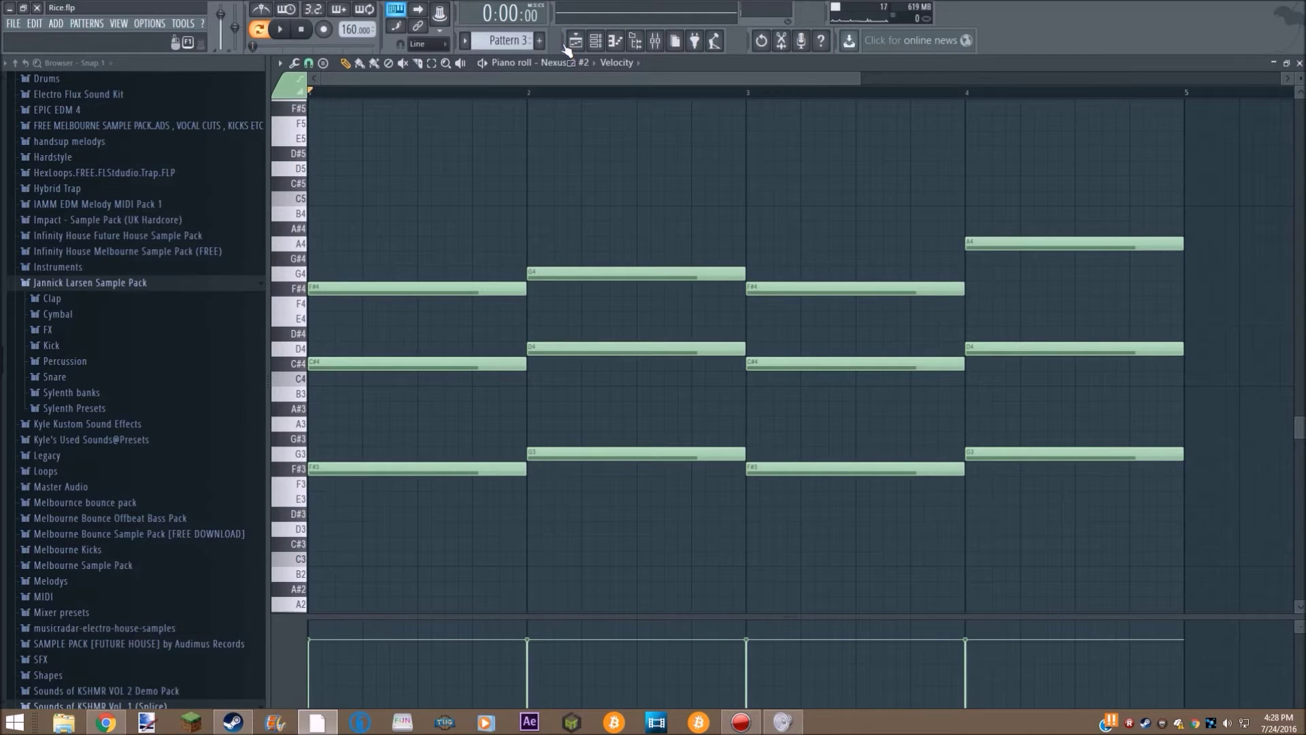
Move the window-shortcut group closer to the pattern selector and show the playlist again.
drag(559, 43, 548, 43)
mouse_move(753, 49)
mouse_down()
mouse_move(852, 39)
mouse_move(798, 58)
mouse_move(787, 26)
mouse_up()
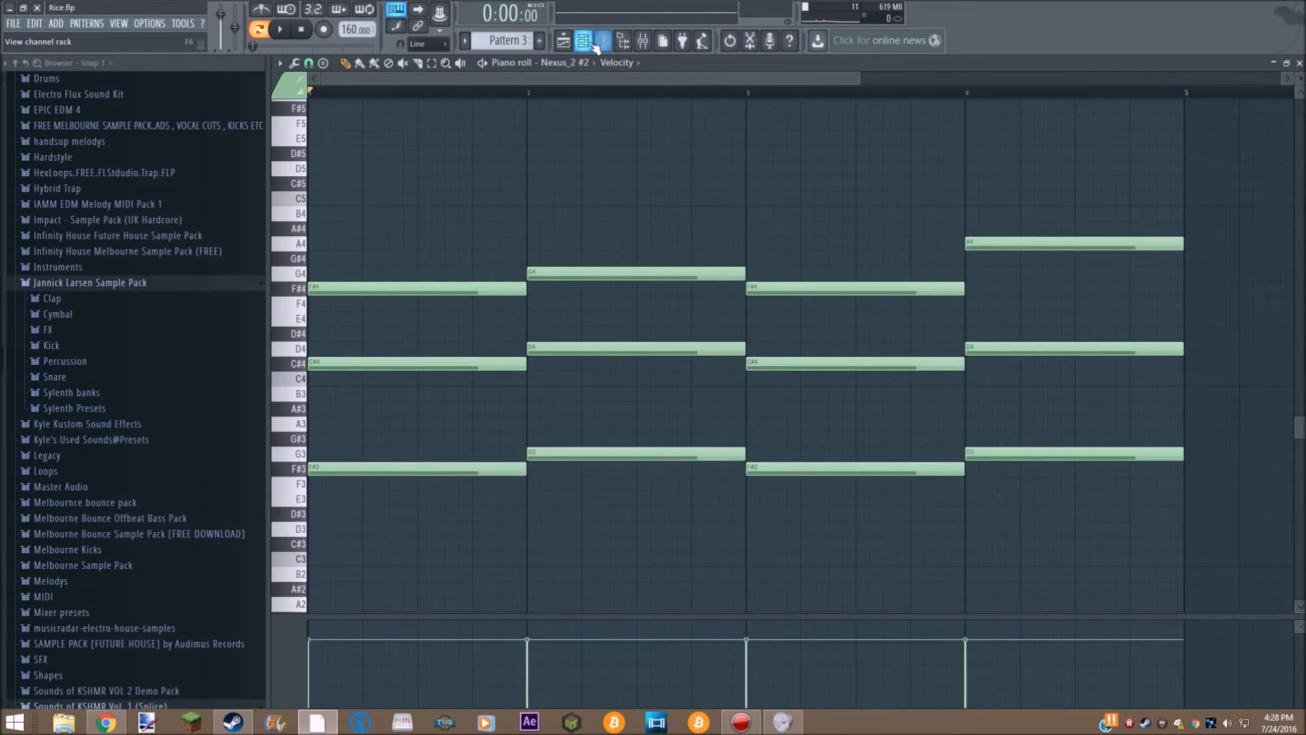
click(569, 42)
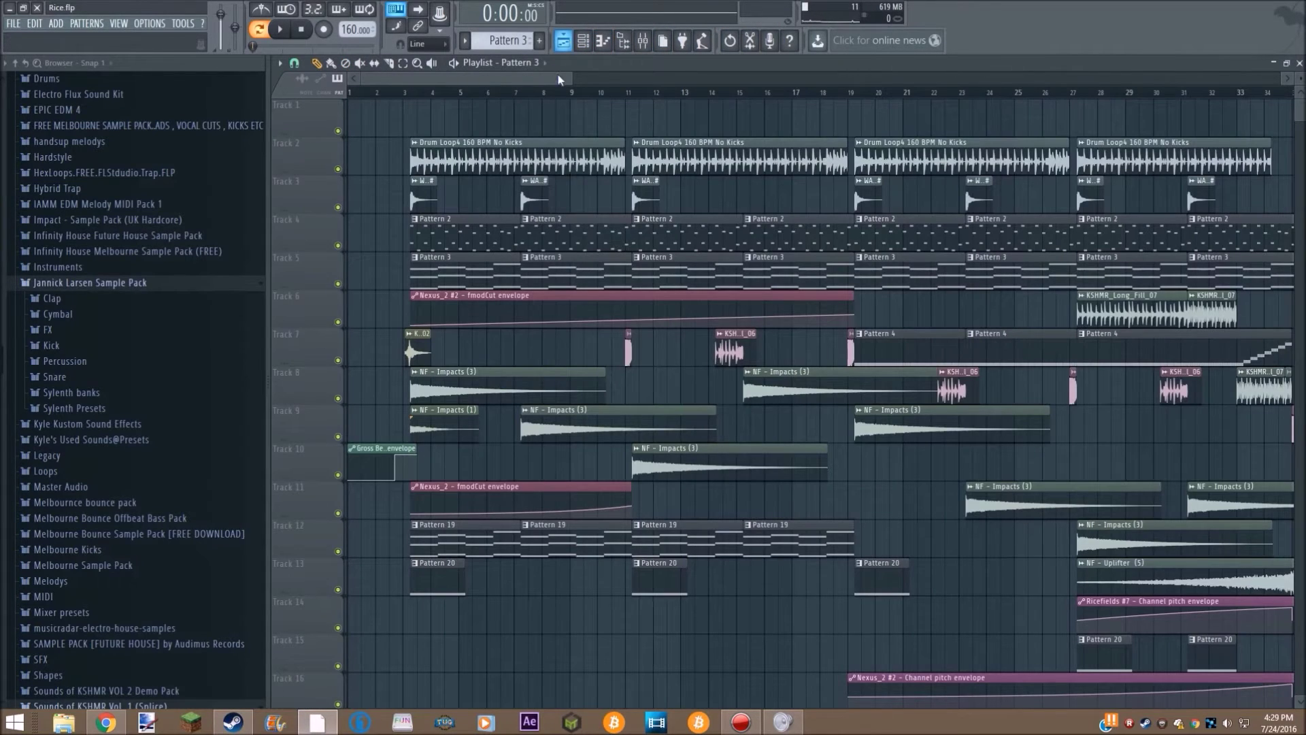
Place a Pattern 2 clip on Track 4 at bar 170 and a Pattern 3 clip directly below it on Track 5.
scroll(574, 233, down, 5)
drag(574, 233, 1014, 228)
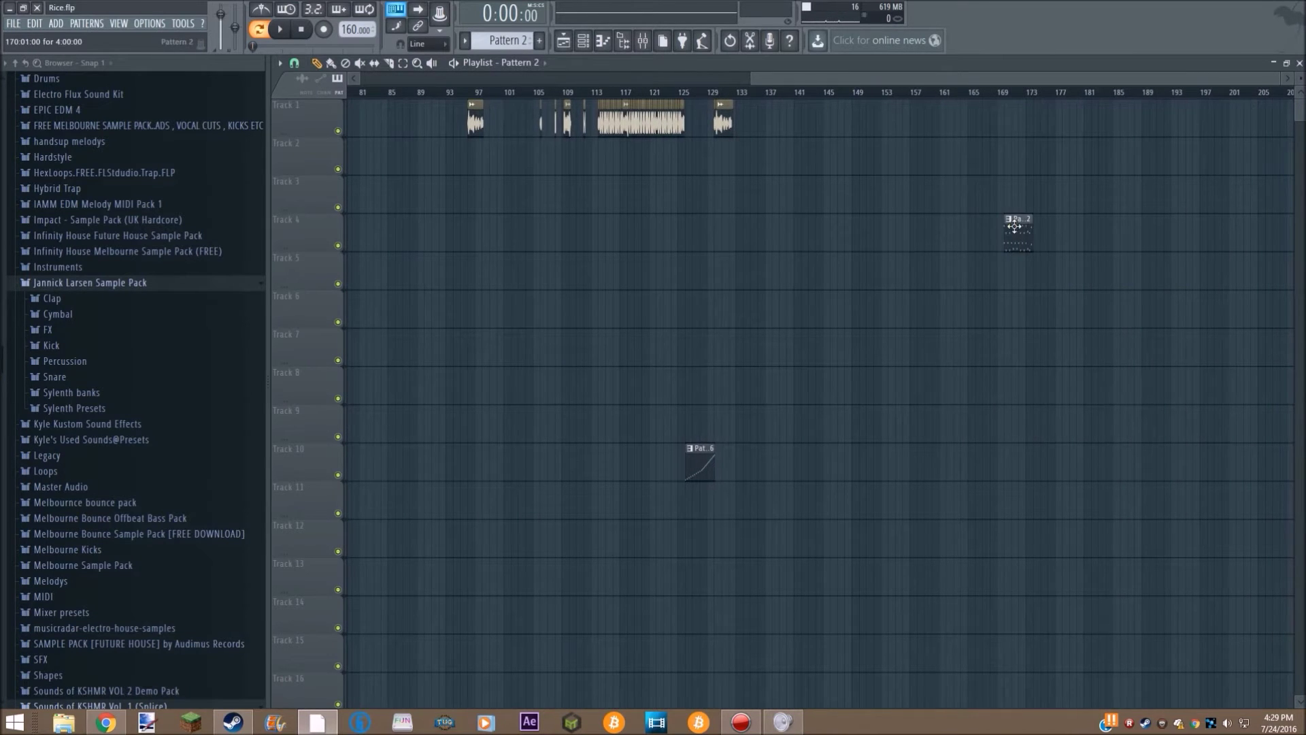
drag(925, 78, 564, 73)
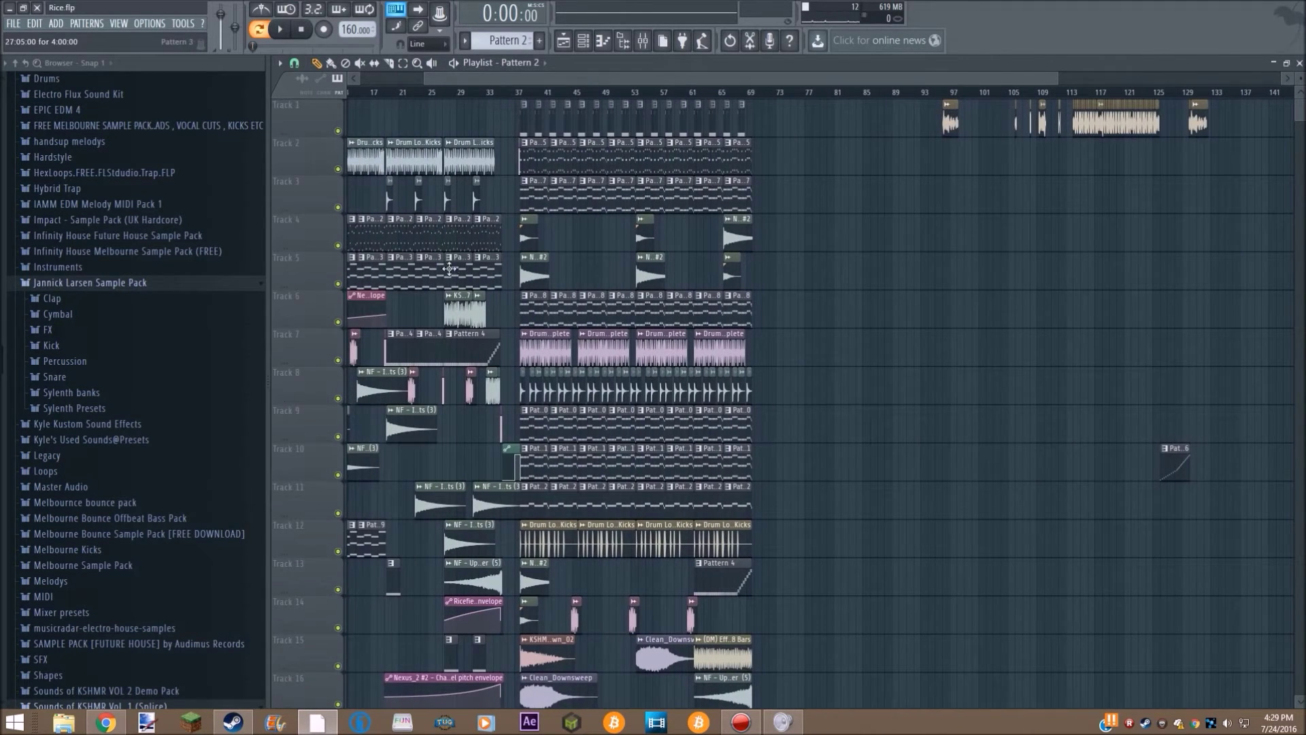
drag(573, 80, 977, 123)
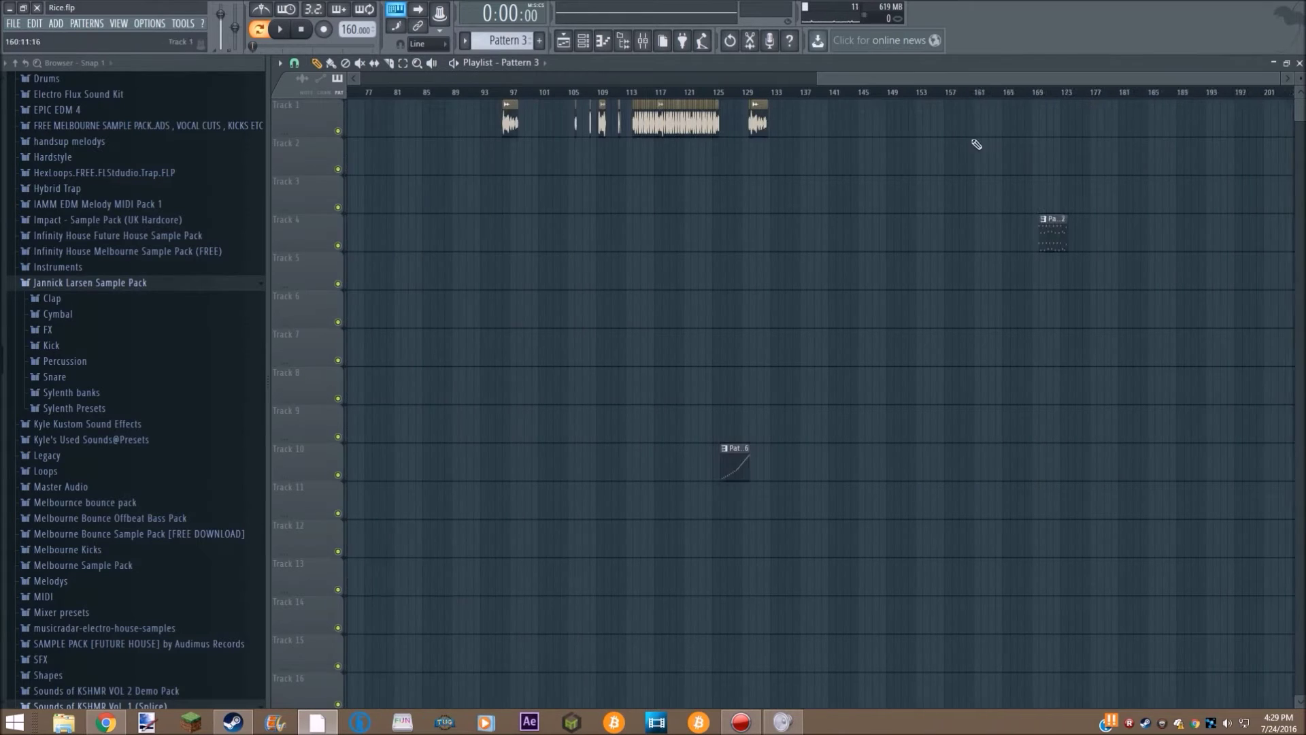
click(910, 269)
drag(1277, 79, 1227, 79)
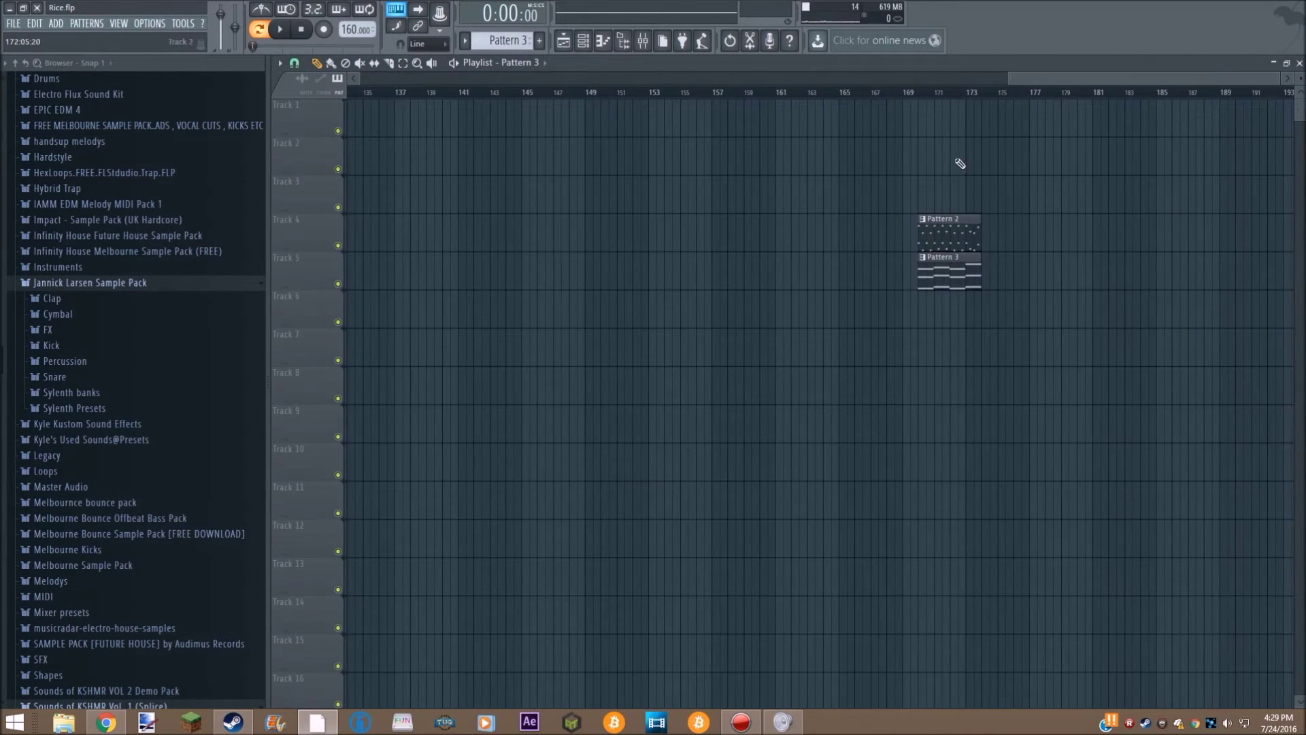
Play the isolated Pattern 2 and Pattern 3 clips together from bar 170.
click(921, 92)
key(space)
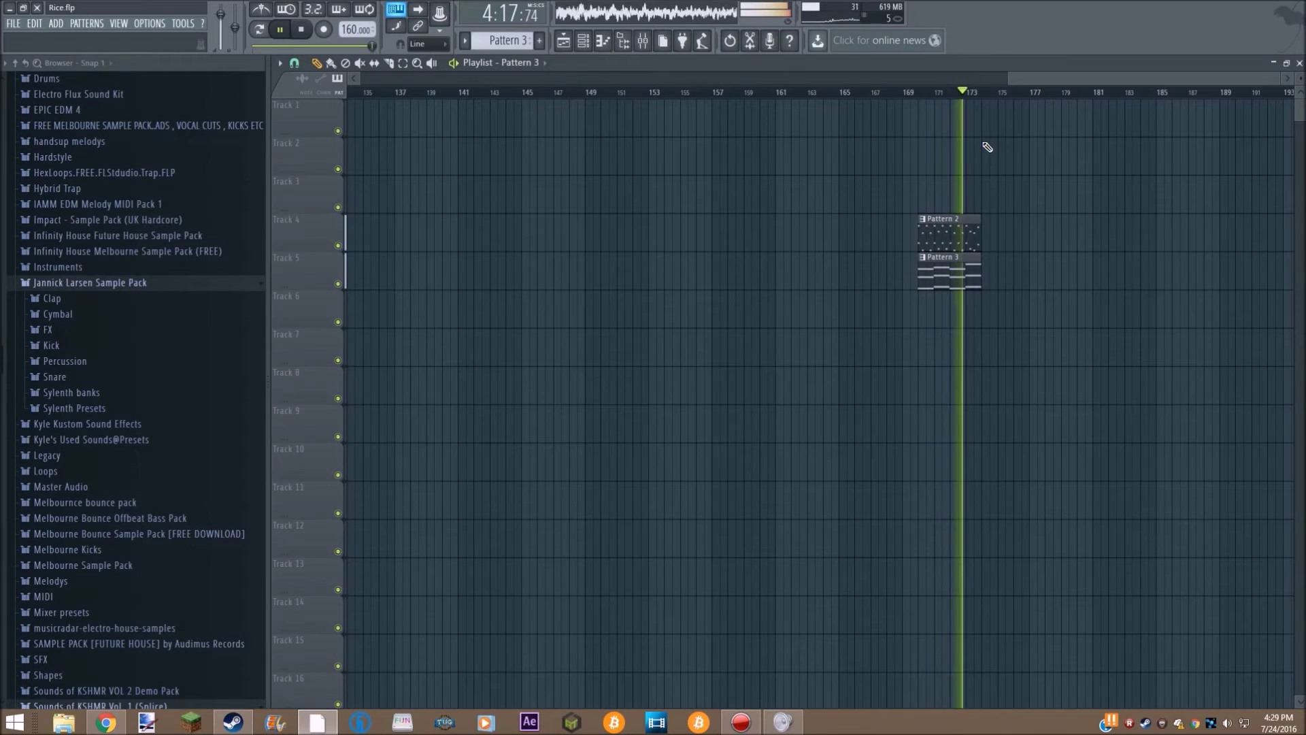
key(space)
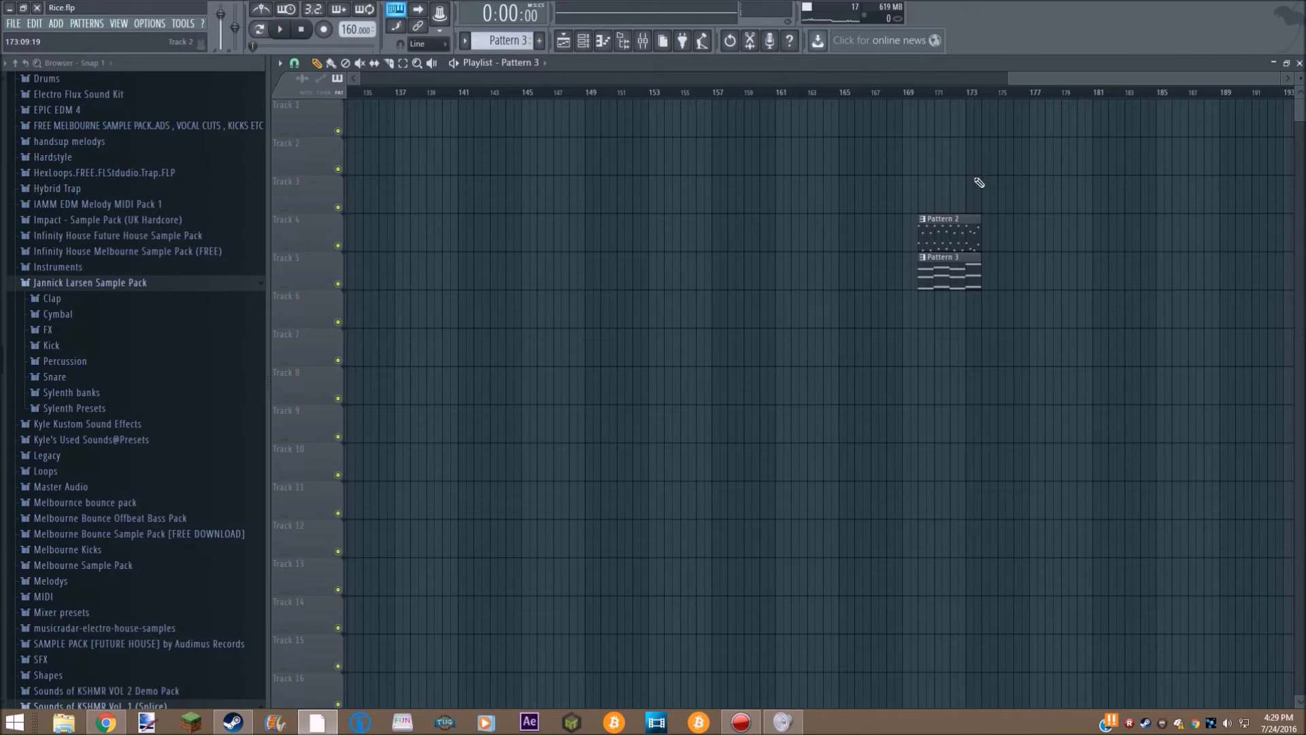
Delete the isolated Pattern 2 and Pattern 3 clips near bar 170 and go back to the beginning of the arrangement.
key(ctrl+a)
key(Delete)
drag(1255, 75, 418, 97)
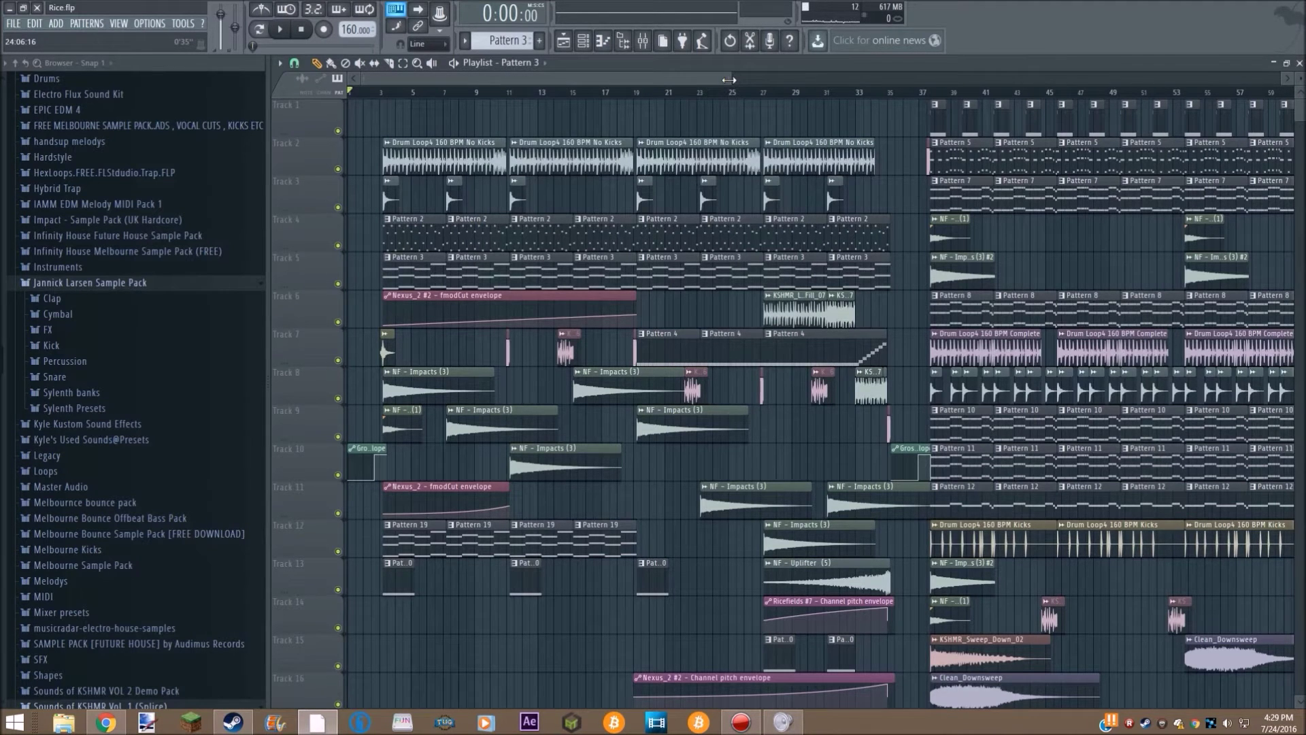
Review the Pattern 3 chords in the Nexus_2 #2 piano roll and return to the opening bars of the playlist.
drag(844, 79, 443, 55)
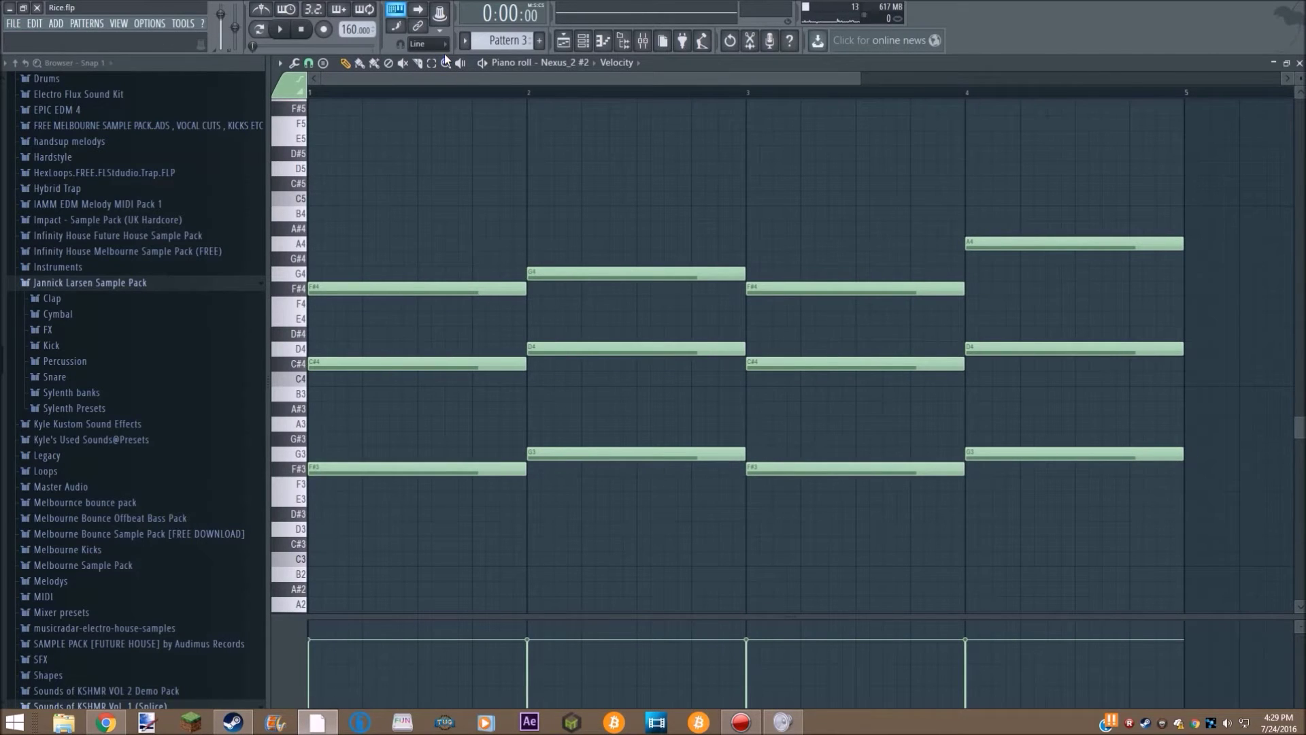
click(563, 40)
drag(730, 79, 523, 79)
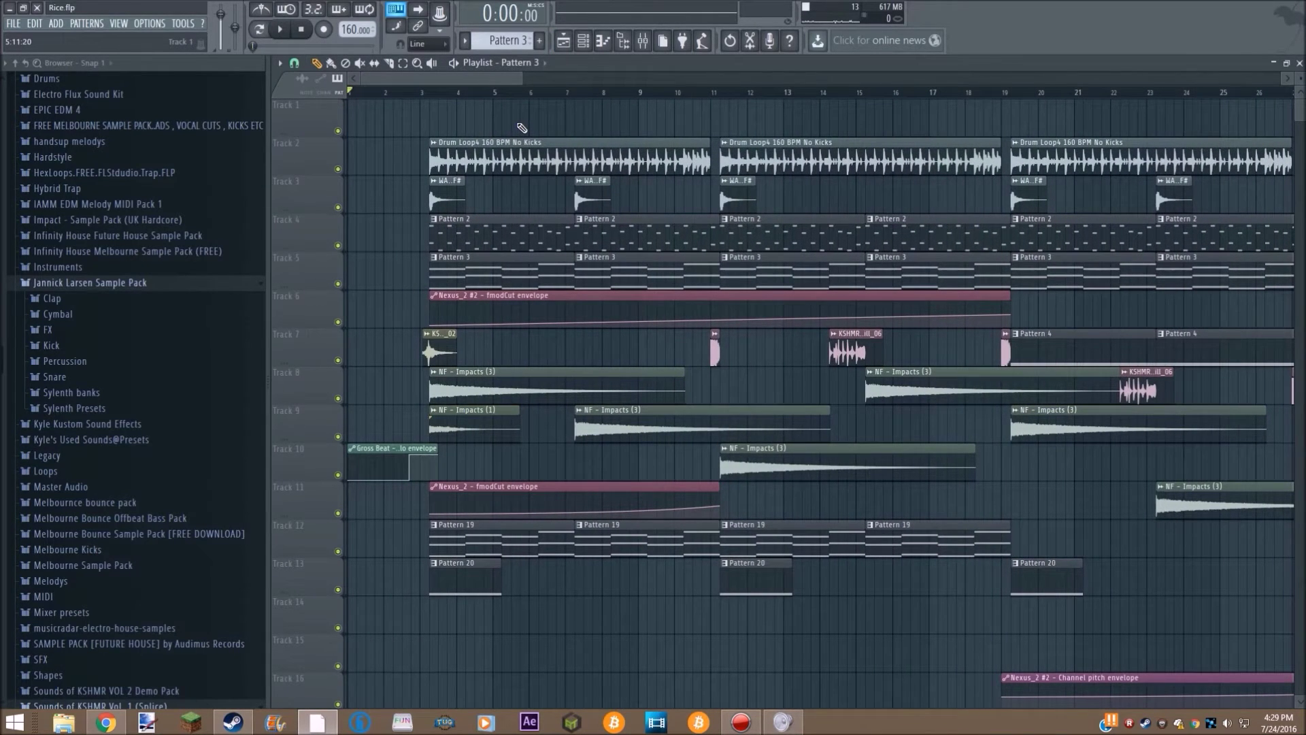
Check the preset used by Nexus_2 #3 in Pattern 19 and close the plugin window.
click(602, 41)
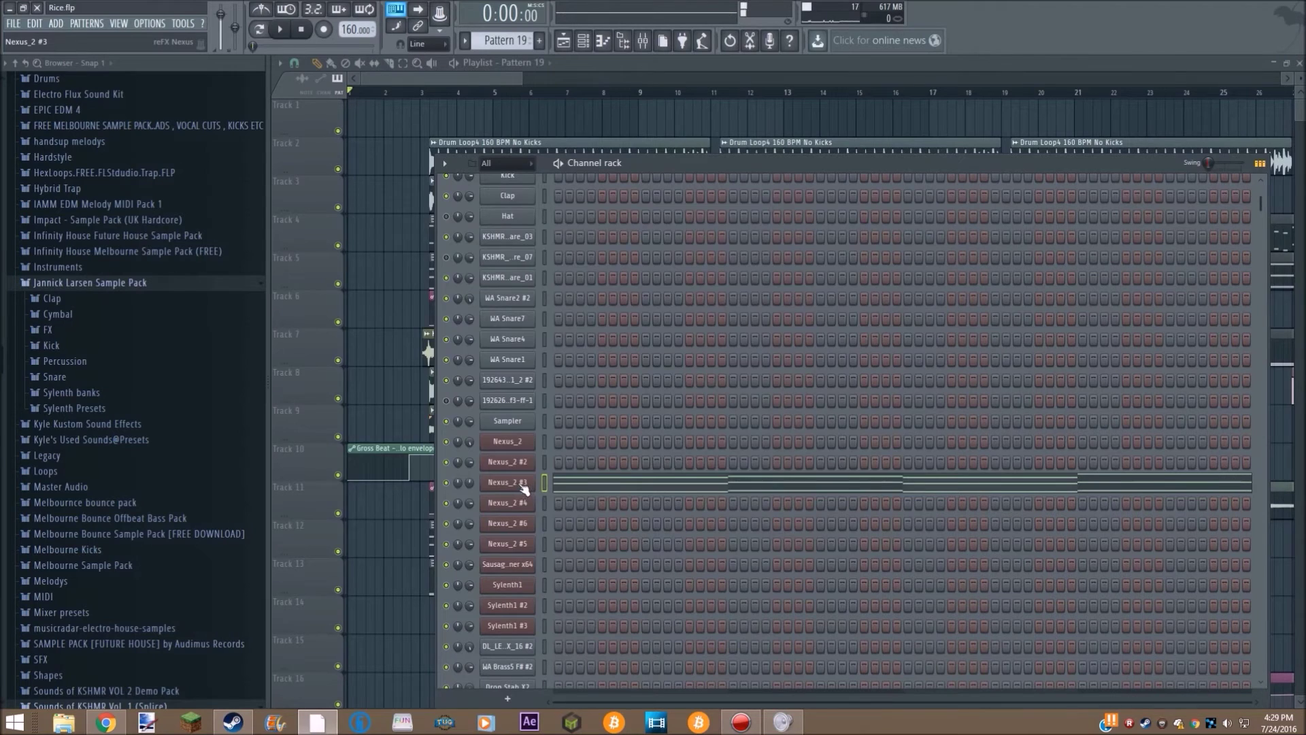
click(524, 487)
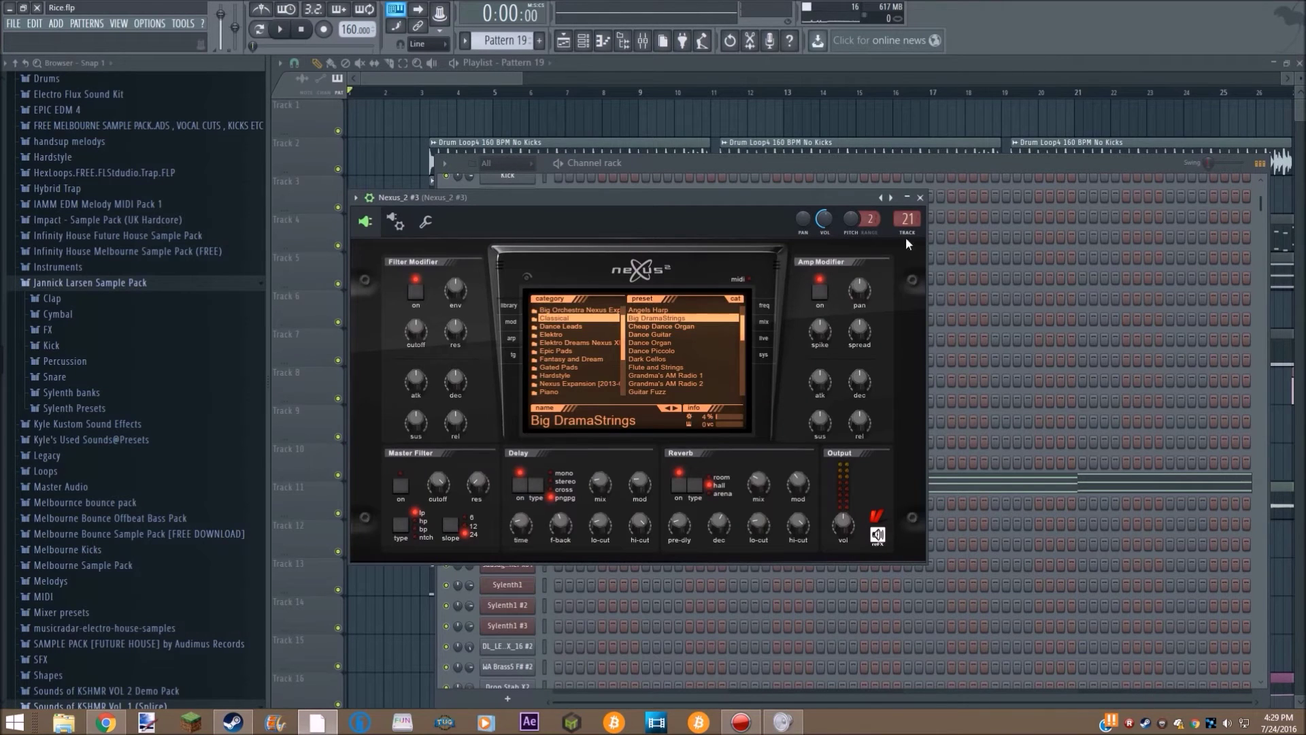
click(920, 198)
Examine the Nexus_2 #3 chords of Pattern 19 in the piano roll and return to the channel rack.
drag(810, 161, 738, 91)
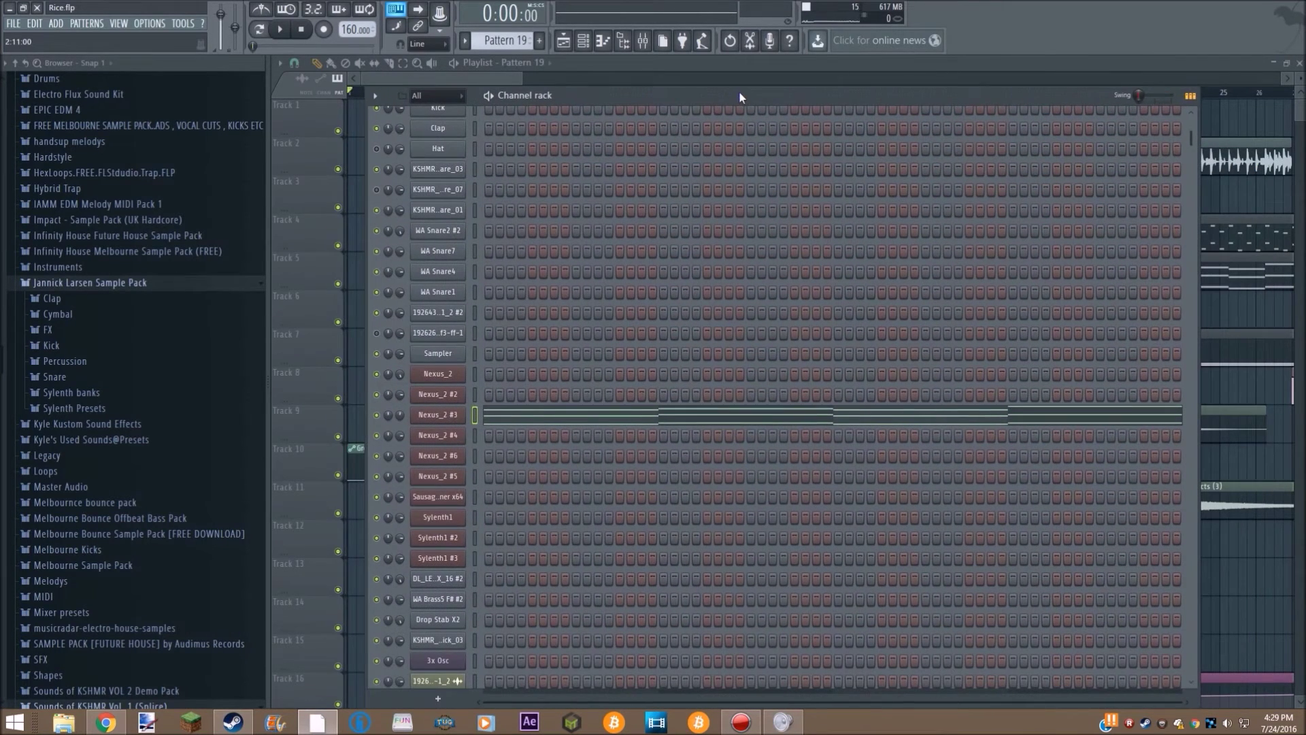
click(555, 415)
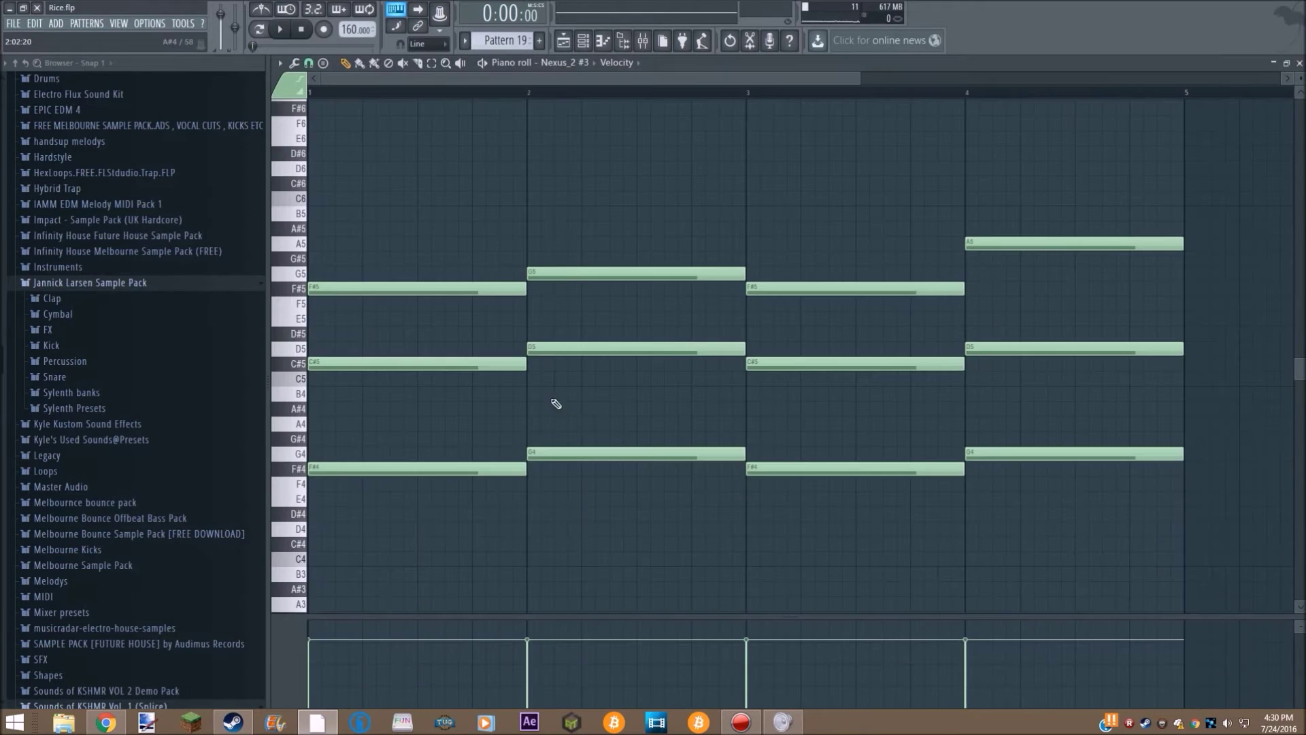
scroll(446, 263, up, 5)
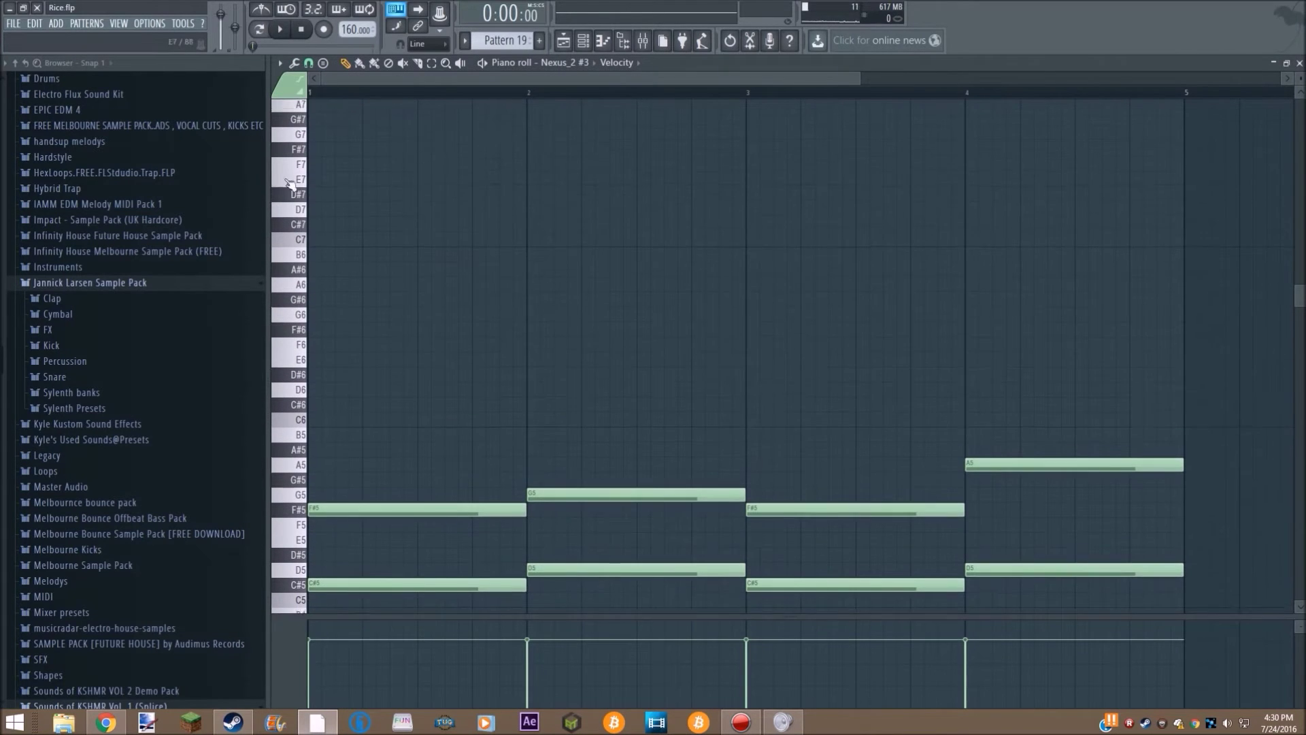
click(563, 46)
click(583, 41)
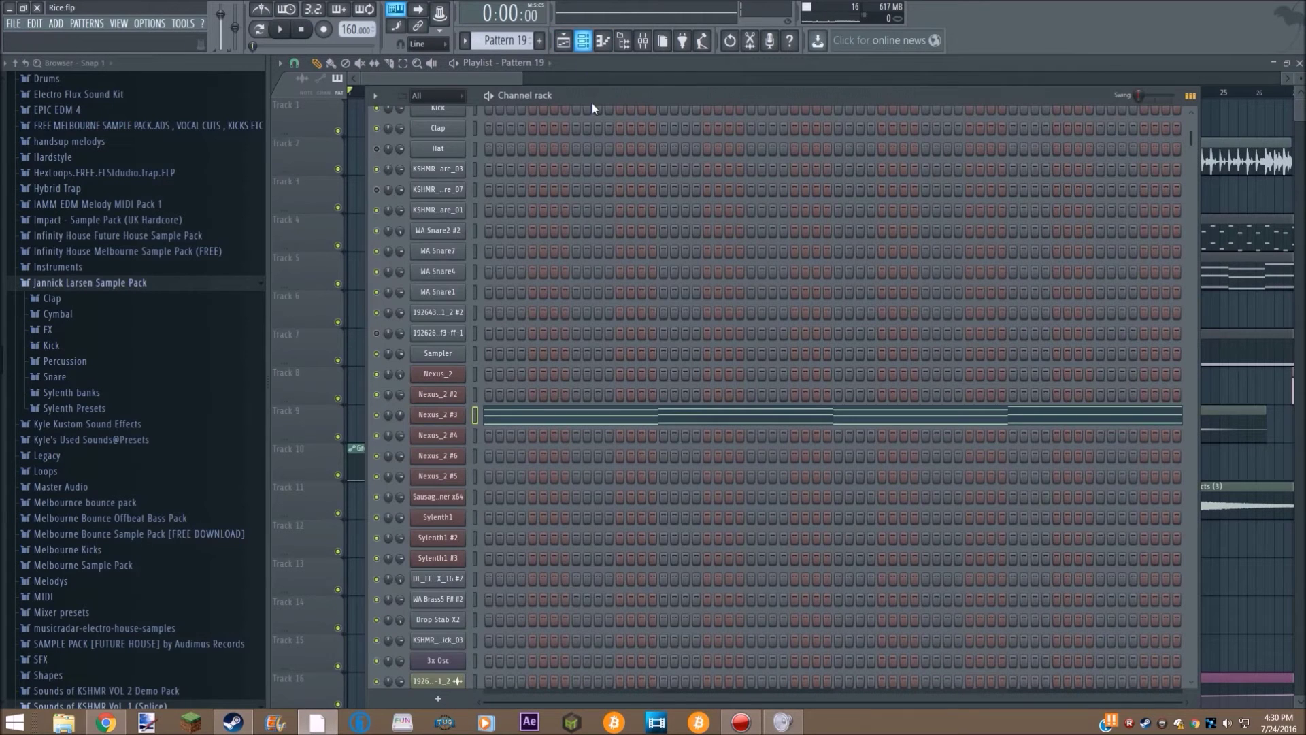
Play back Pattern 19 in pattern mode, stop it and return to the playlist.
click(279, 30)
click(278, 29)
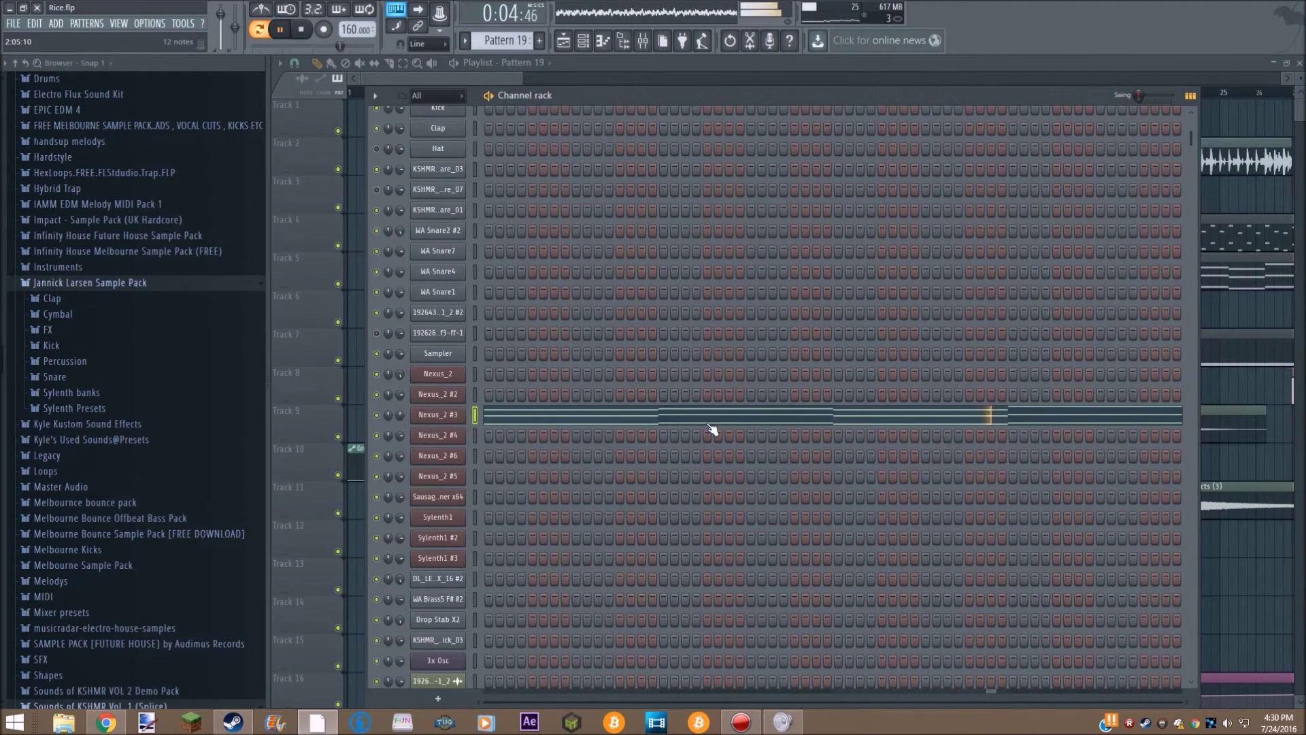
key(space)
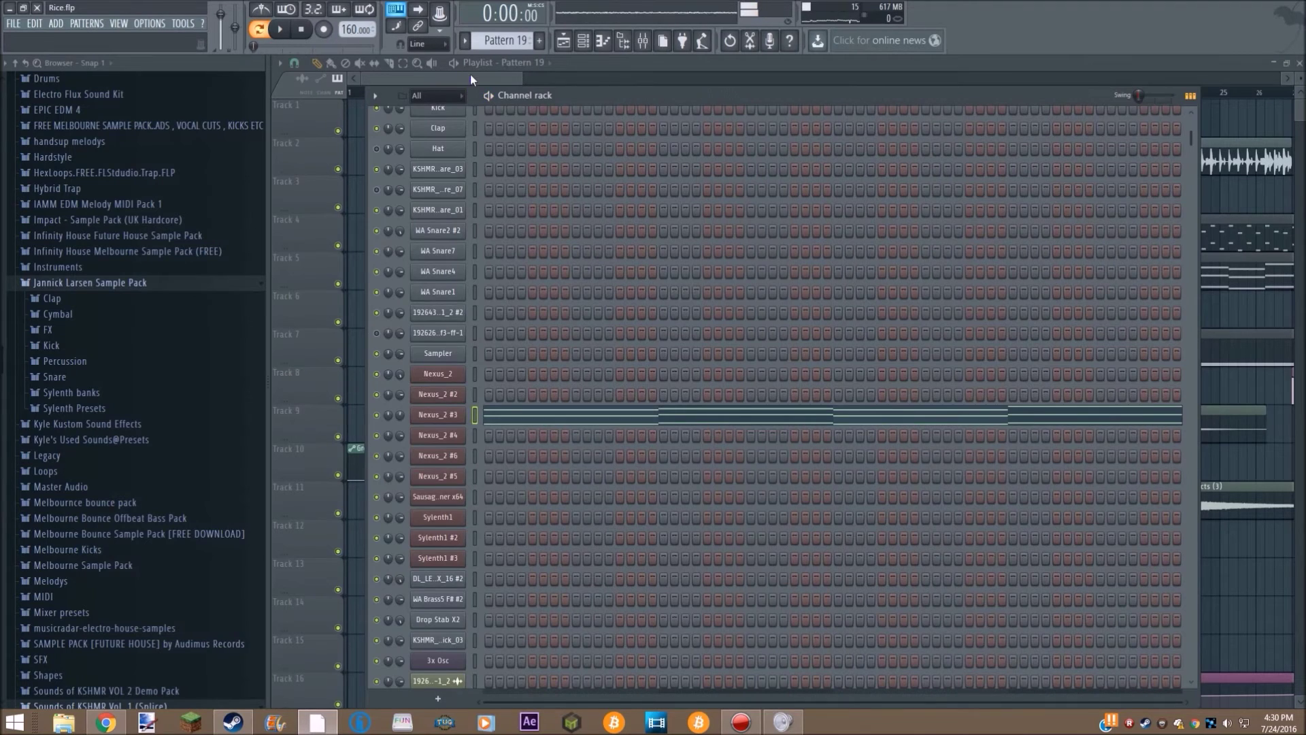
click(471, 75)
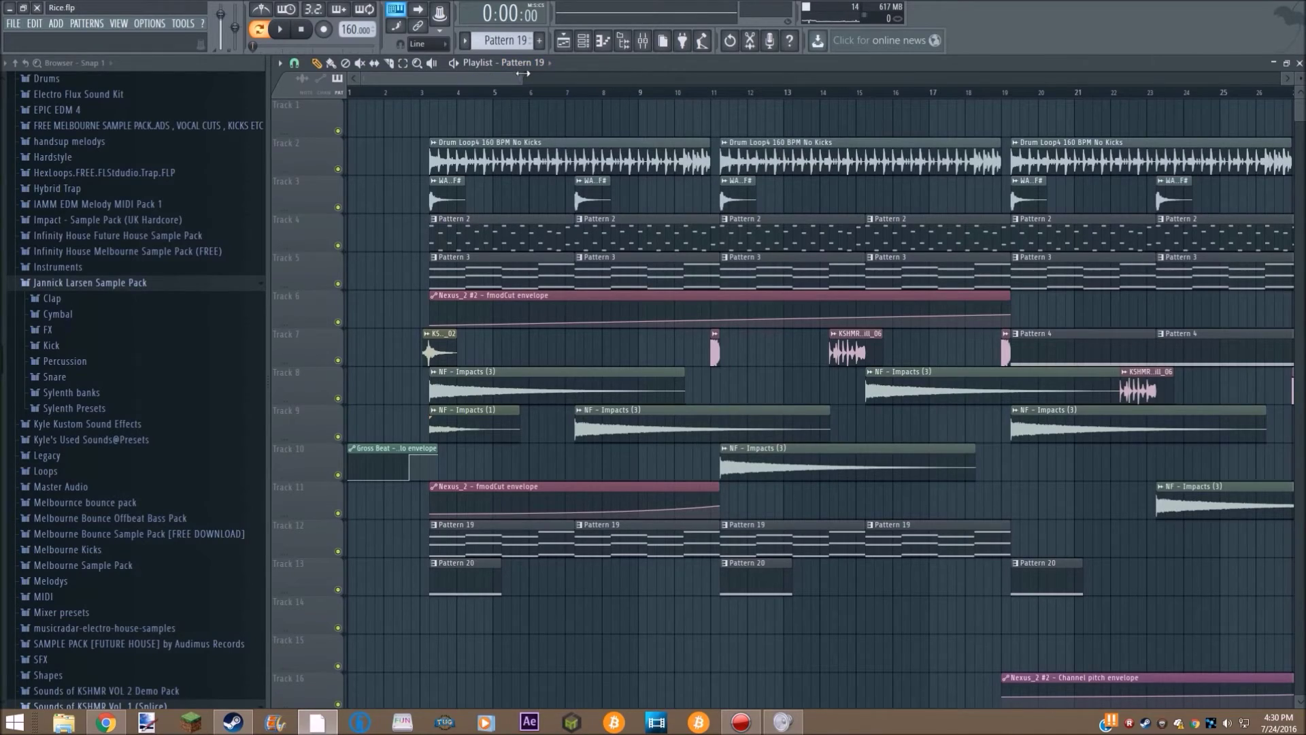
drag(522, 72, 826, 73)
drag(804, 141, 505, 276)
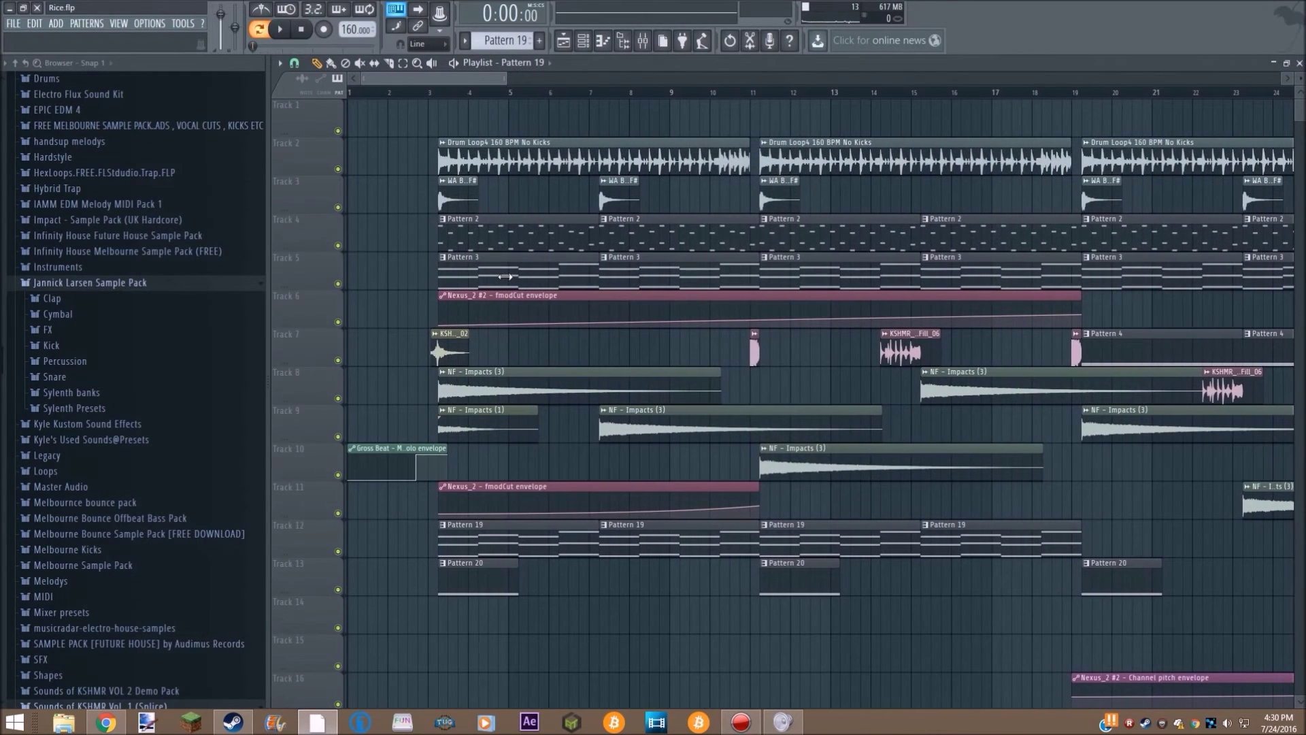
drag(505, 276, 508, 241)
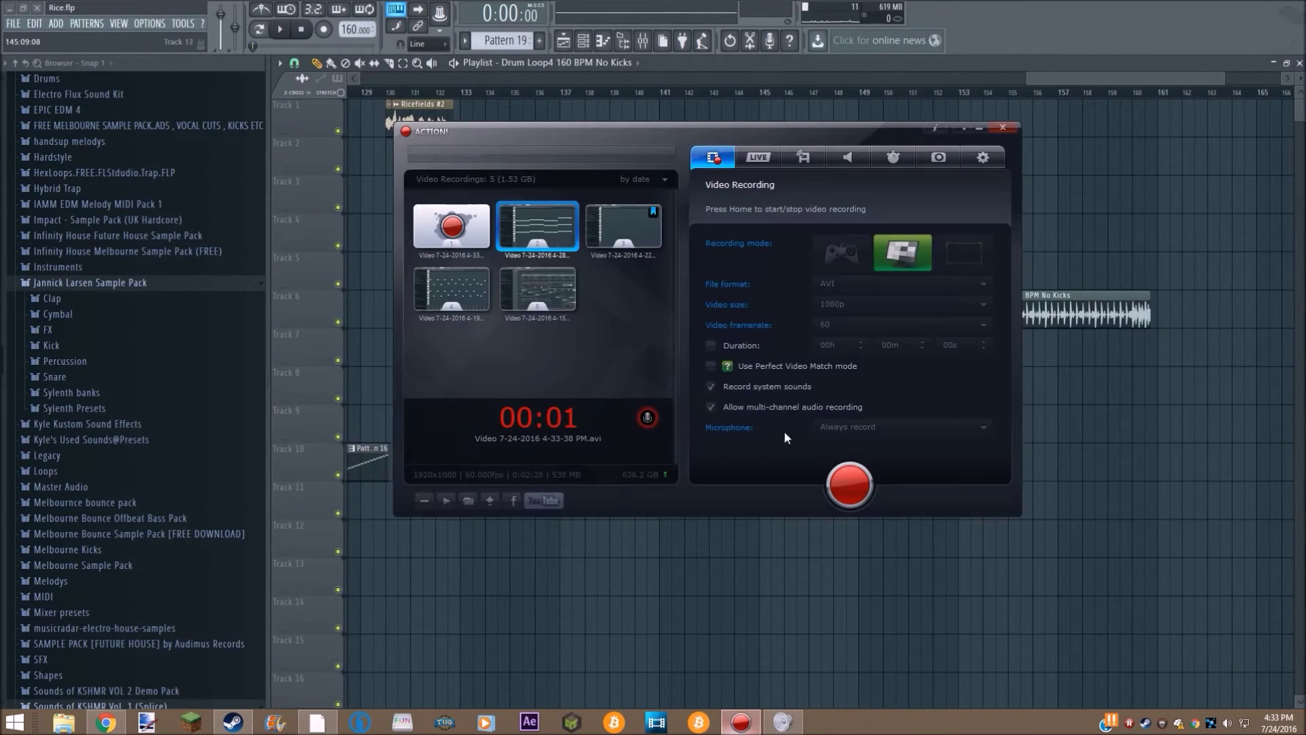
Play the isolated Drum Loop4 160 BPM No Kicks clip on Track 6 from bar 153.
drag(1106, 72, 1142, 63)
click(714, 92)
drag(1201, 80, 381, 107)
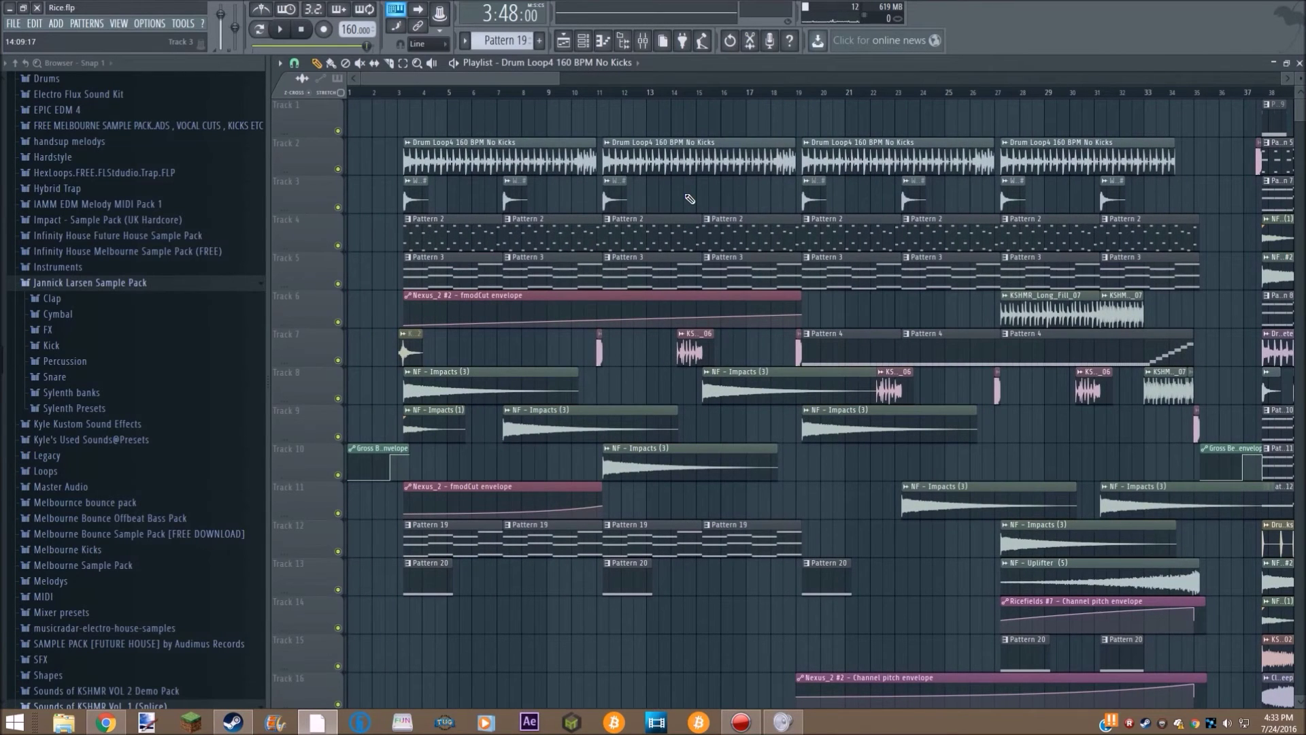
drag(517, 71, 1099, 232)
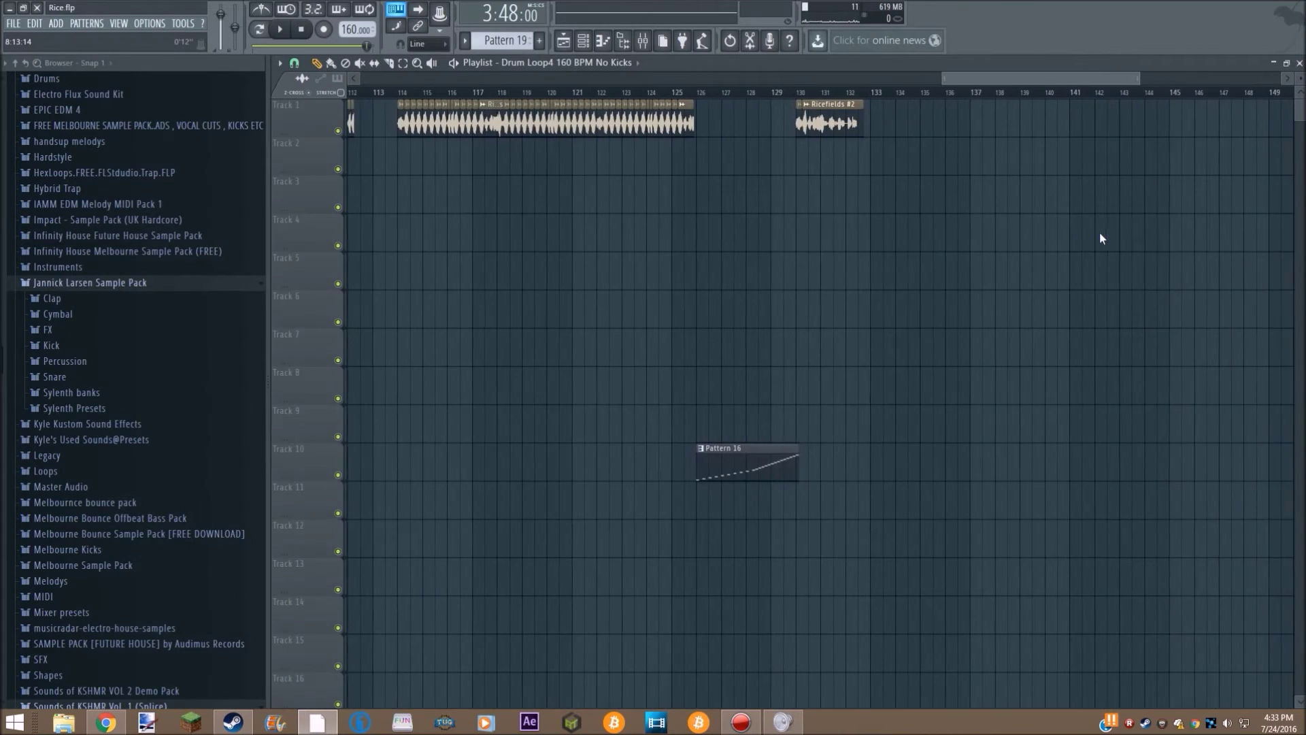
scroll(1099, 232, down, 5)
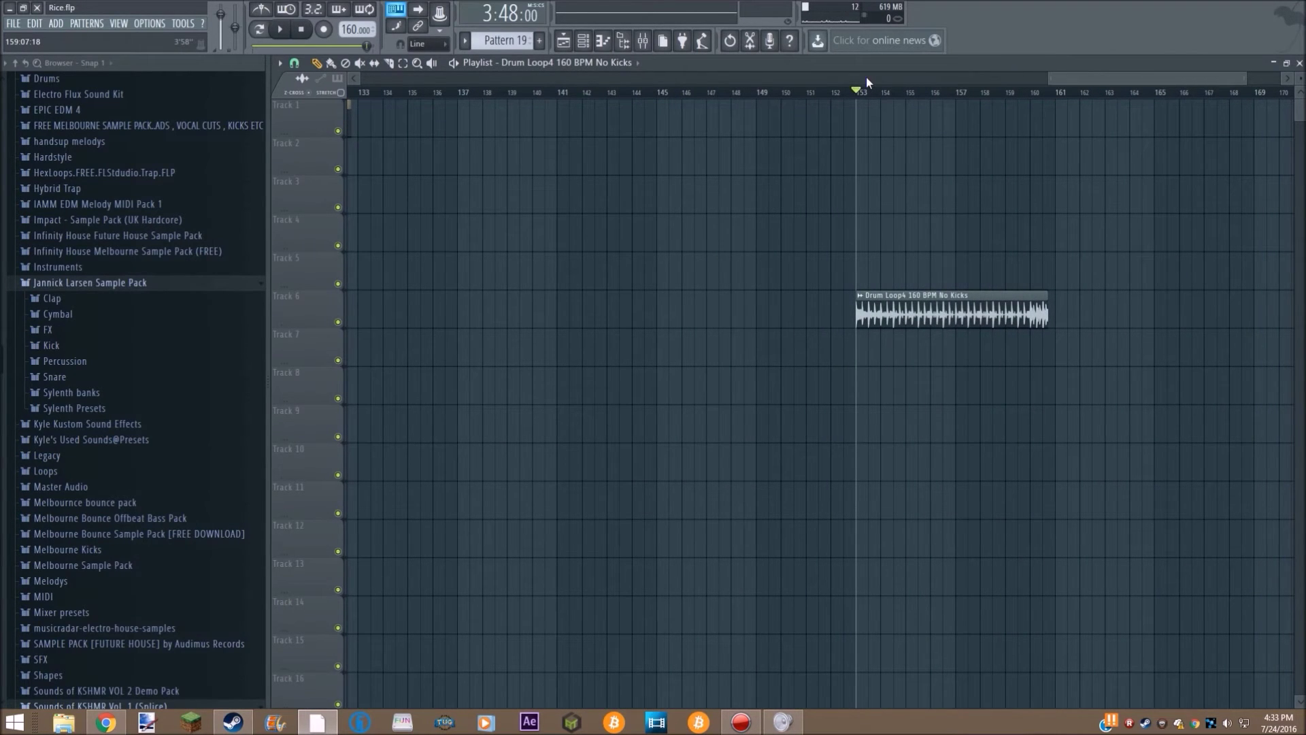
scroll(1155, 87, down, 2)
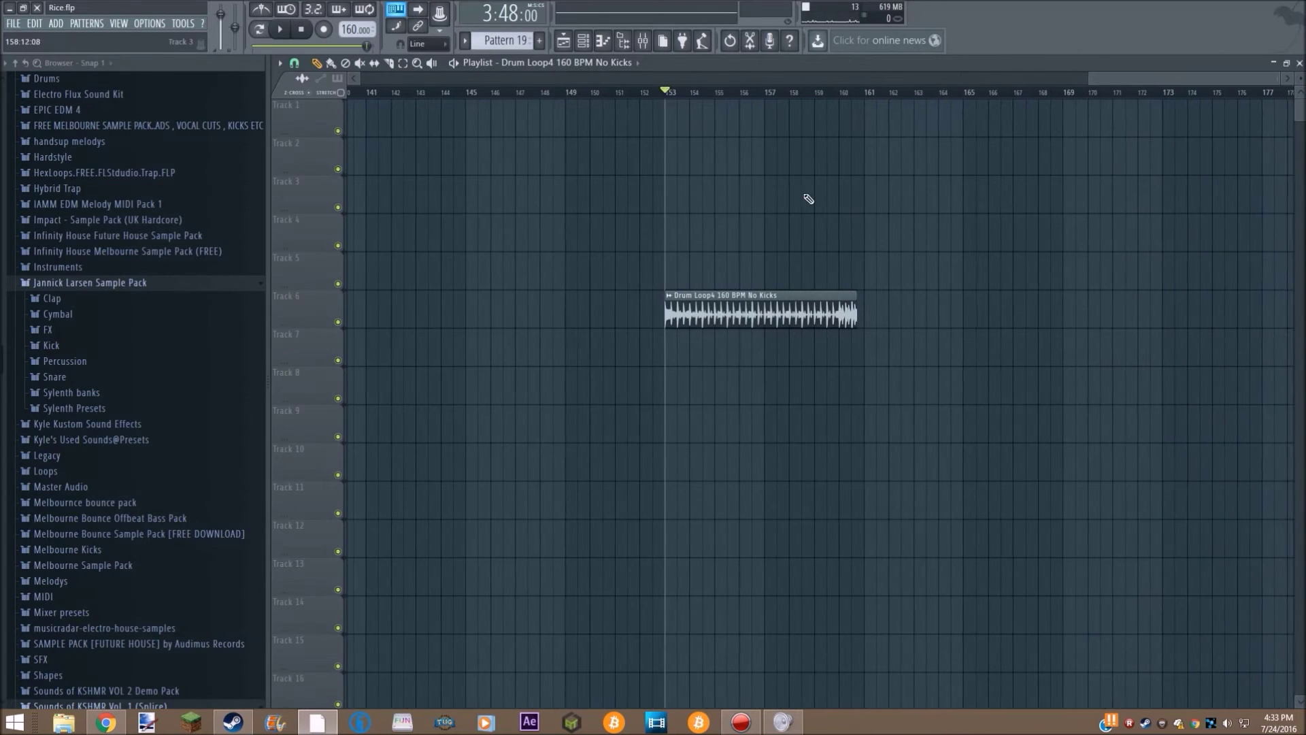
key(space)
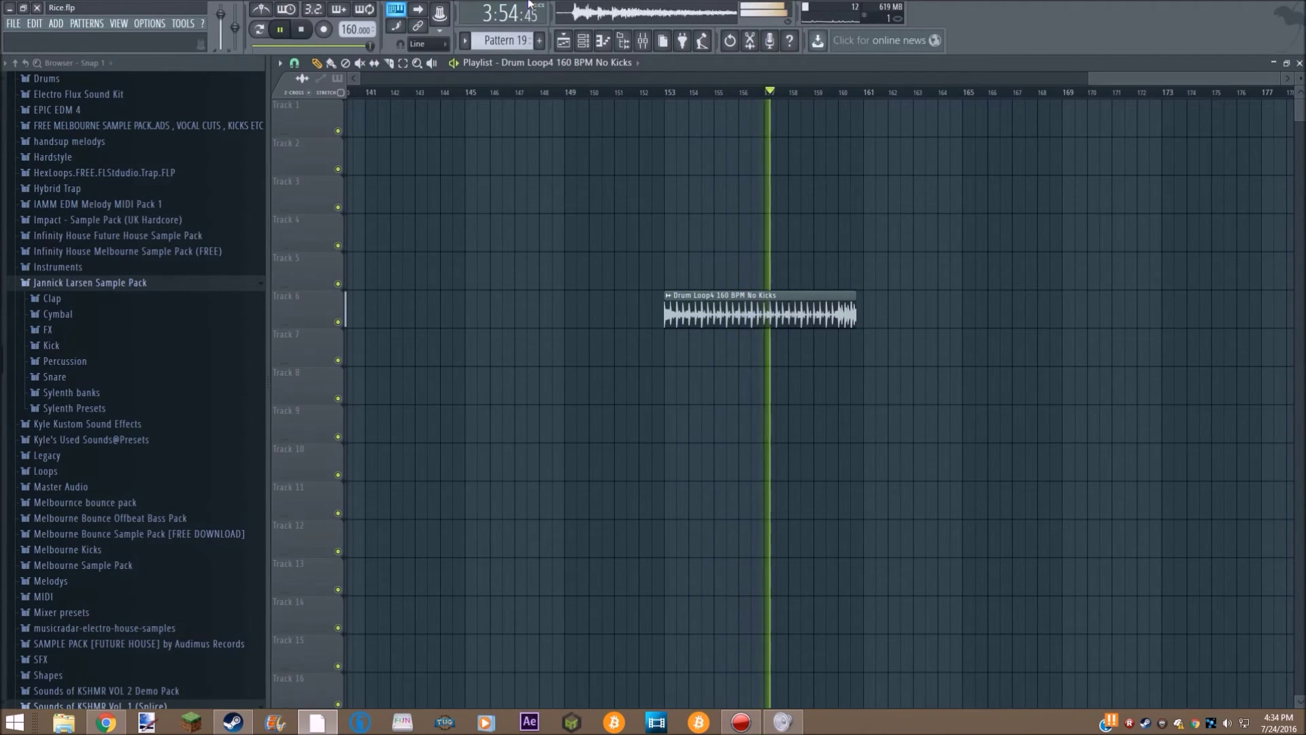
Extend the end of the Drum Loop4 clip on Track 6 to bar 161 and stop playback.
click(852, 287)
right_click(861, 291)
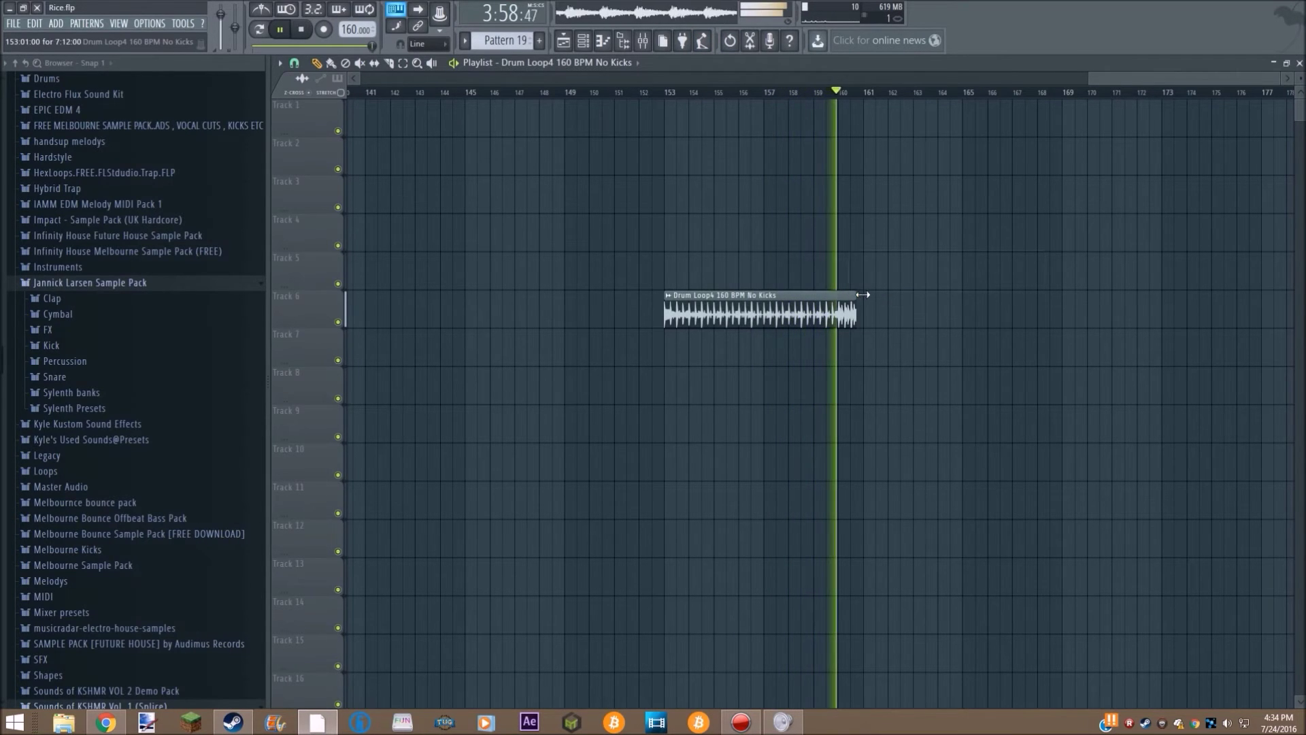
drag(857, 296, 864, 294)
key(space)
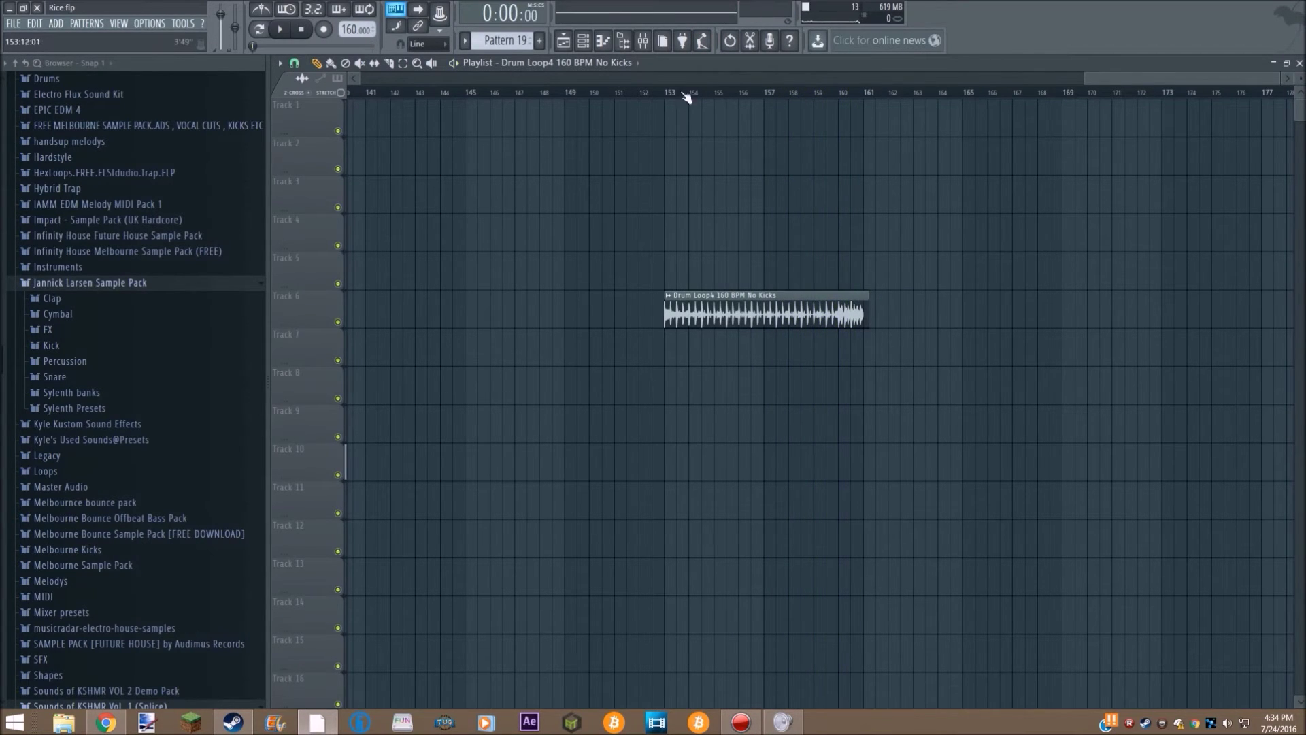
Replace the Drum Loop4 160 BPM No Kicks clip at bar 153 with one at bar 149 on Track 4.
click(669, 95)
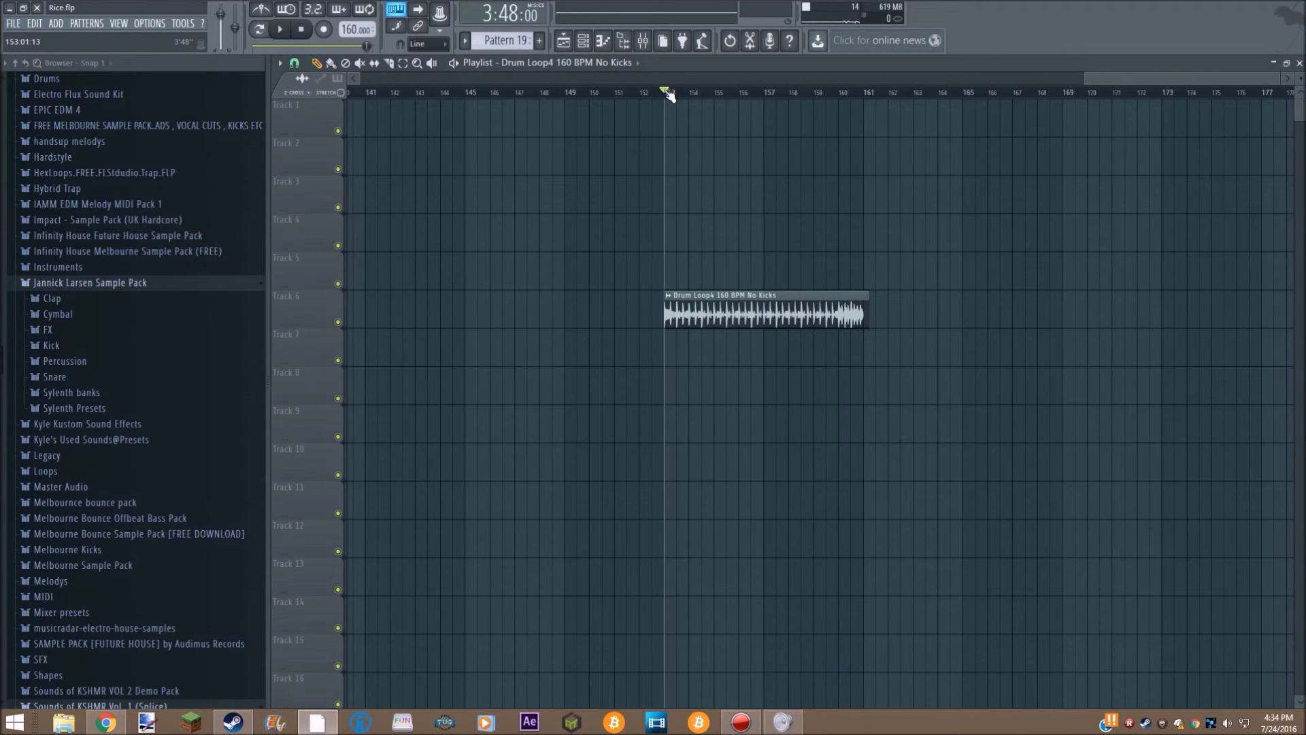
key(Delete)
drag(1233, 81, 569, 102)
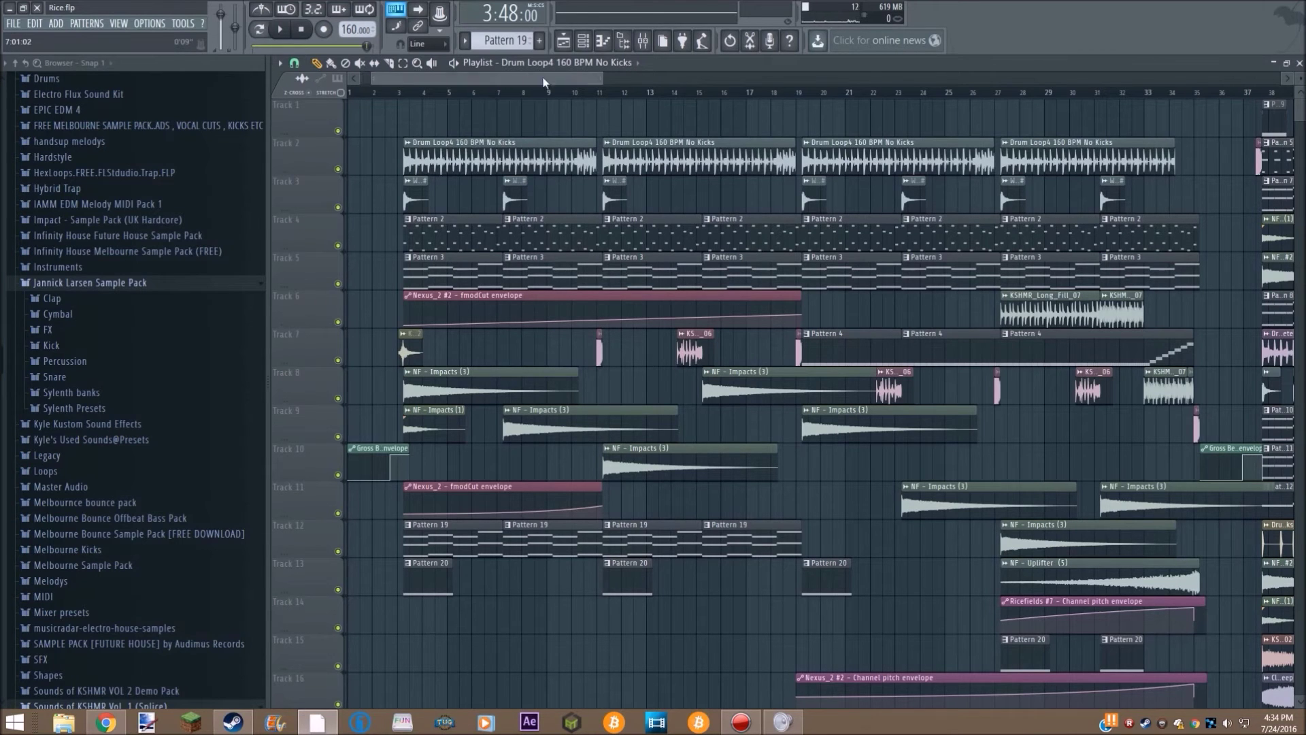
drag(476, 78, 1127, 117)
scroll(1127, 117, right, 10)
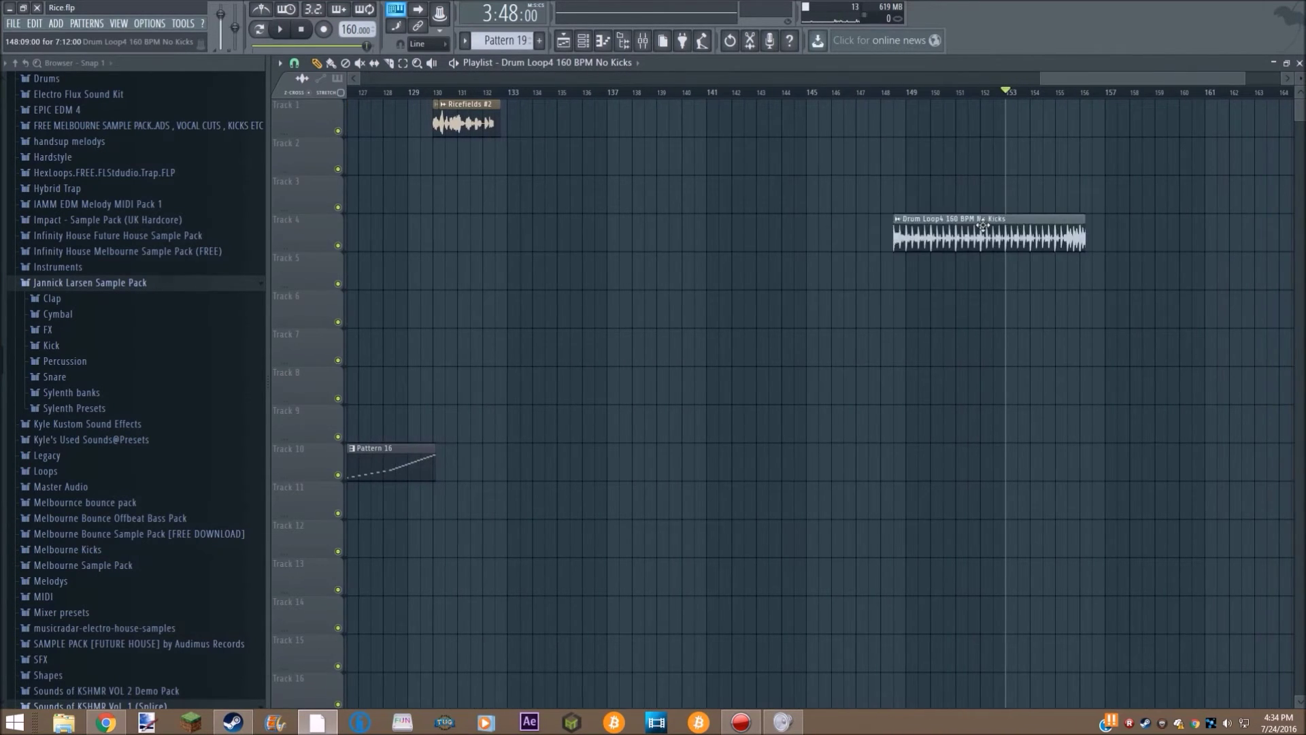
Pick up Pattern 2 from the opening section and place it twice in a row on Track 5 from bar 149.
drag(1129, 78, 505, 80)
scroll(1104, 185, right, 20)
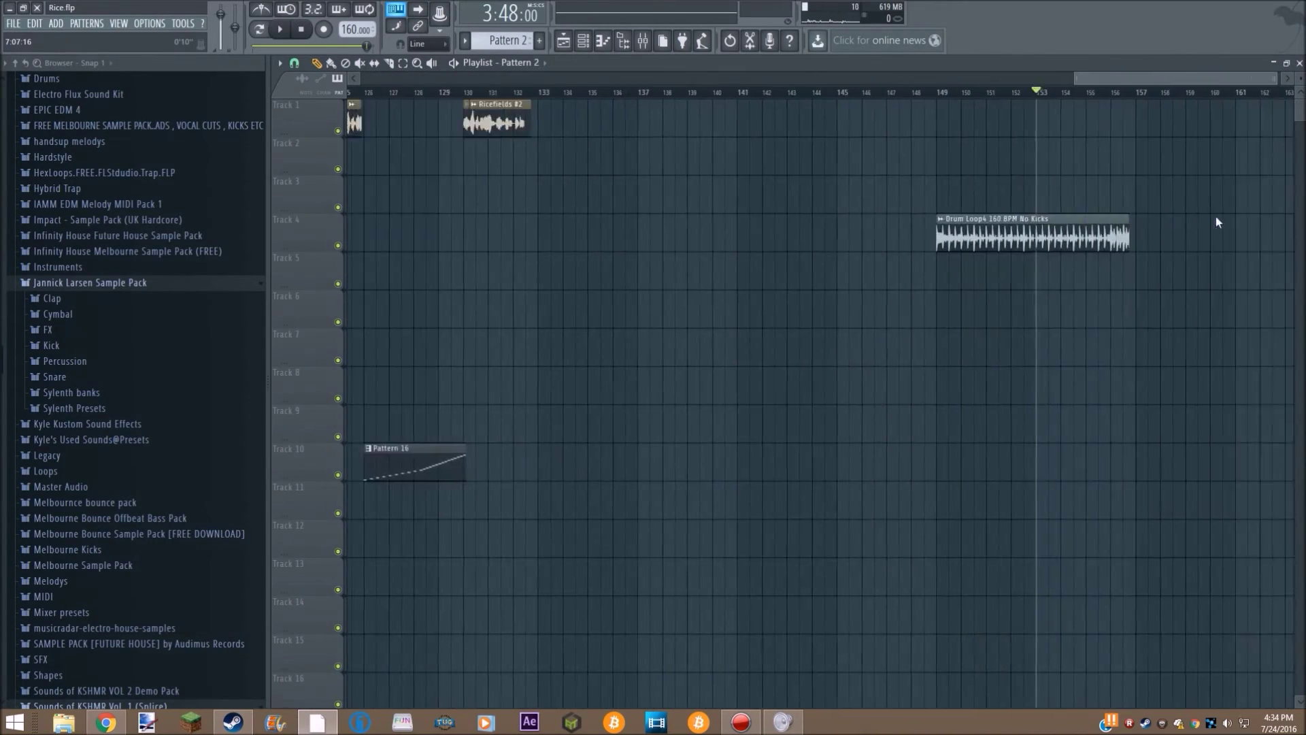
drag(1196, 235, 784, 272)
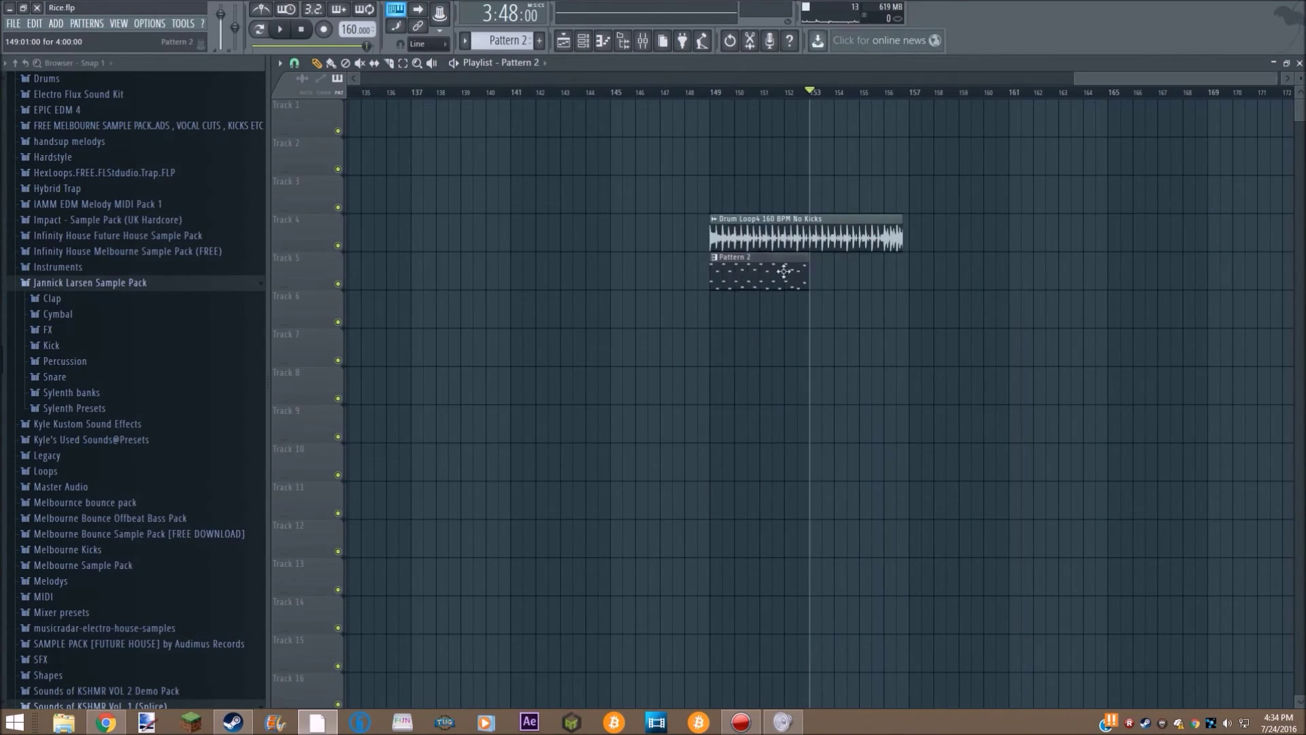
click(821, 269)
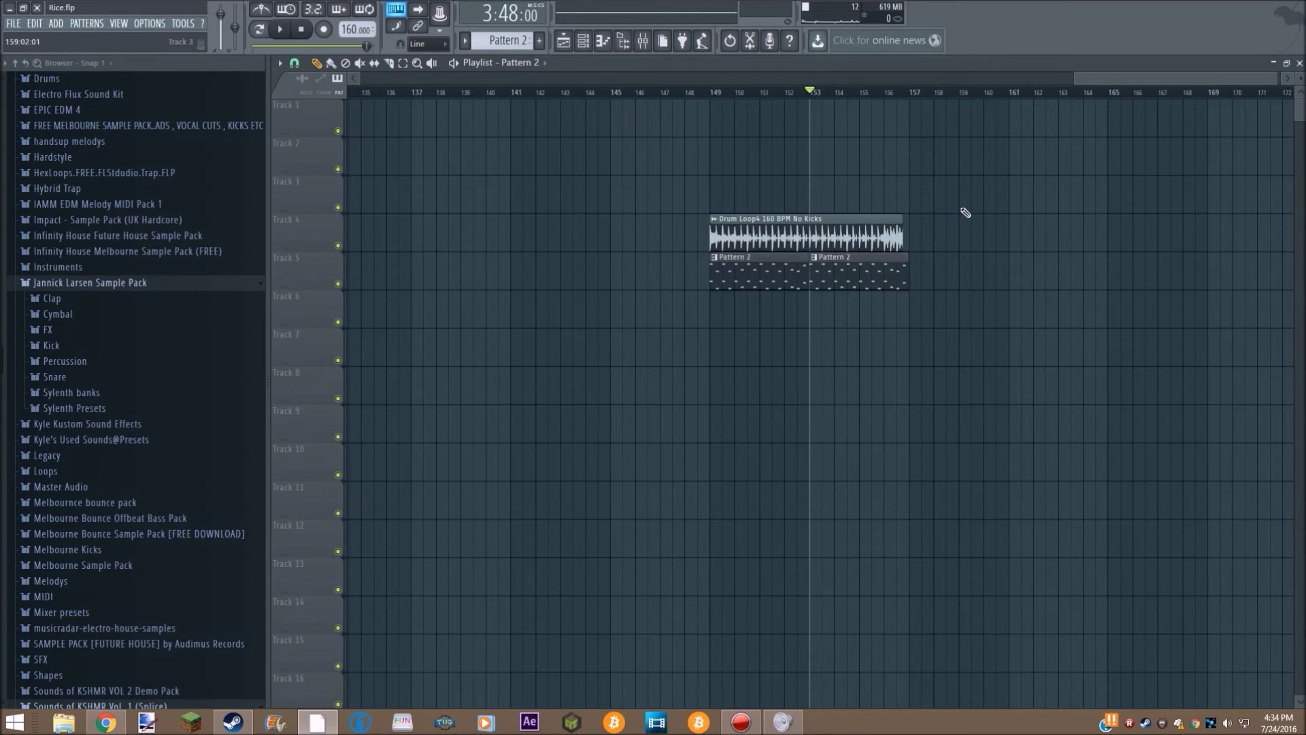
Pick up Pattern 3 from the opening section and place it twice in a row on Track 6 from bar 149.
drag(1109, 83, 320, 223)
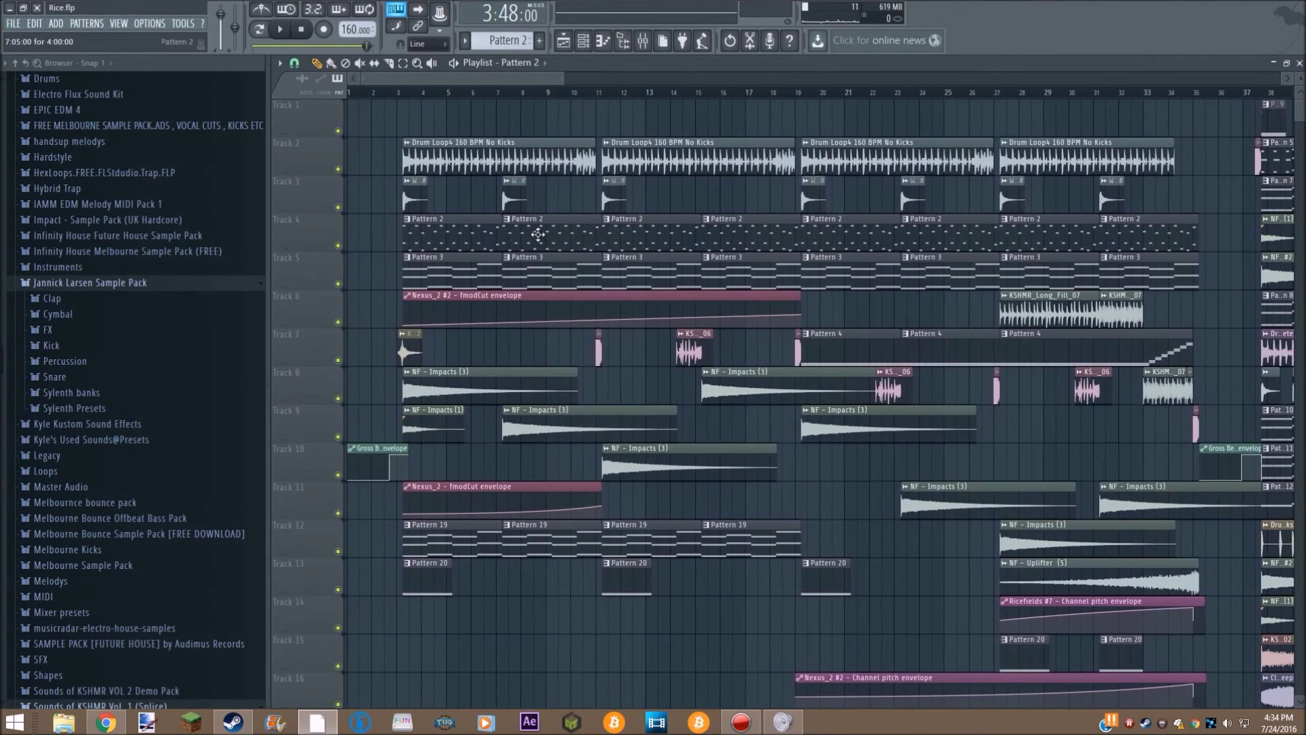
drag(488, 74, 1161, 225)
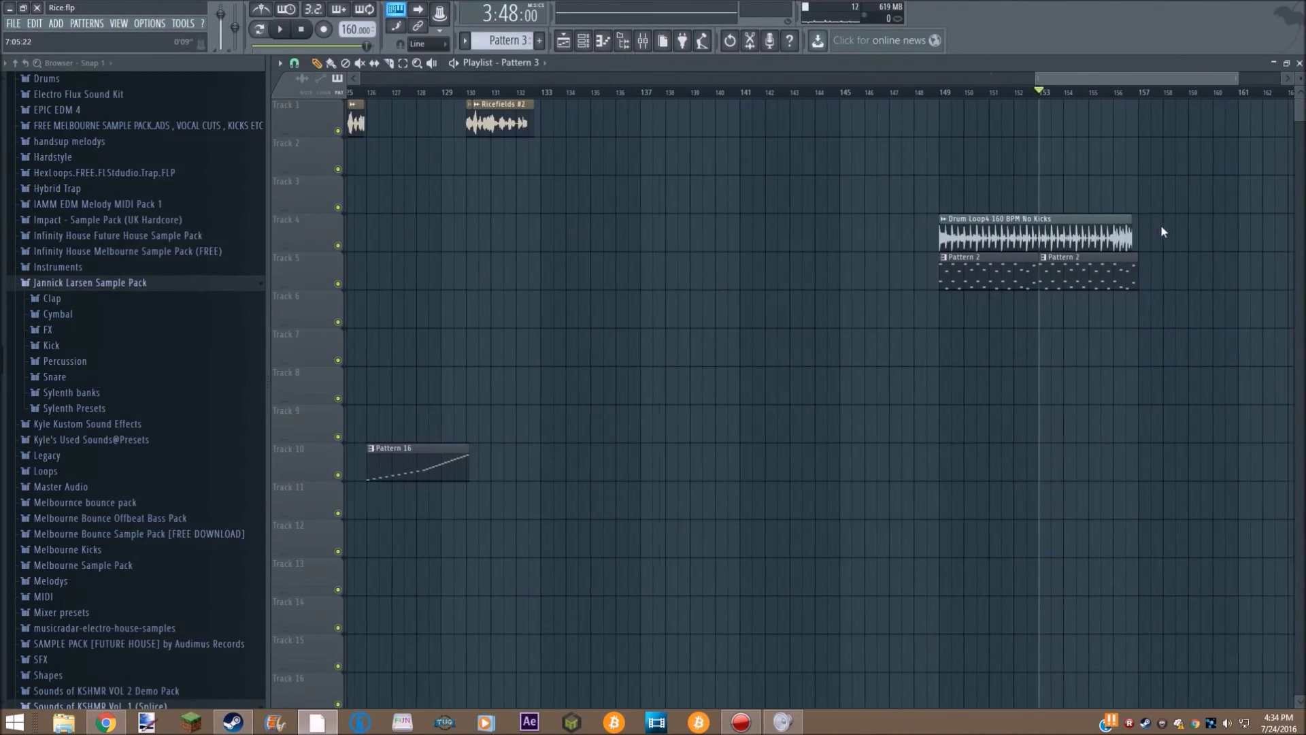
click(901, 310)
click(998, 308)
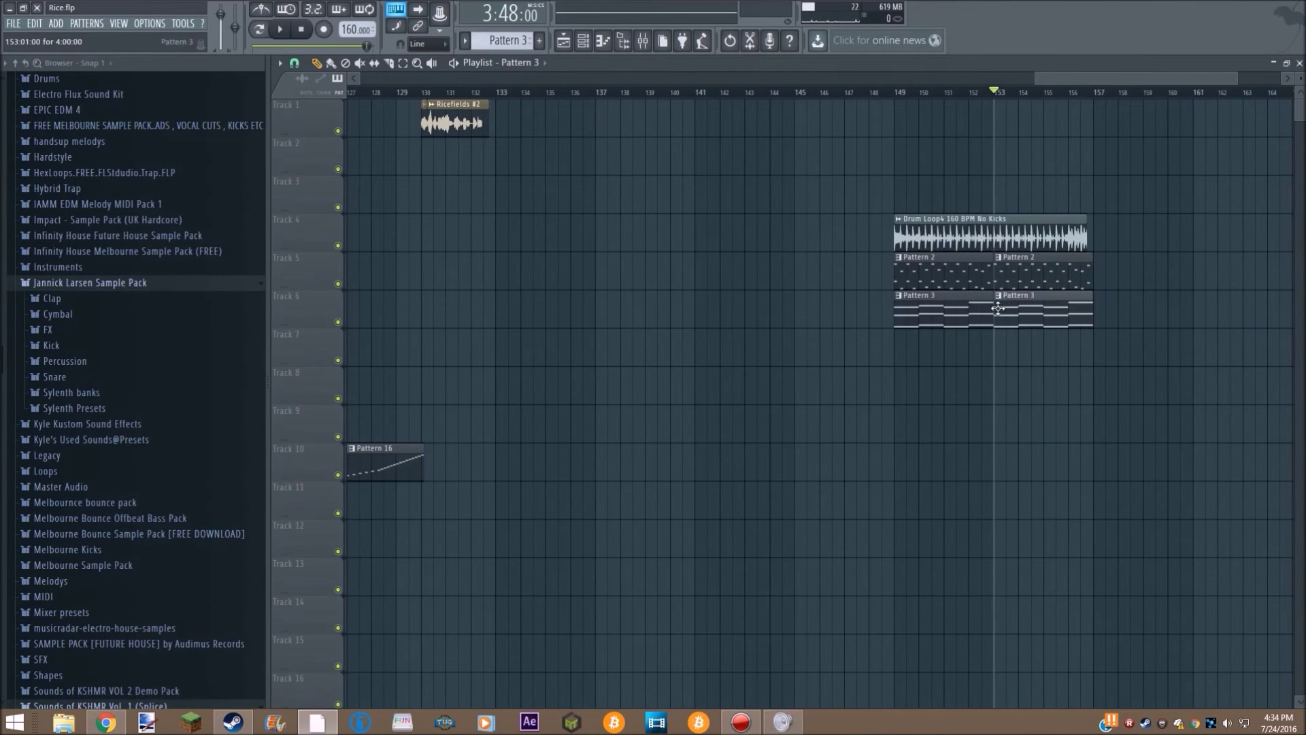
Set the play position to bar 149 and place Pattern 19 twice in a row on Track 7 from there.
drag(1119, 80, 429, 450)
click(705, 92)
click(442, 527)
drag(449, 79, 1144, 137)
scroll(1157, 156, right, 10)
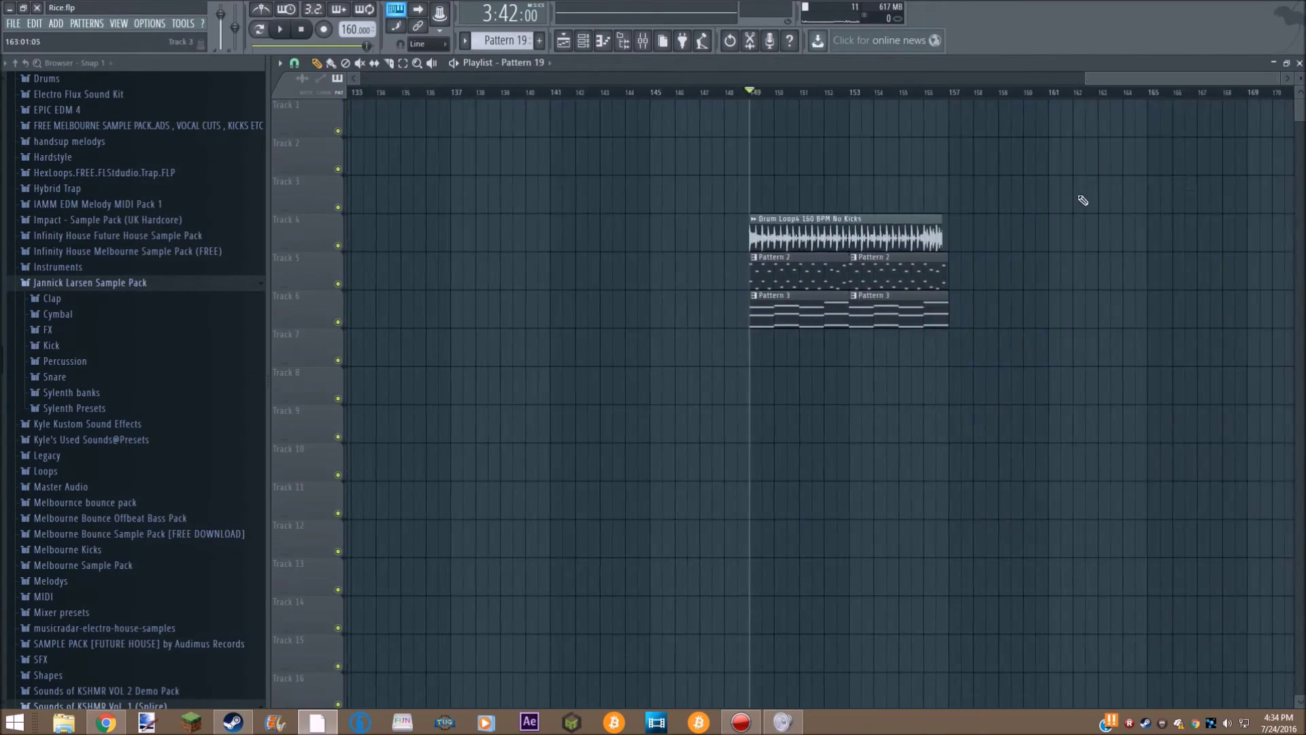
click(677, 351)
click(762, 336)
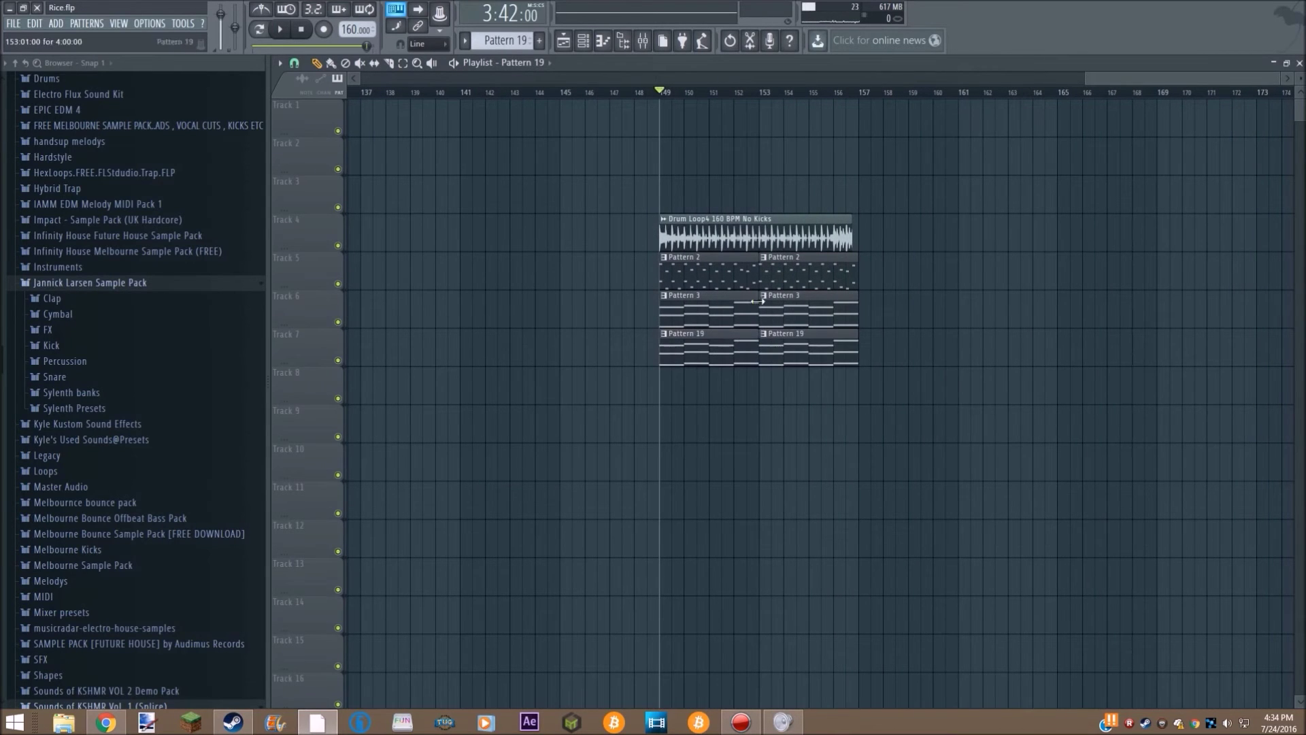
Play back the stacked drum loop, melody and chord clips from bar 149, stop, and delete them all.
key(space)
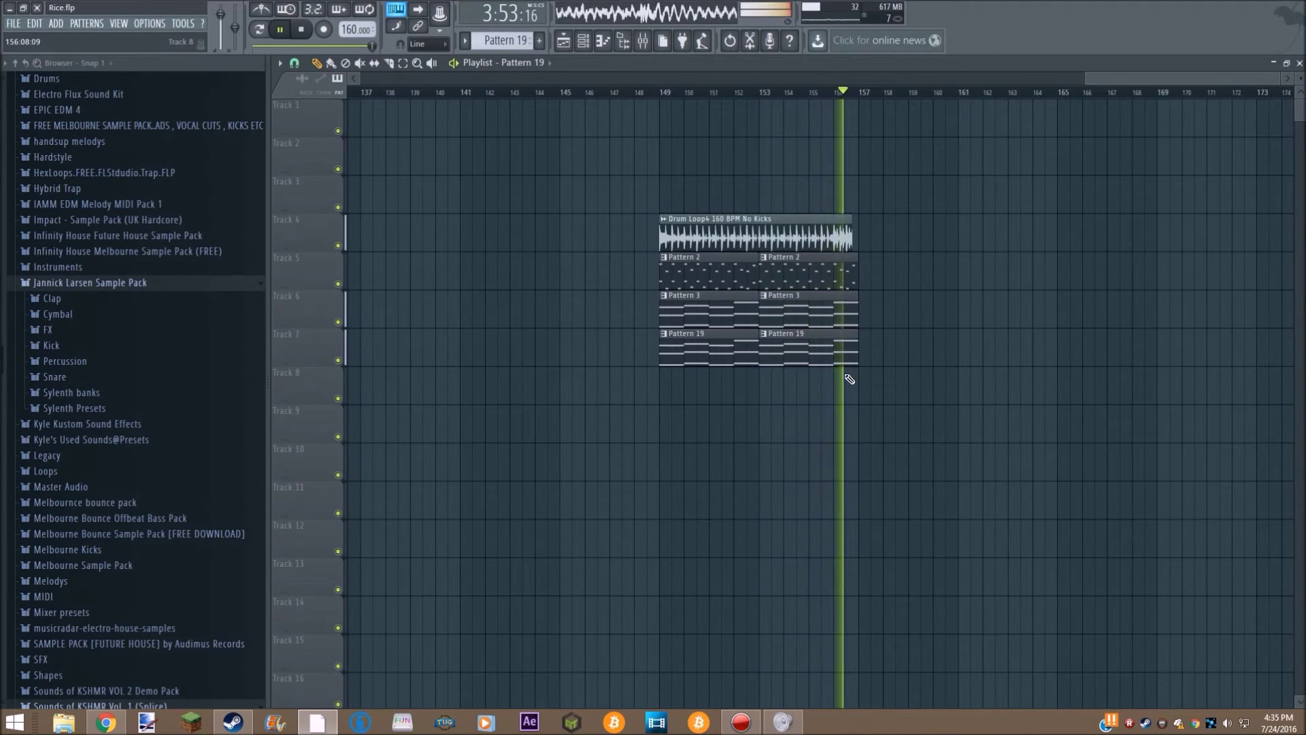
key(space)
key(ctrl+a)
key(Delete)
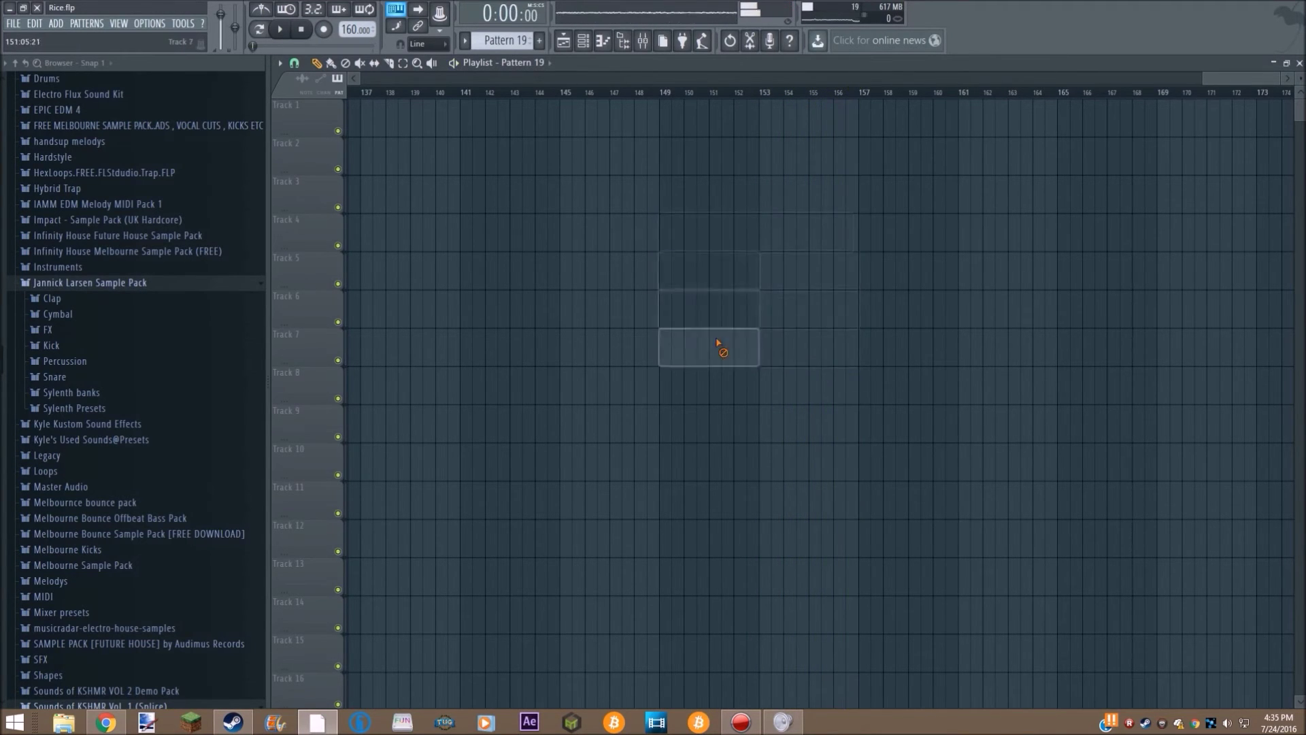
Select the first WA Brass7 F# clip on Track 3 in the opening bars and audition its sample.
drag(1239, 80, 389, 192)
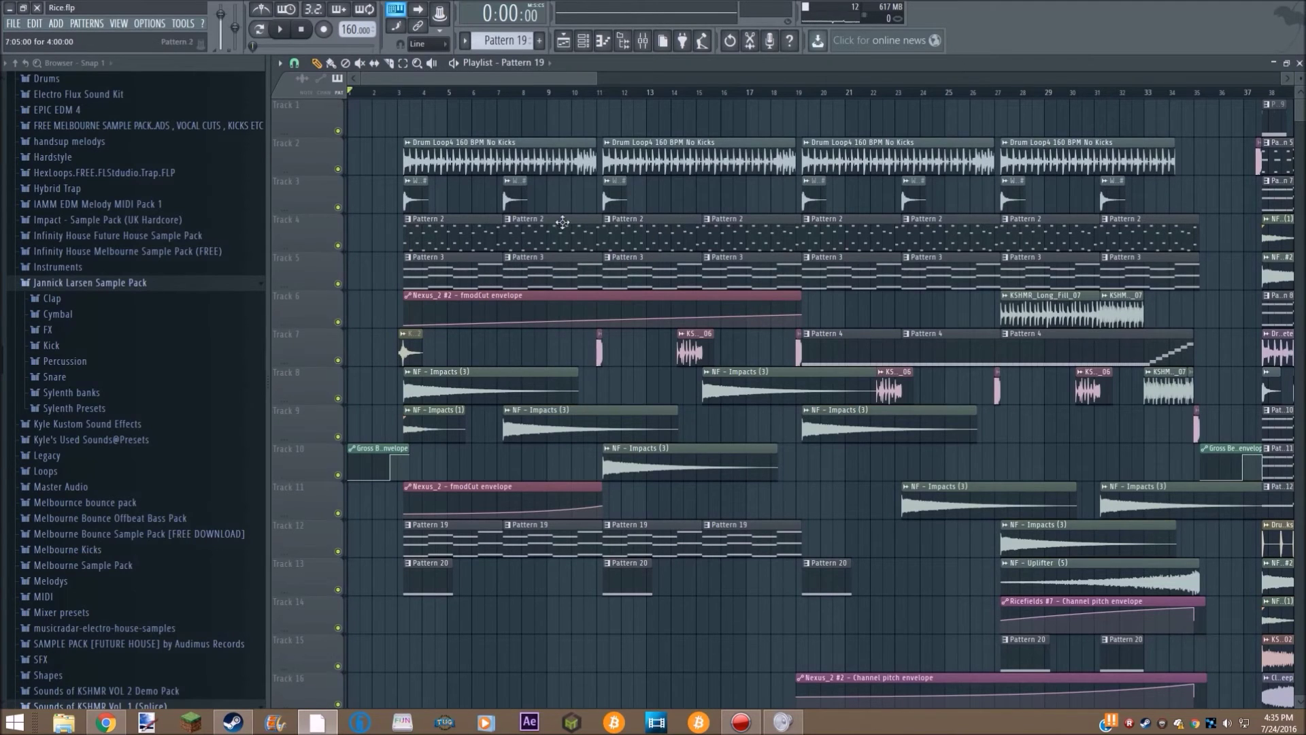
click(407, 193)
drag(592, 77, 442, 77)
key(space)
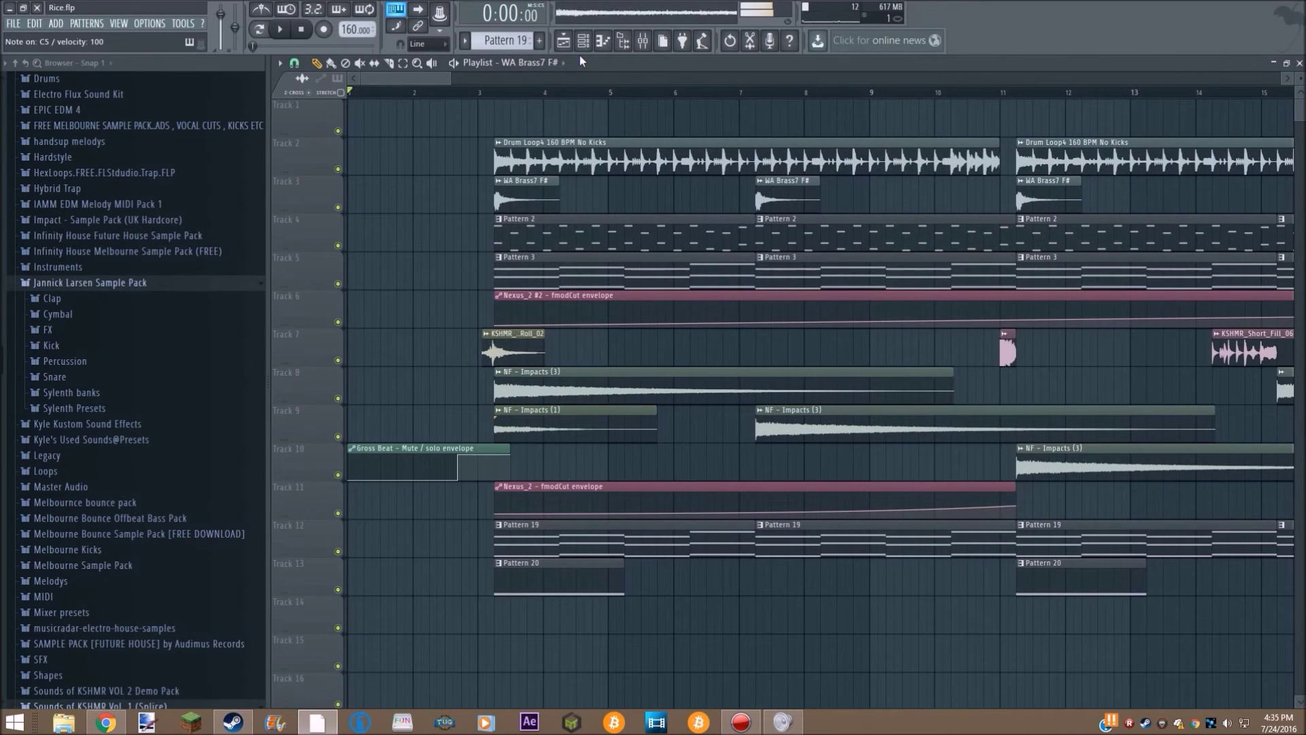
key(space)
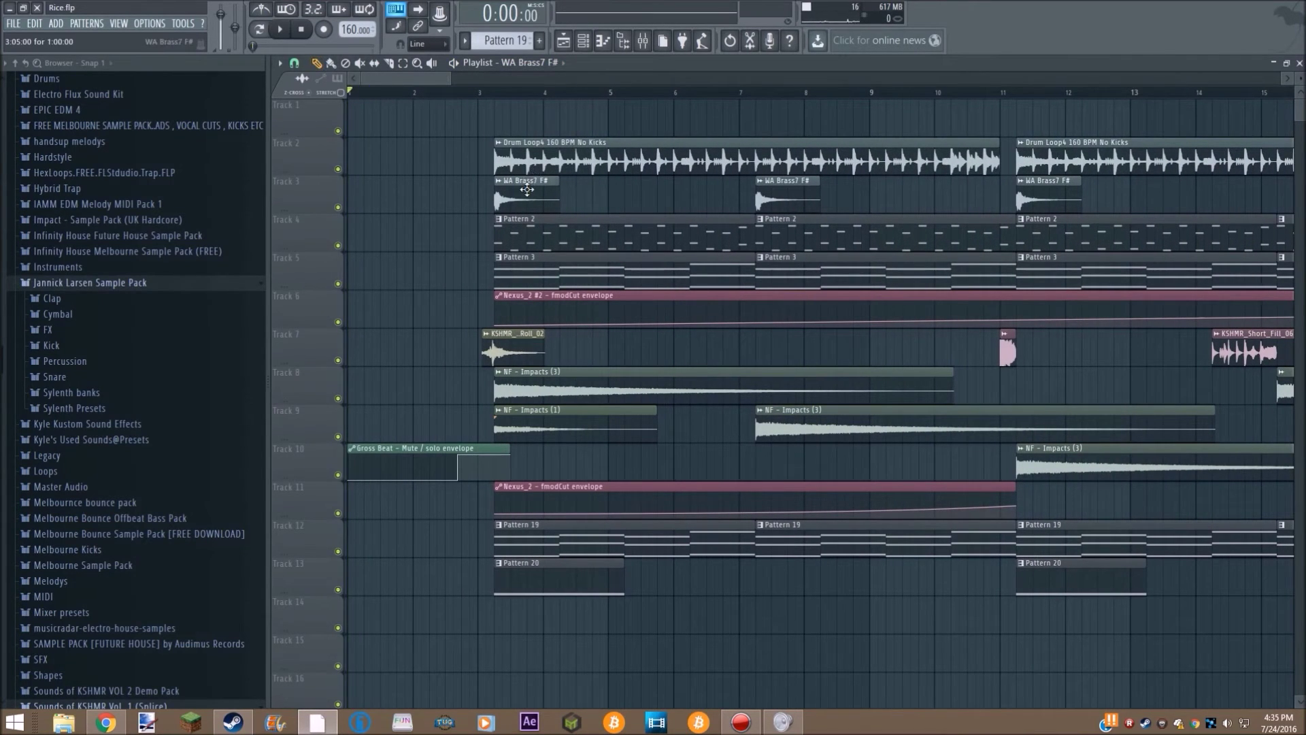
Look up the WA Brass7 F# channel in the channel rack and show its effect chain in the mixer.
click(598, 43)
scroll(560, 523, down, 10)
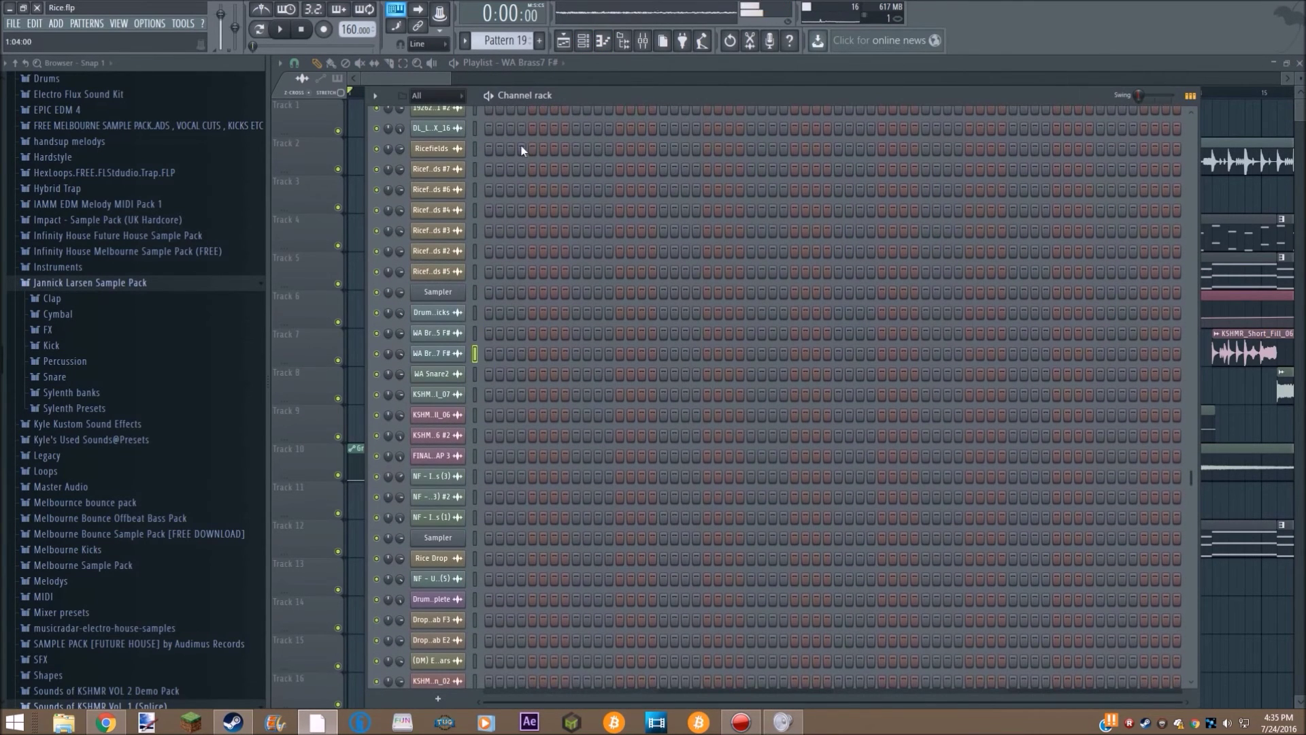
click(419, 75)
click(644, 42)
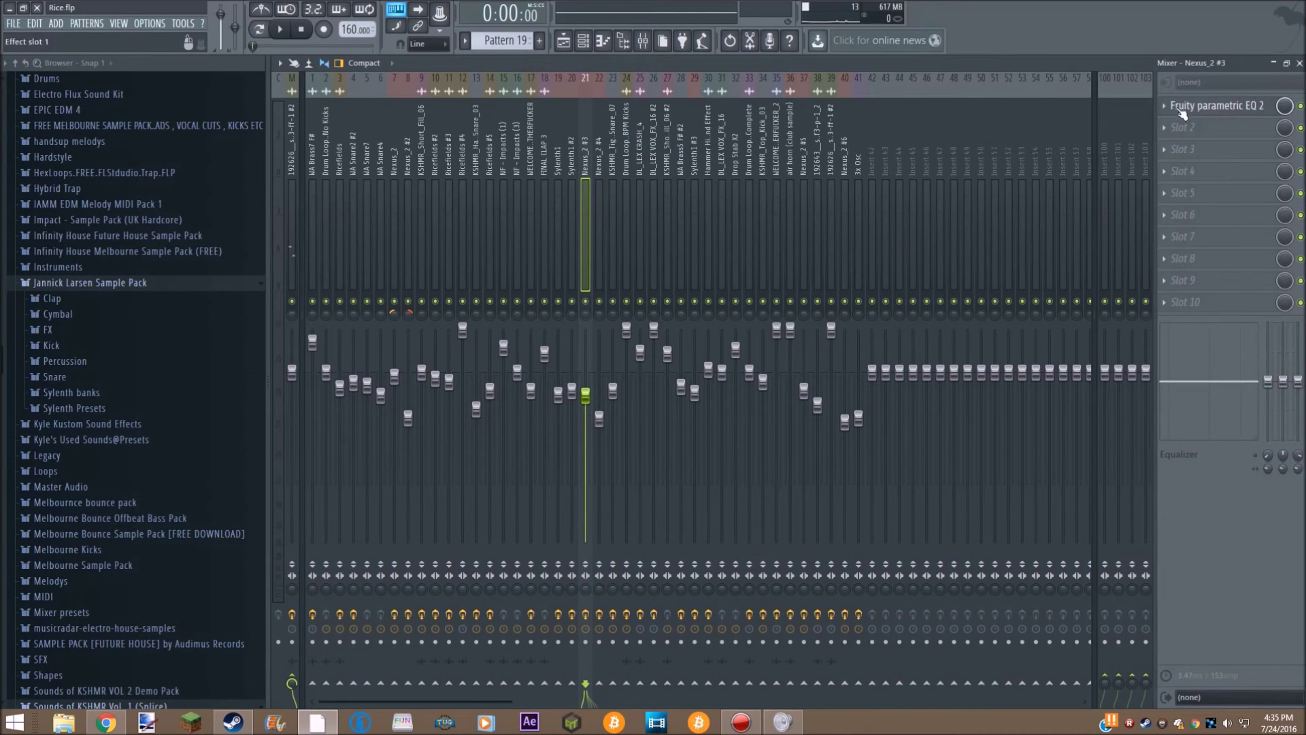
click(313, 204)
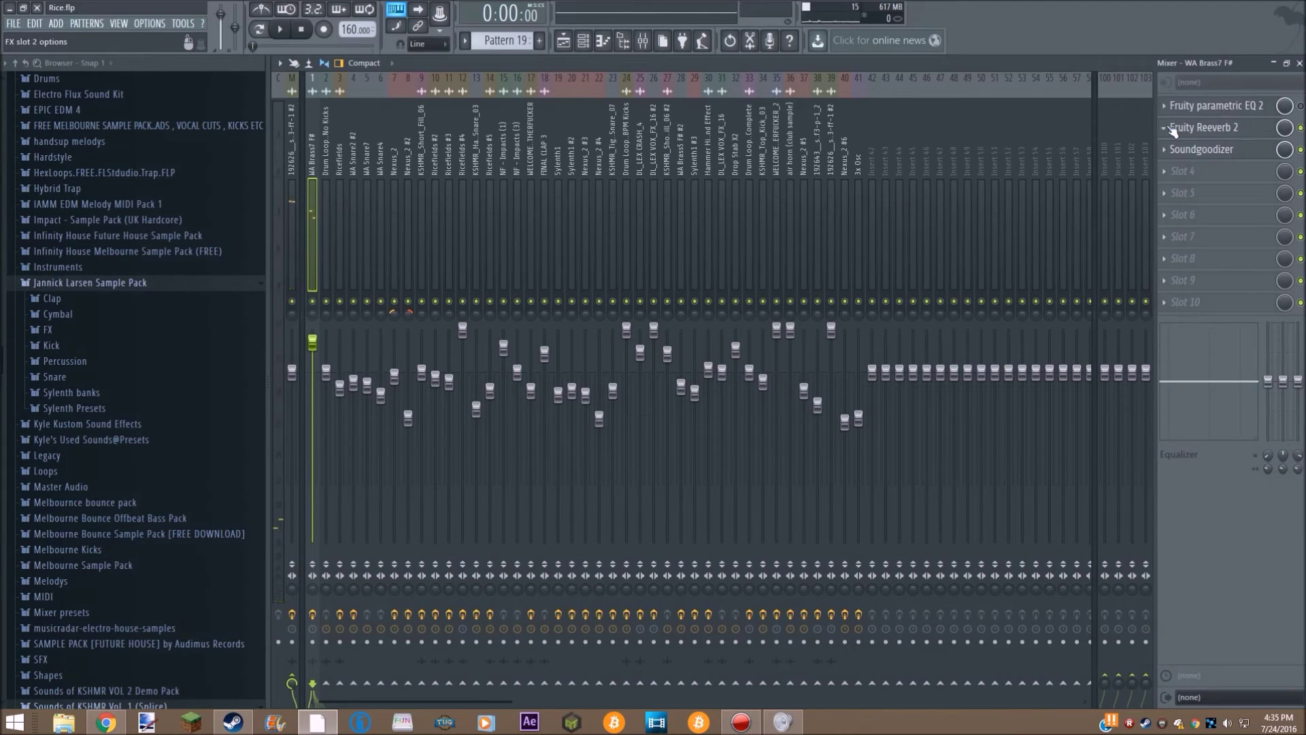
Check the Soundgoodizer settings on the WA Brass7 F# mixer track while sounding test notes and close the plugin.
click(1166, 152)
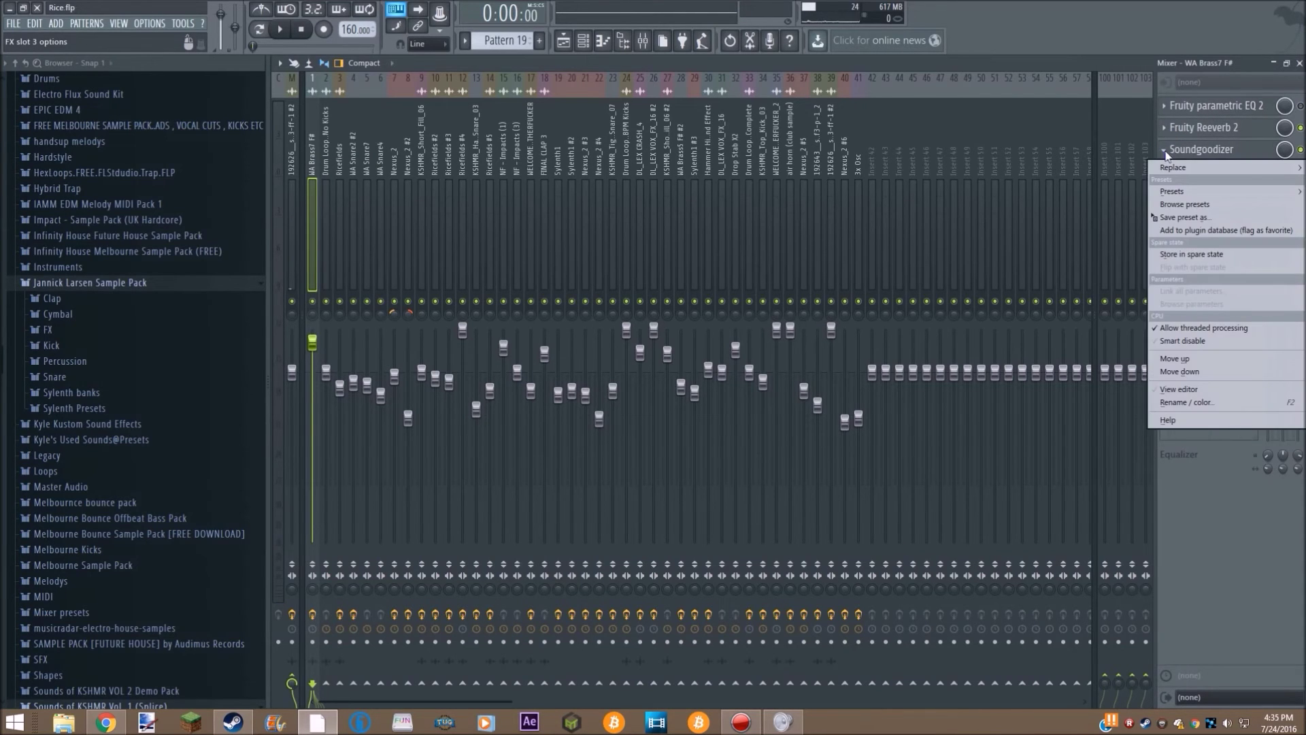
click(1204, 148)
click(1204, 148)
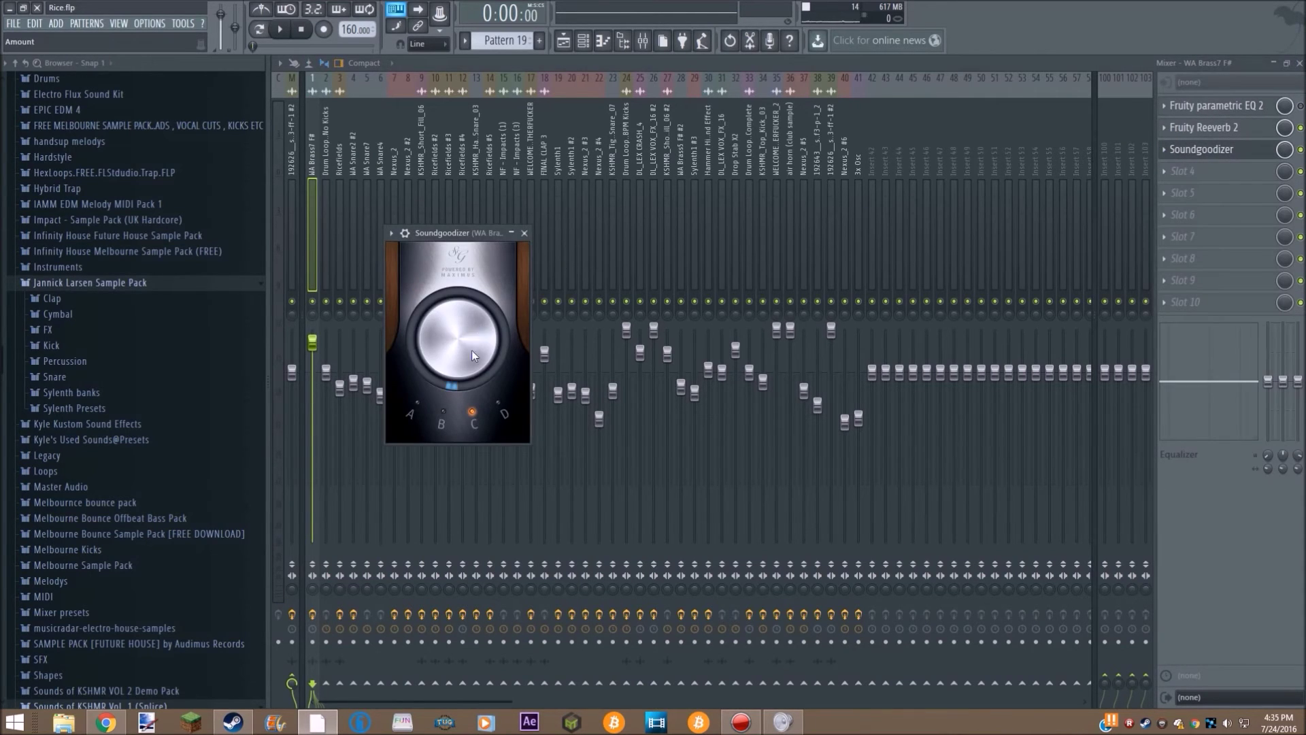
key(z)
key(z)
click(523, 233)
key(z)
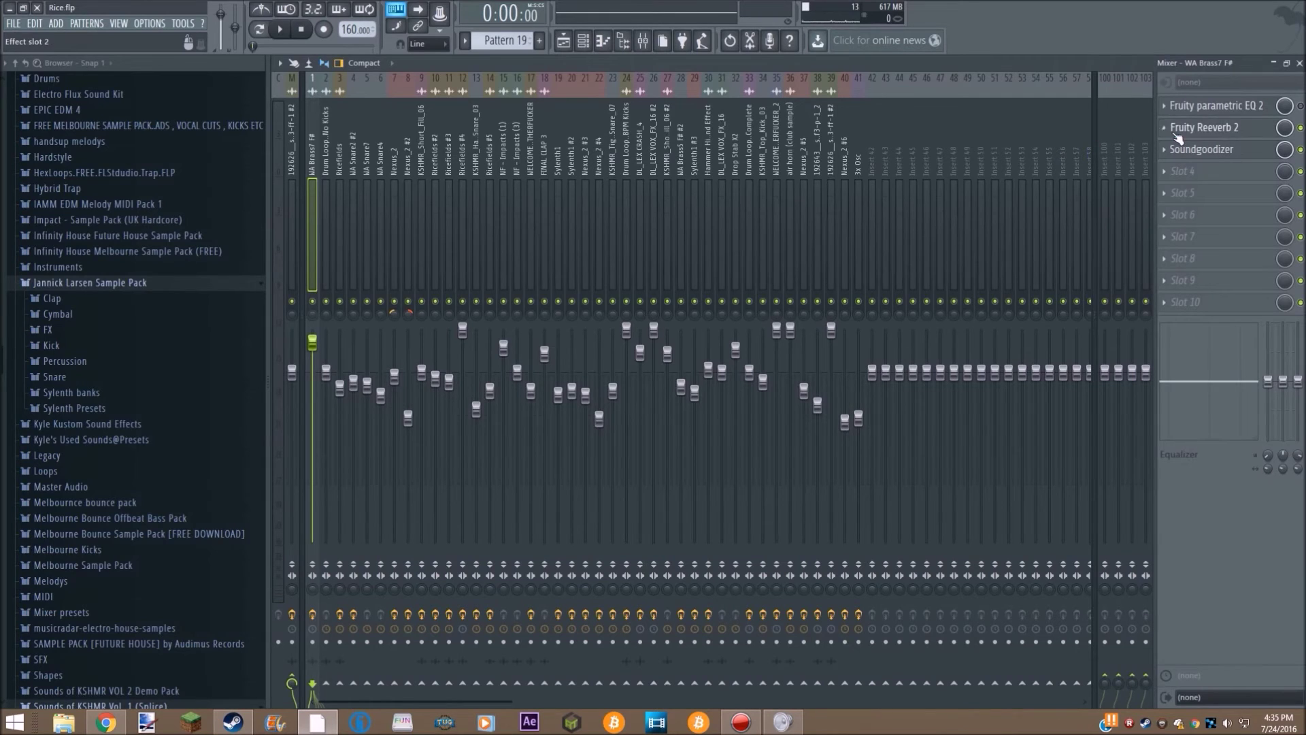
Check the Fruity Reeverb 2 settings on the WA Brass7 F# mixer track, close the plugin and return to the playlist.
click(1200, 128)
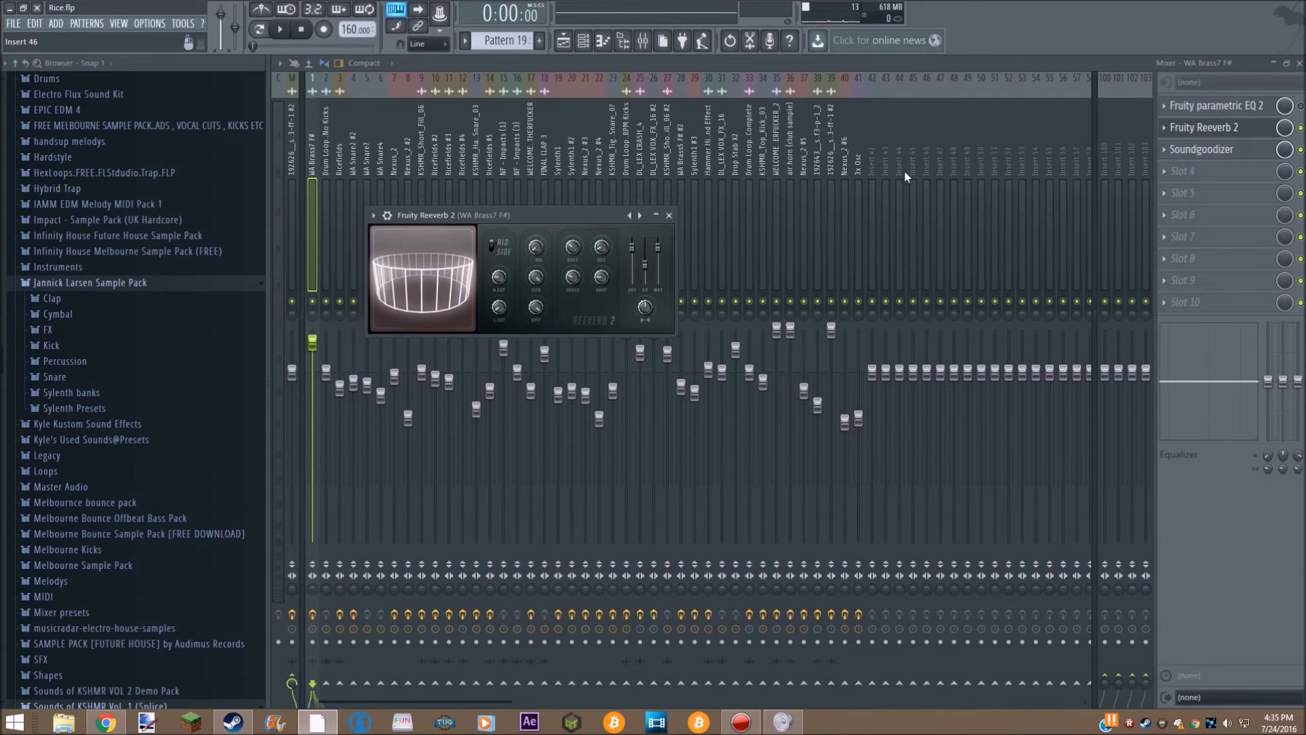
click(669, 215)
click(563, 40)
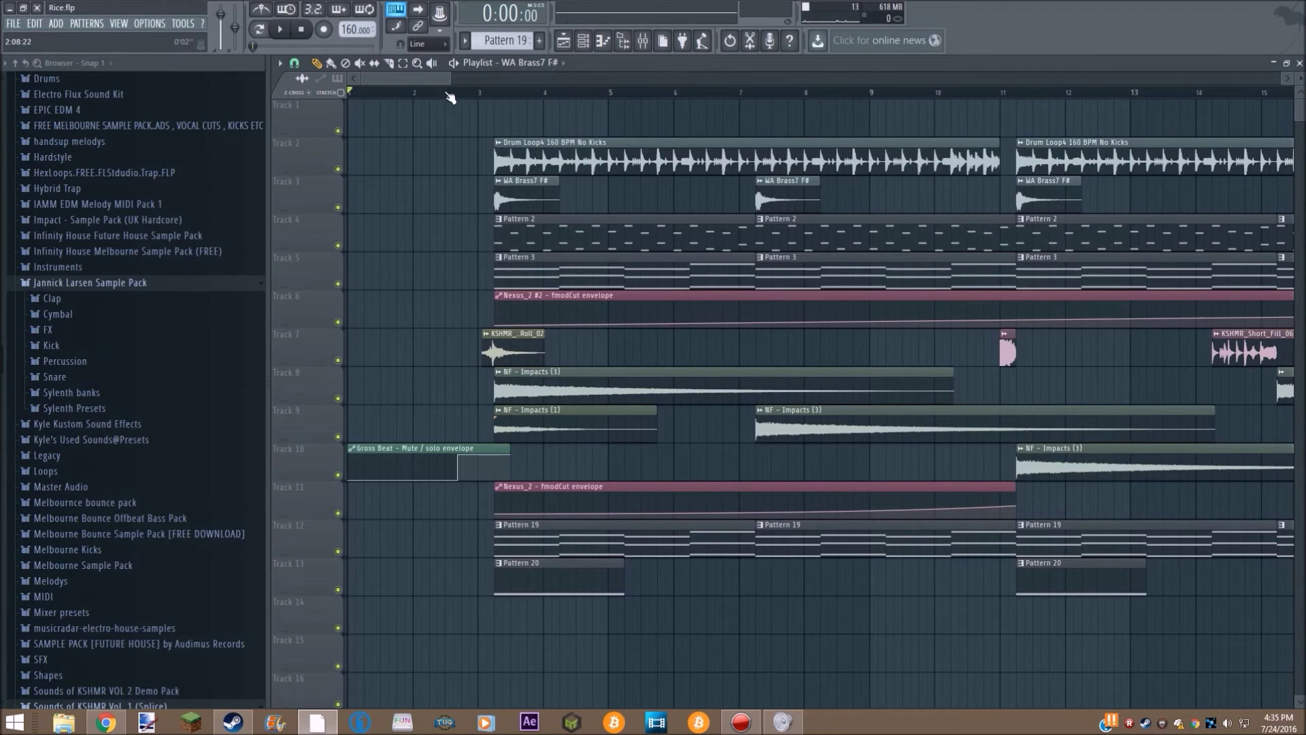
Audition the KSHMR_Orchestra_Roll_02 sample from Track 7 and select Pattern 20 on Track 13.
click(495, 348)
key(z)
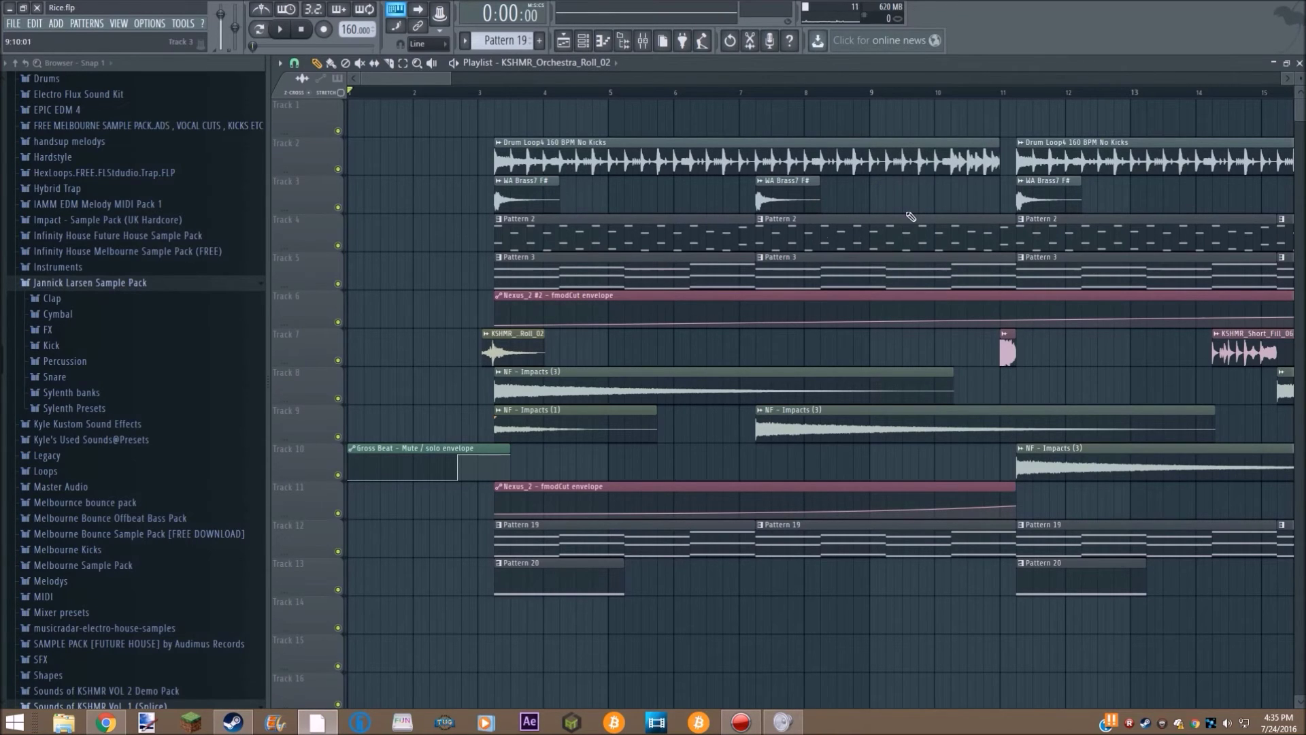
click(594, 578)
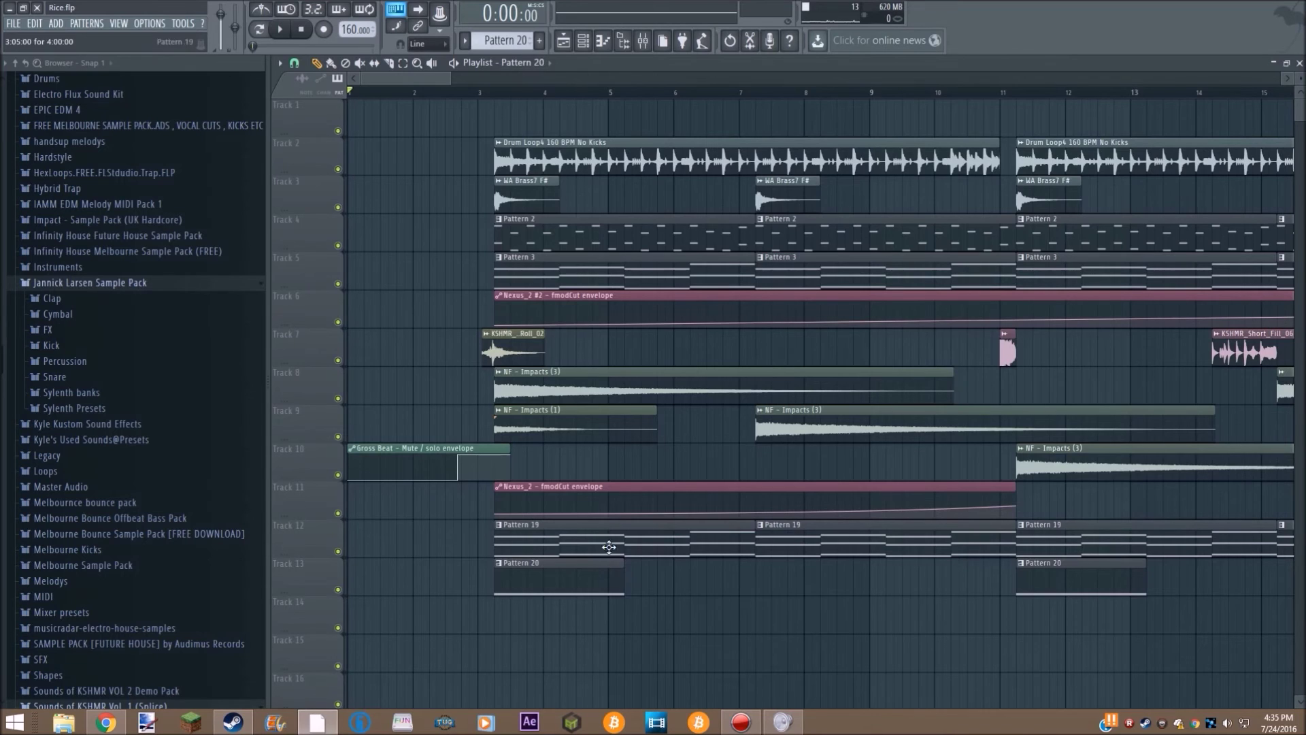
Show the Unsorted channels of Pattern 20 in the channel rack, play the pattern on its own and return to the playlist.
click(583, 40)
scroll(577, 467, down, 1)
scroll(577, 467, up, 10)
click(435, 95)
click(435, 153)
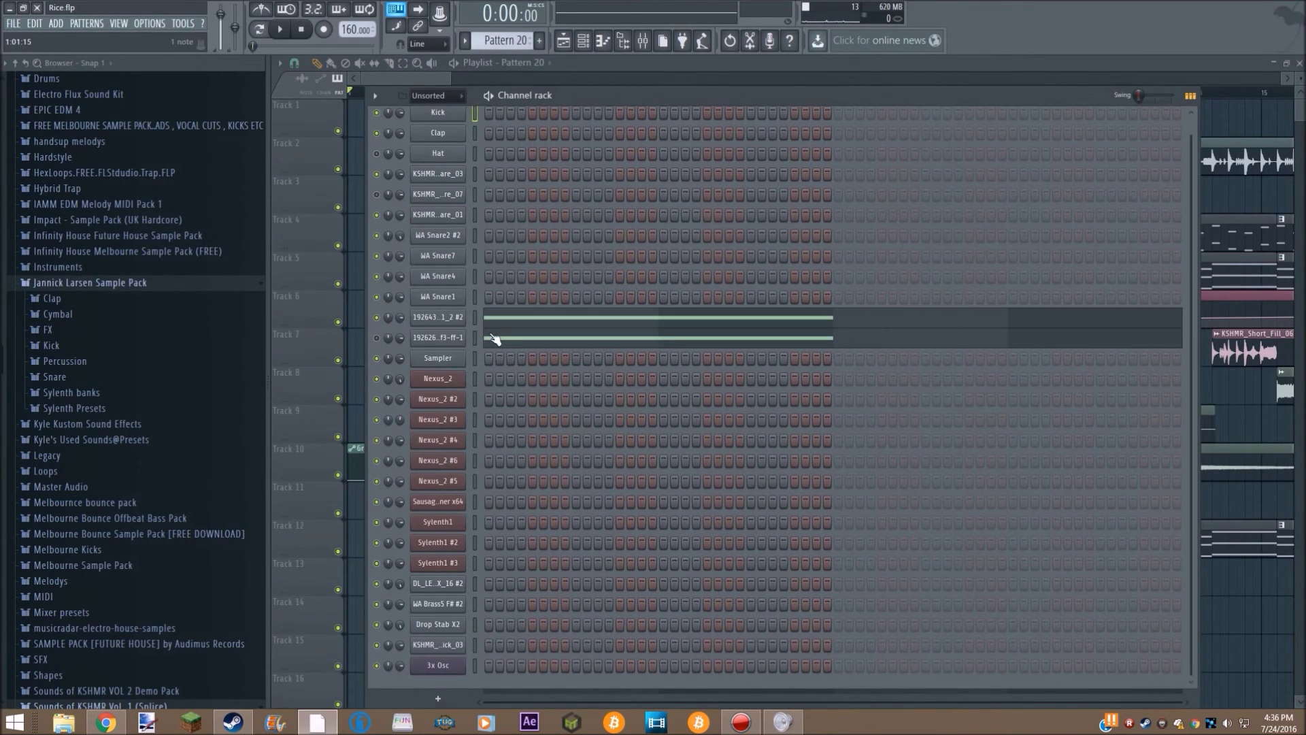
click(280, 29)
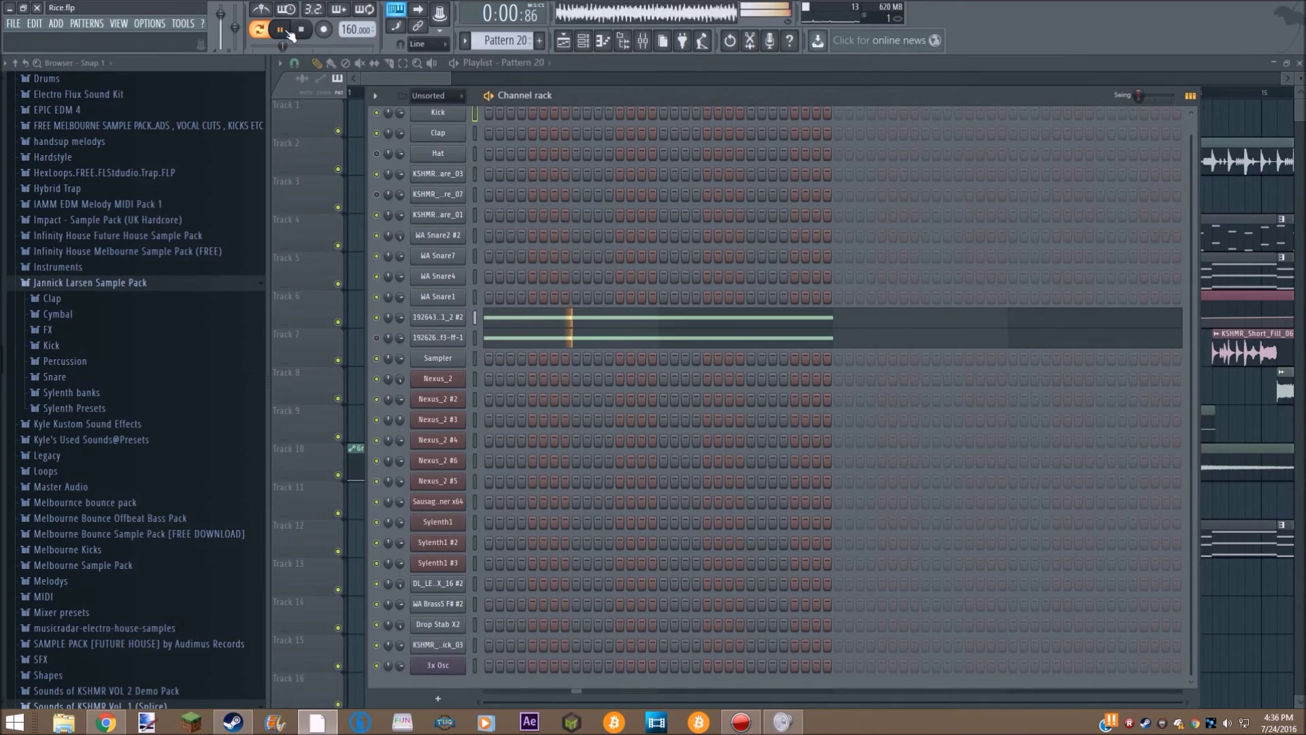
click(393, 76)
key(space)
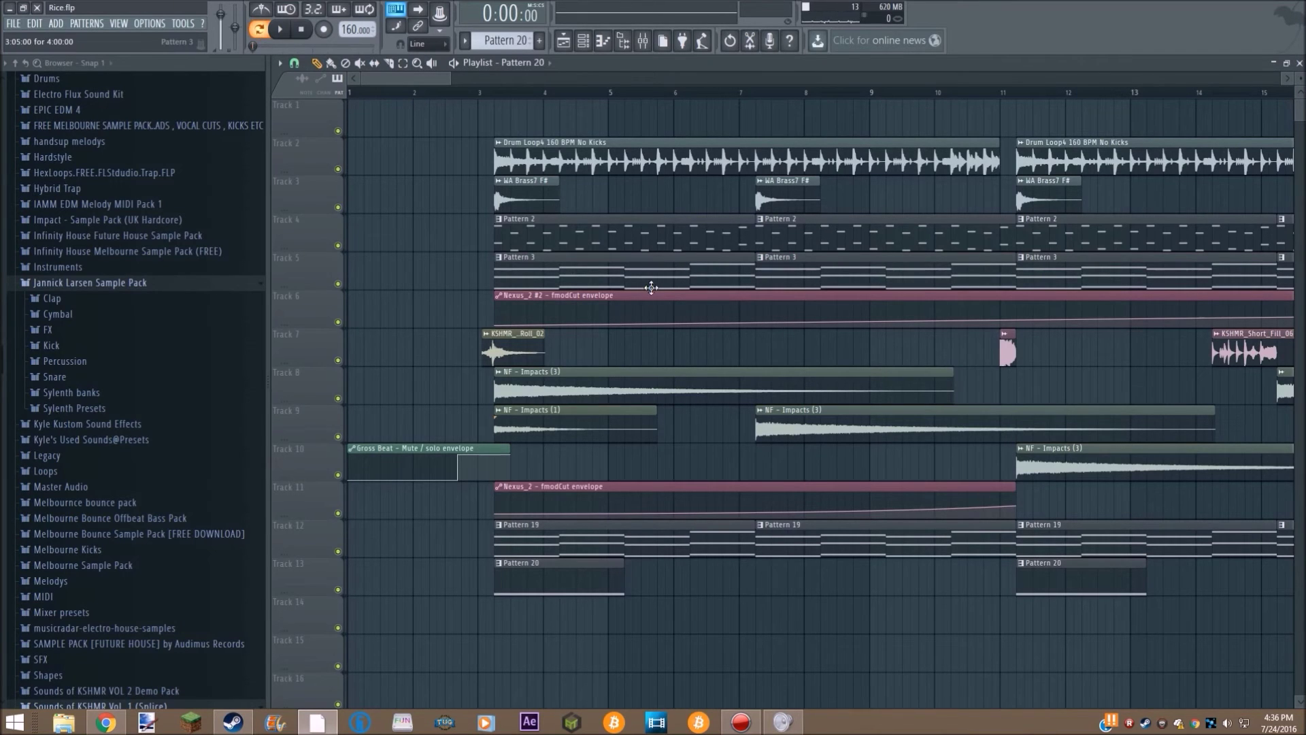
Audition the NF - Impacts (3) and NF - Impacts (1) samples and play the arrangement from the start.
click(577, 386)
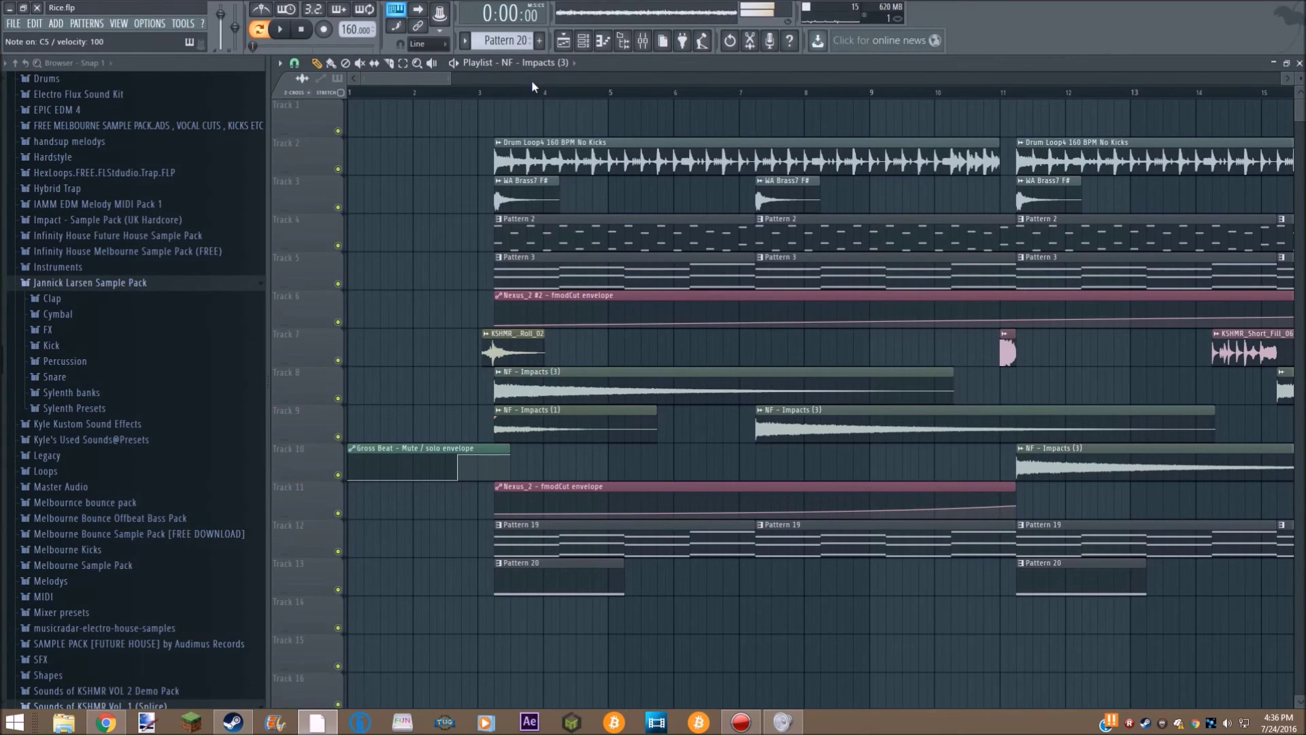
click(547, 429)
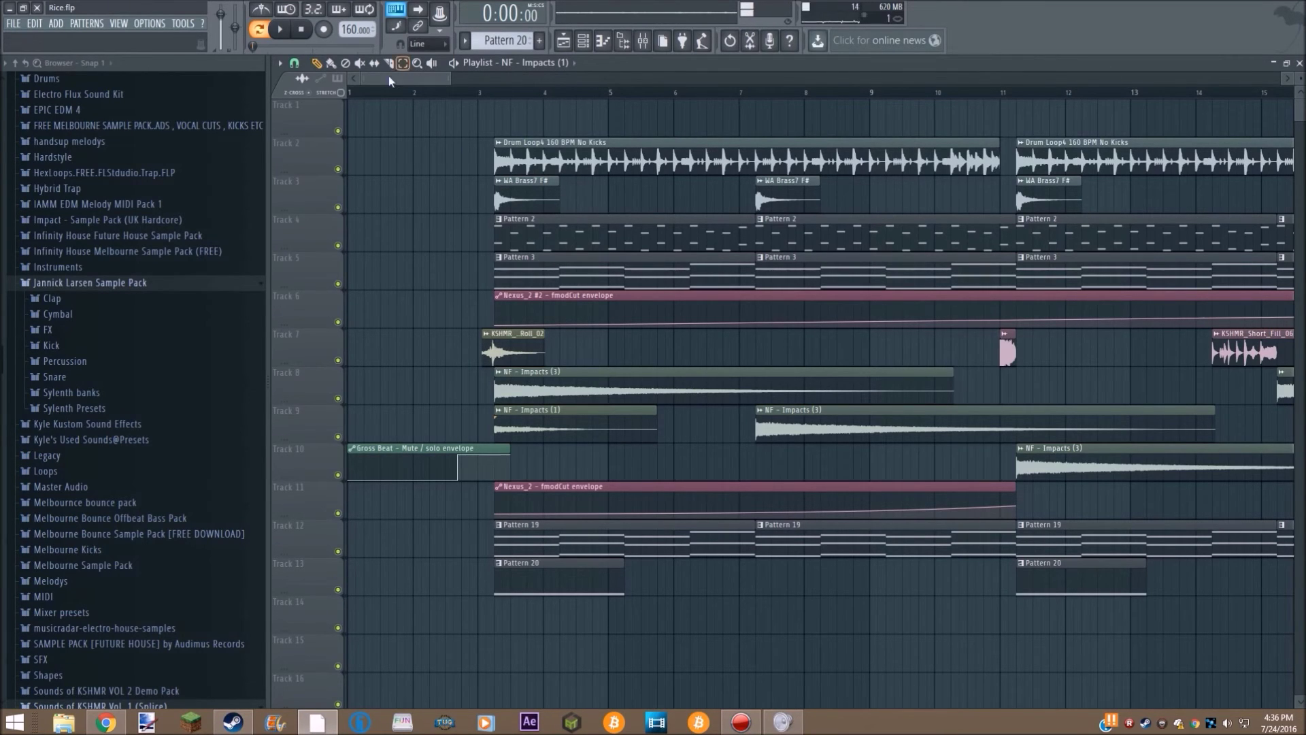
mouse_move(442, 77)
mouse_down()
mouse_move(632, 93)
mouse_move(506, 108)
mouse_up()
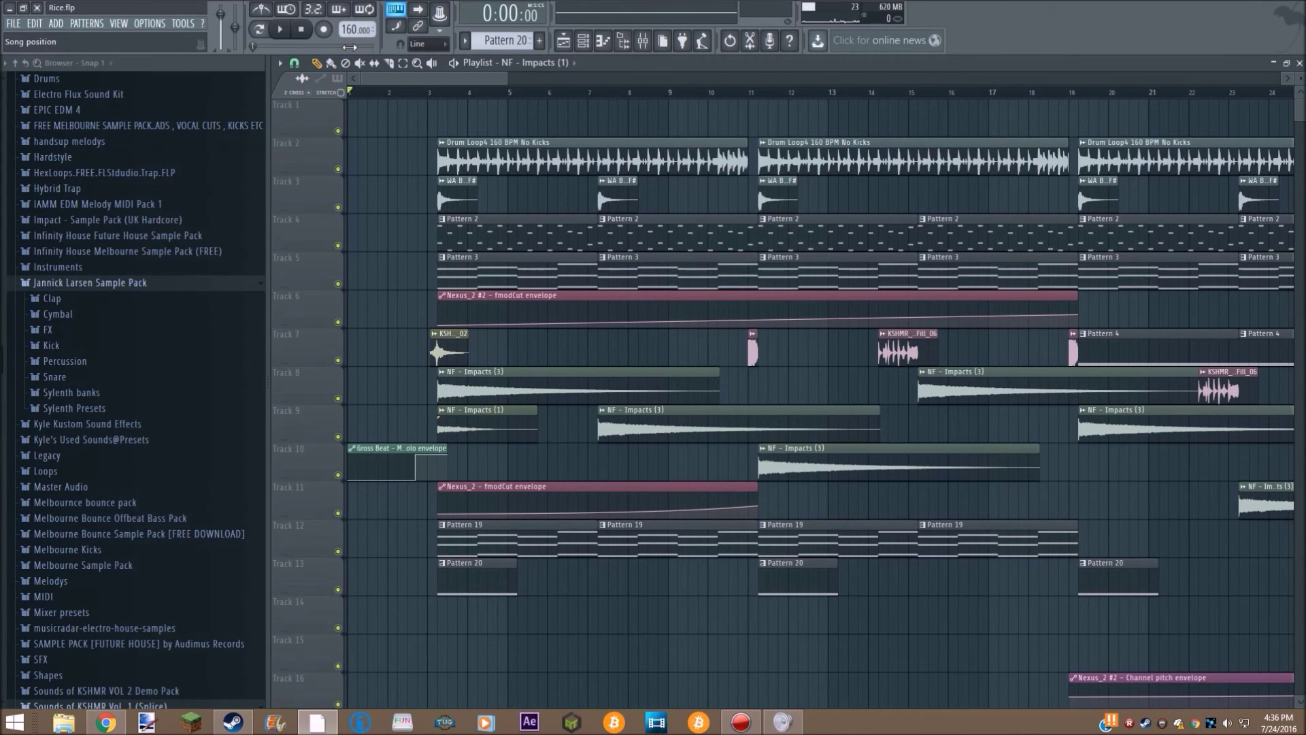
drag(391, 77, 347, 95)
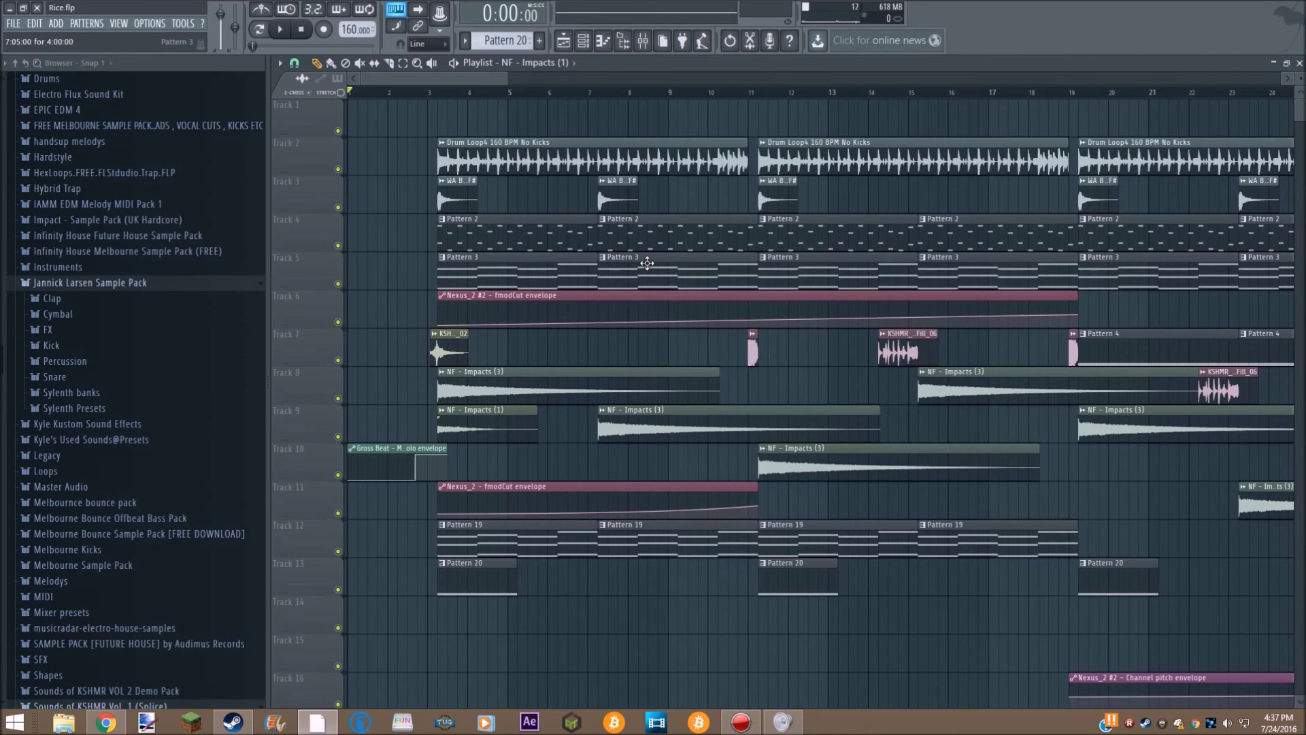
key(space)
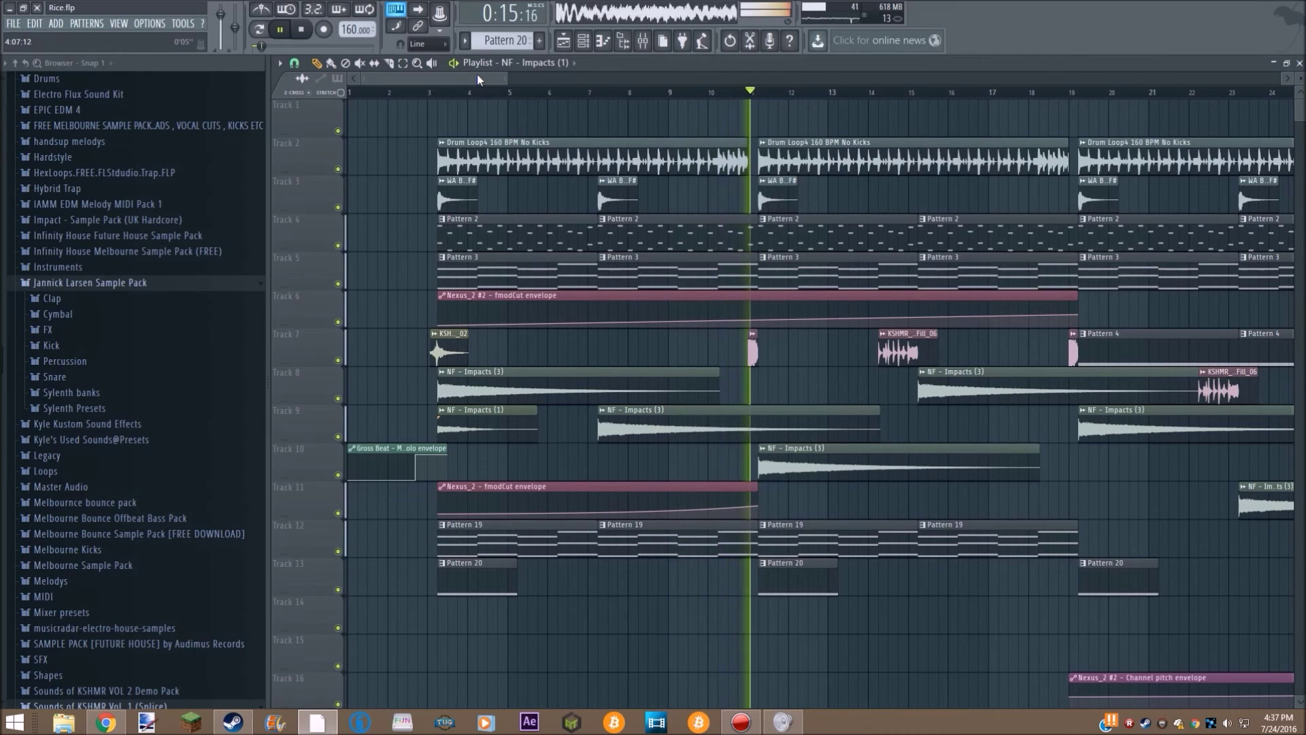
key(space)
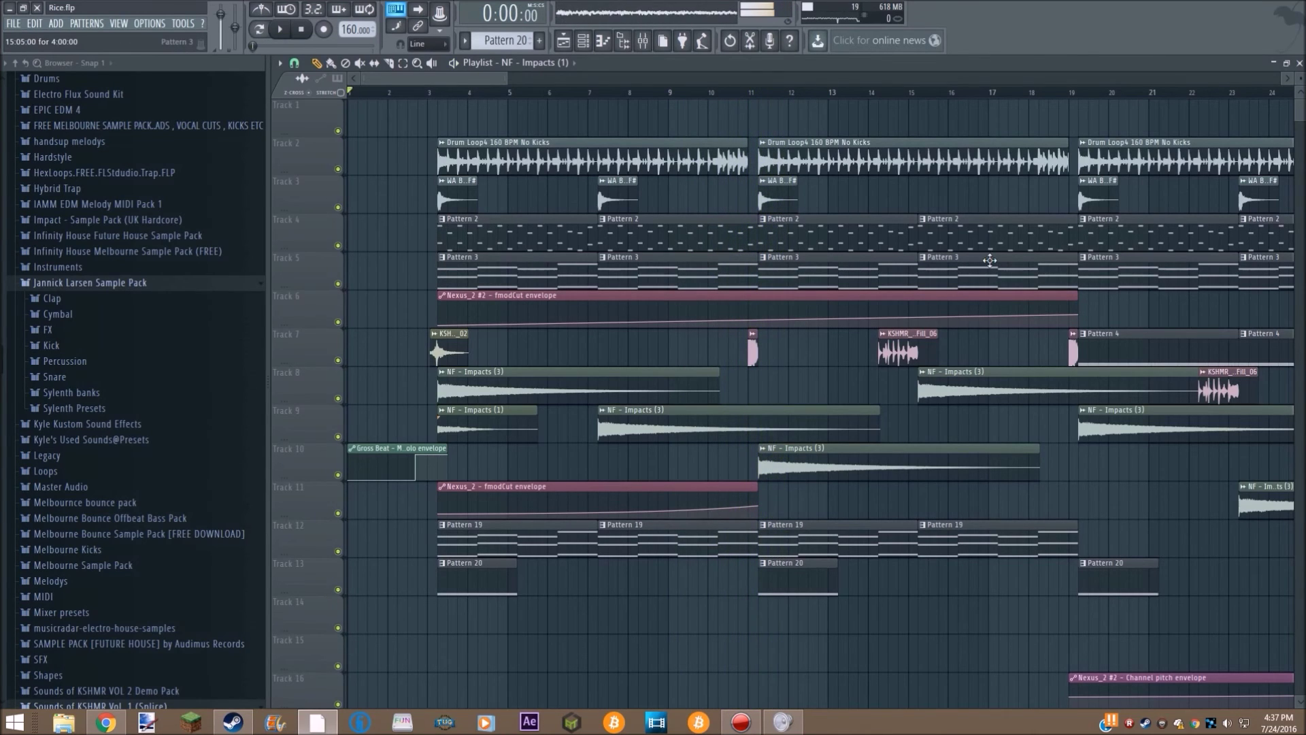
Select the FINAL CLAP 3 clip on Track 7 and look up its channel in the channel rack.
click(752, 352)
click(583, 40)
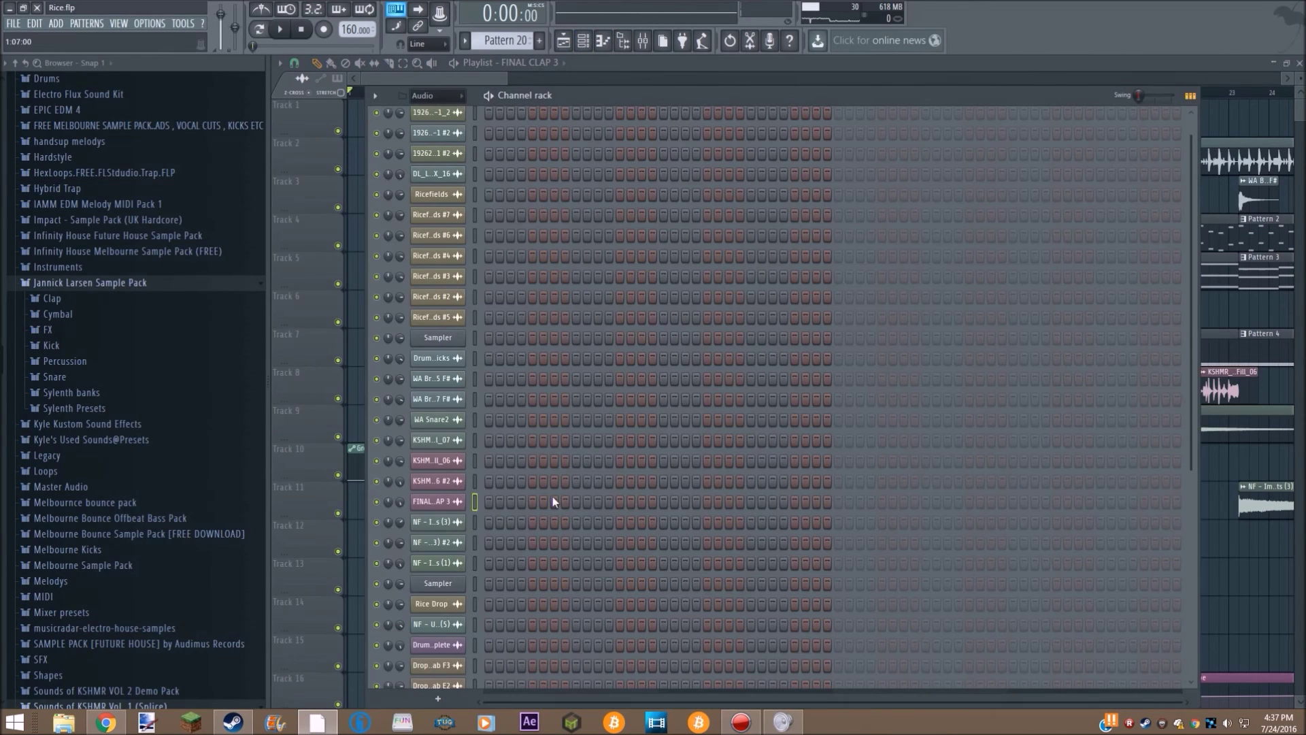
click(471, 71)
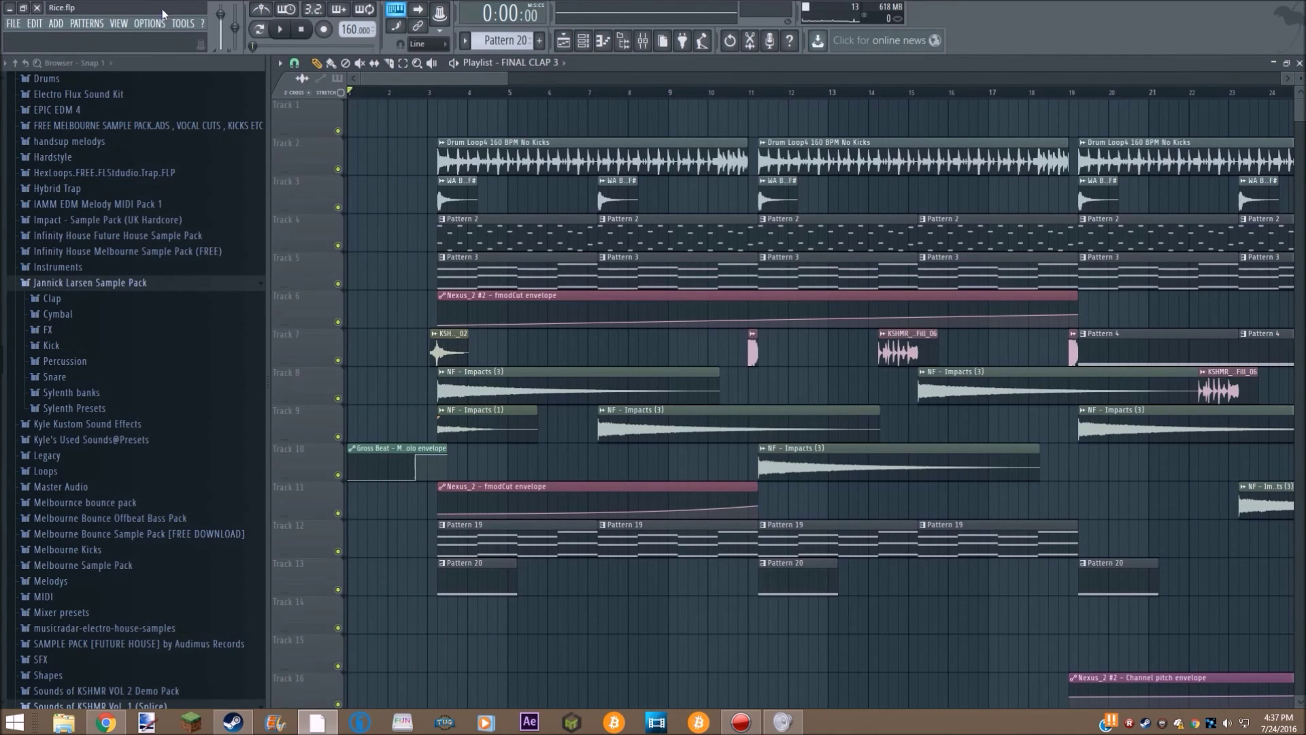
drag(464, 77, 511, 77)
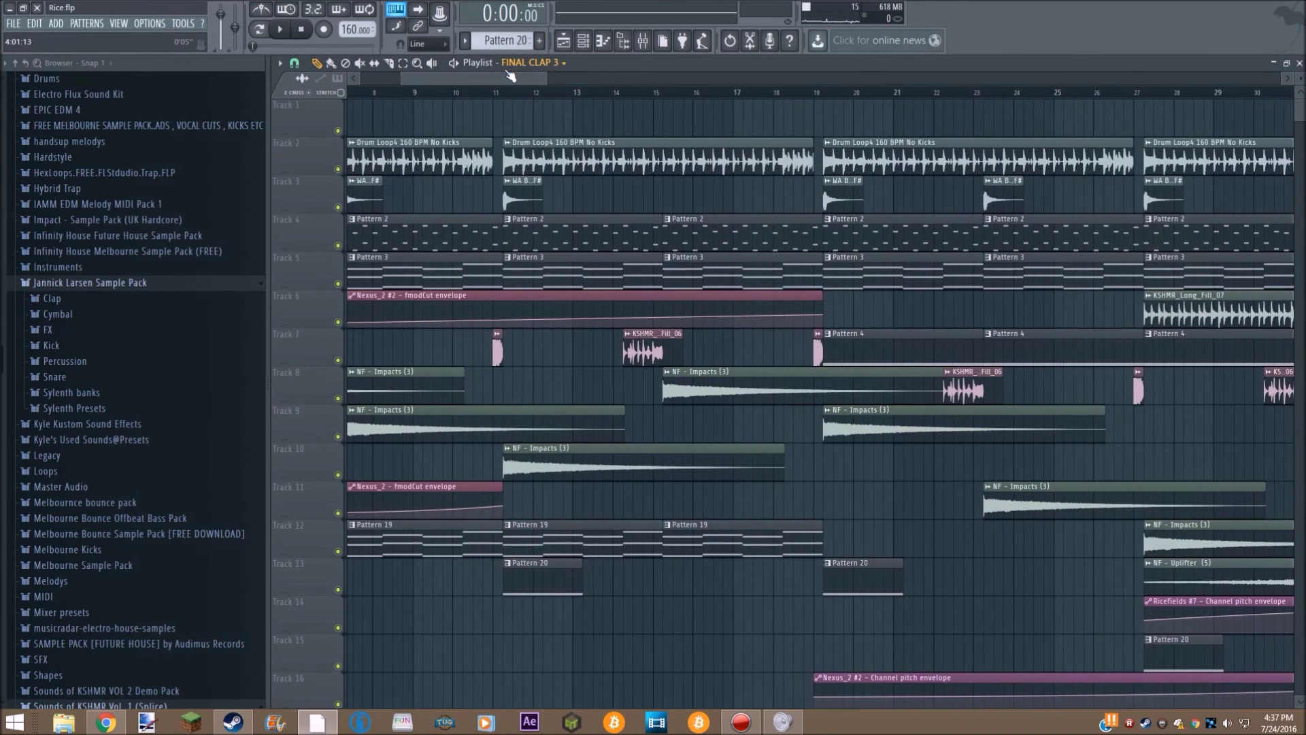
Audition KSHMR_Short_Fill_06, look up its channel in the channel rack and expand the Sounds of KSHMR Vol. 1 (Splice) folder in the browser.
click(583, 40)
drag(508, 72, 415, 78)
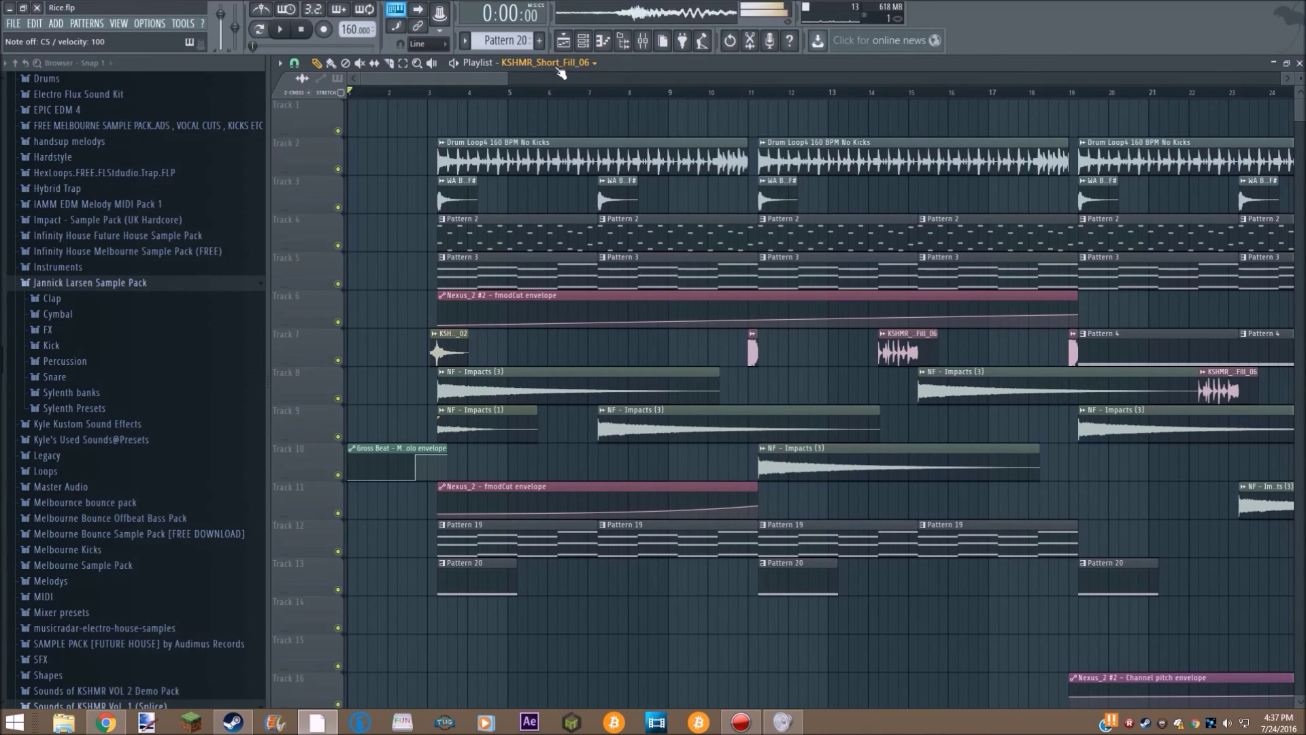
key(F6)
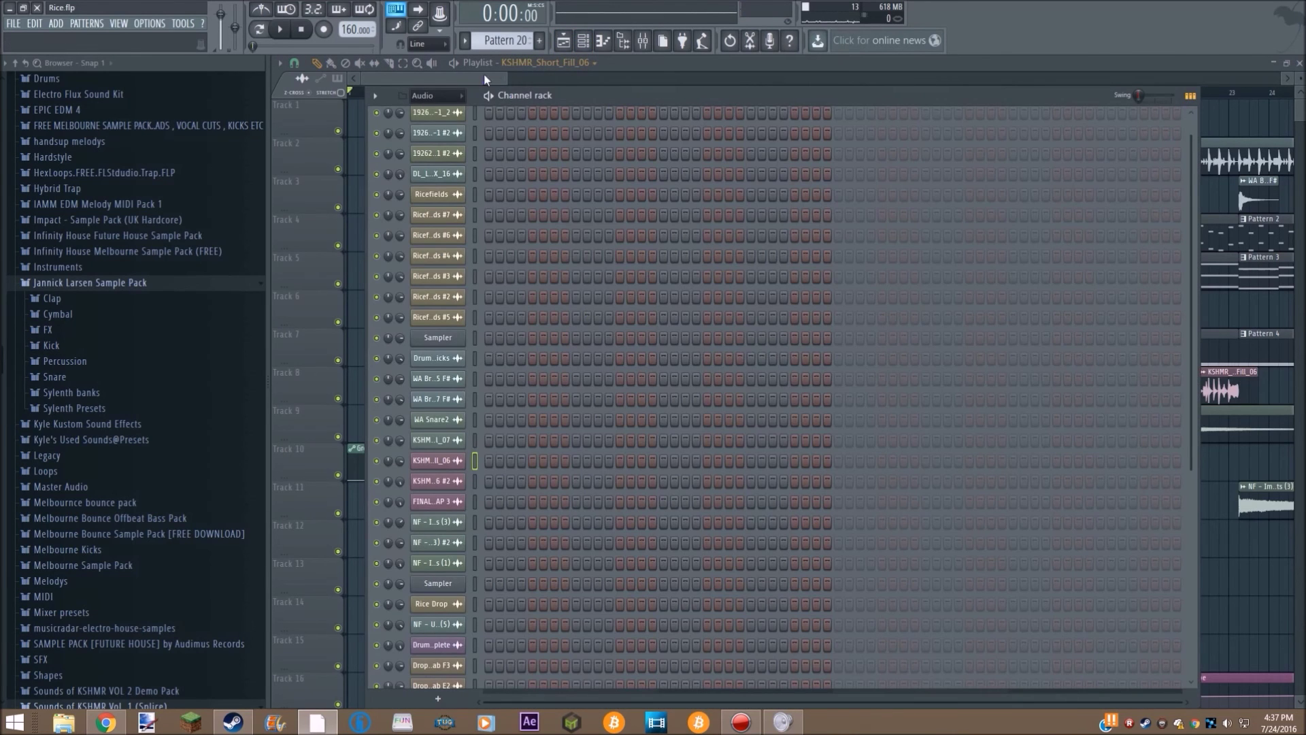
key(F6)
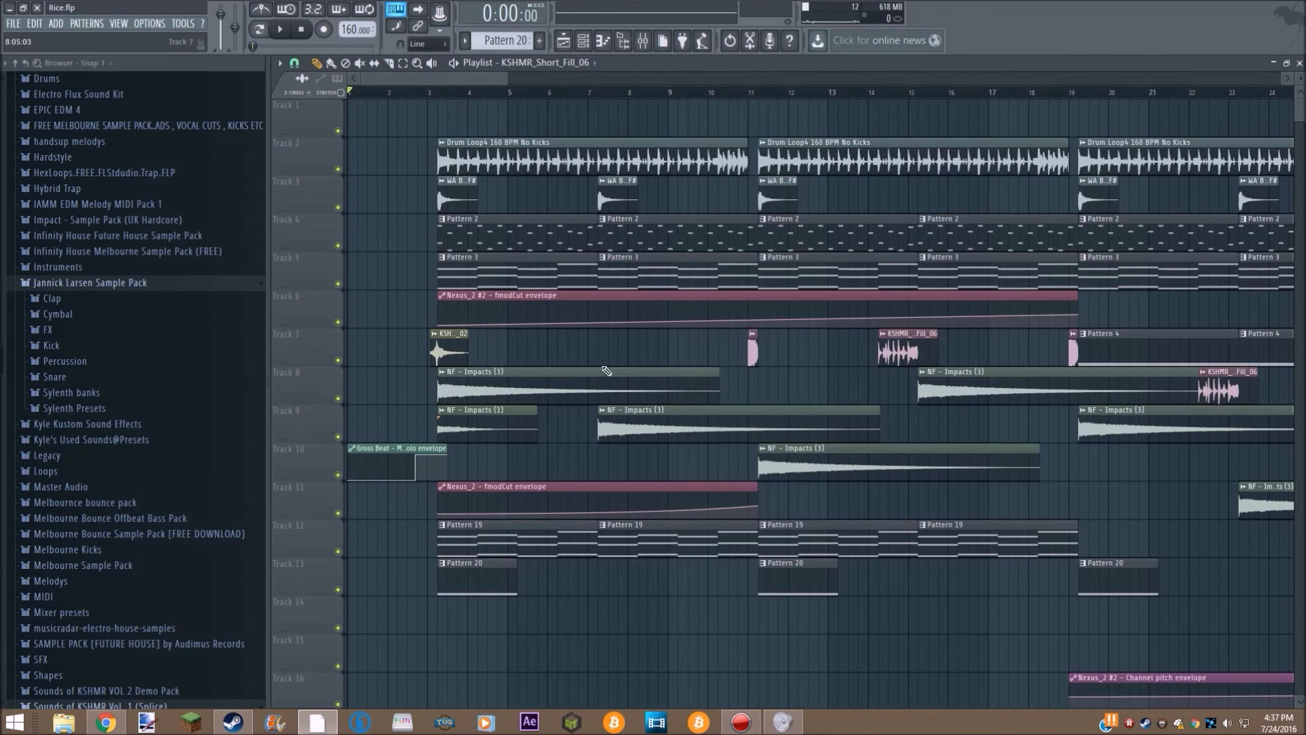
click(165, 704)
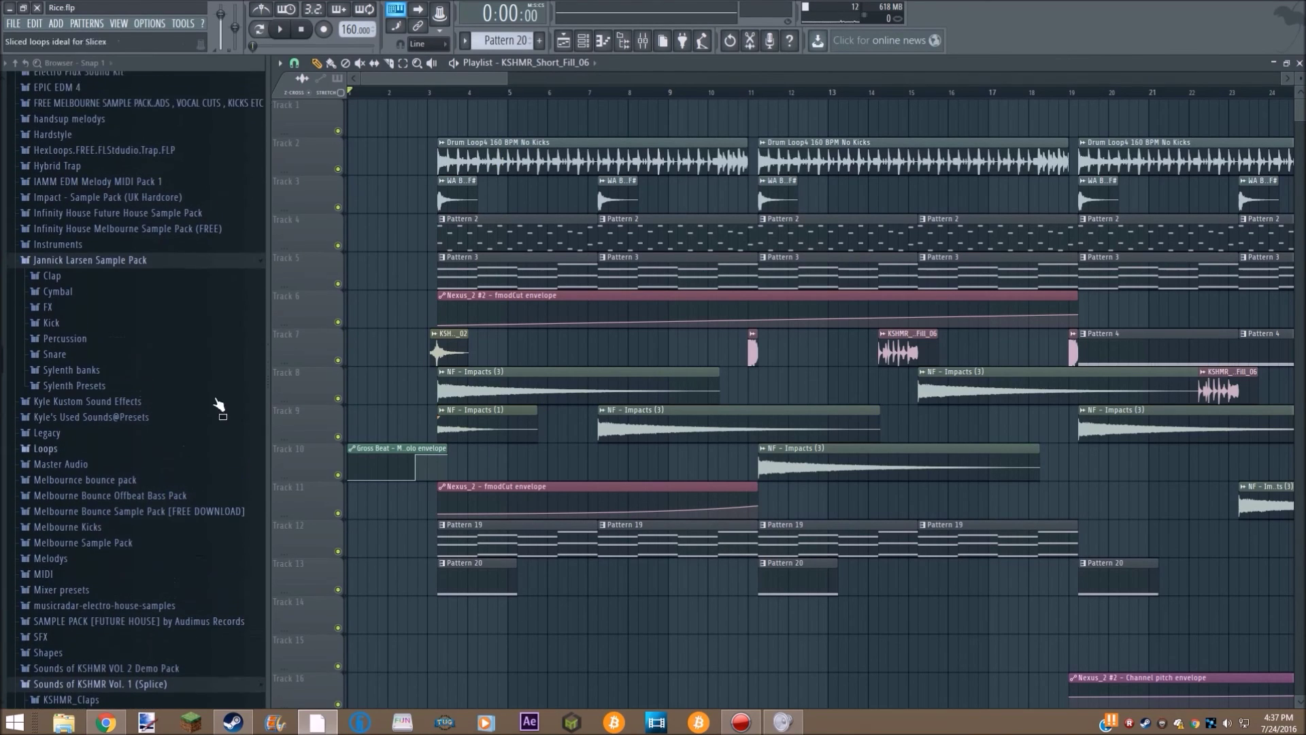
mouse_move(419, 76)
mouse_down()
mouse_move(434, 75)
mouse_move(398, 83)
mouse_up()
Find the Brasses samples under Hybrid Trap > WAV MIDI Presets, audition WA Brass7 F# and collapse the Brasses folder.
scroll(71, 199, up, 3)
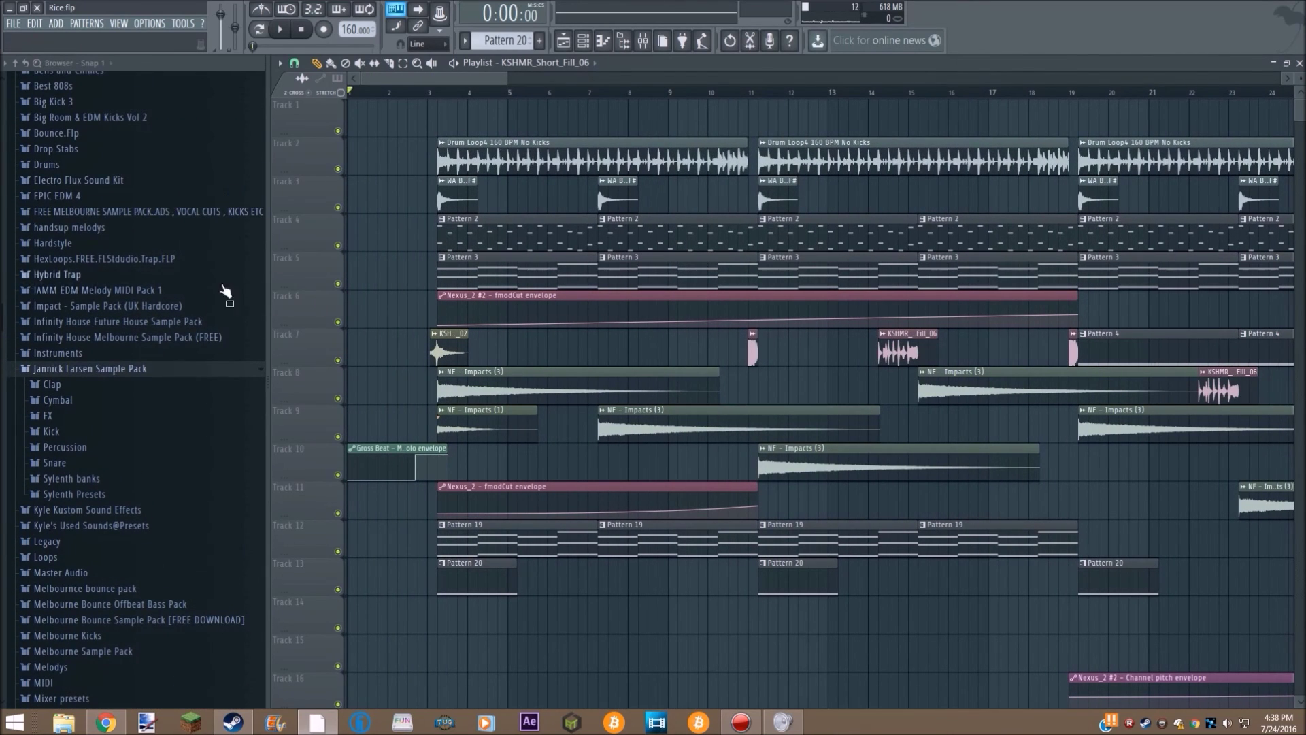
click(95, 275)
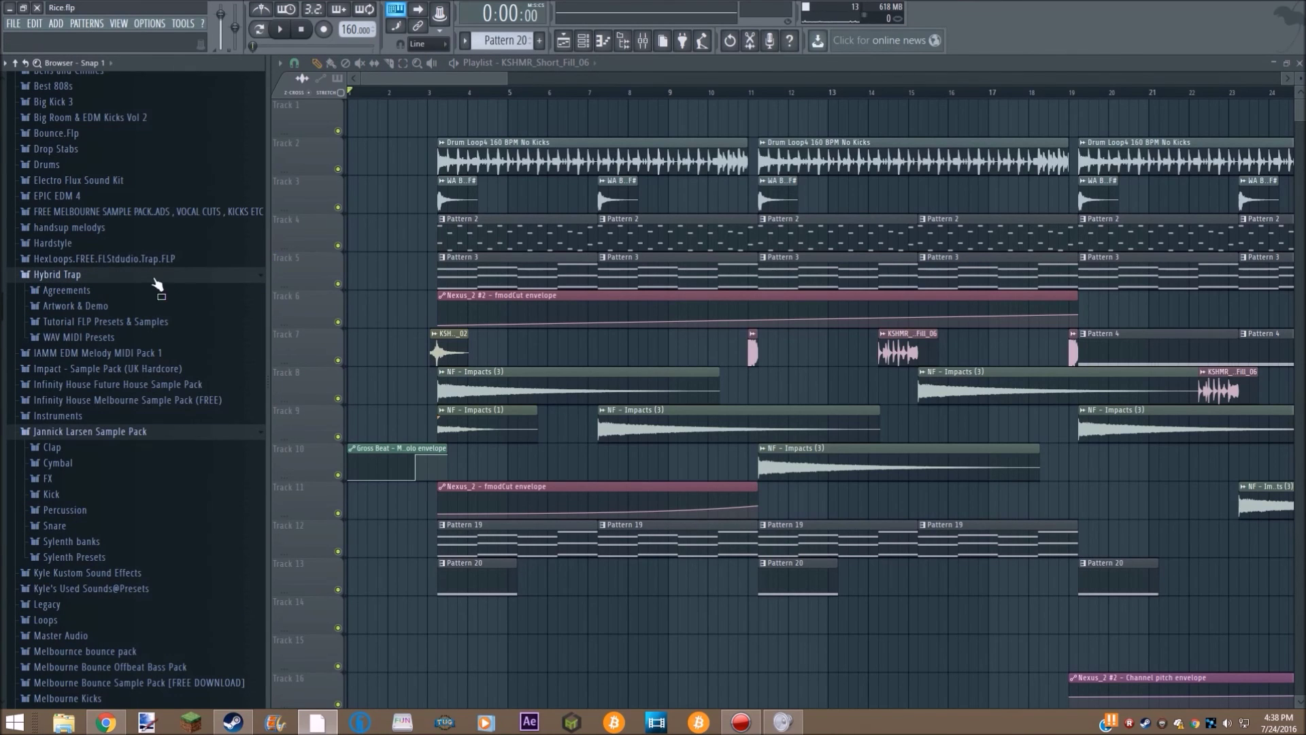
click(98, 338)
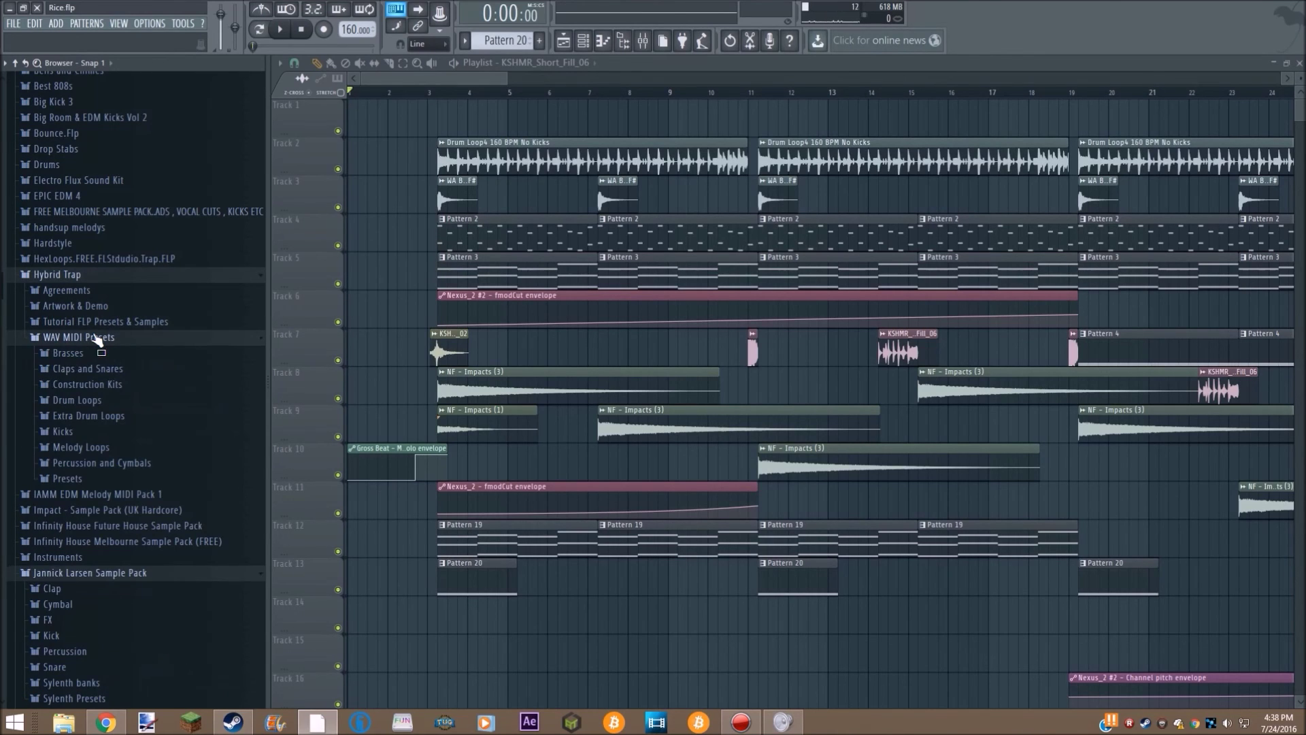
click(68, 353)
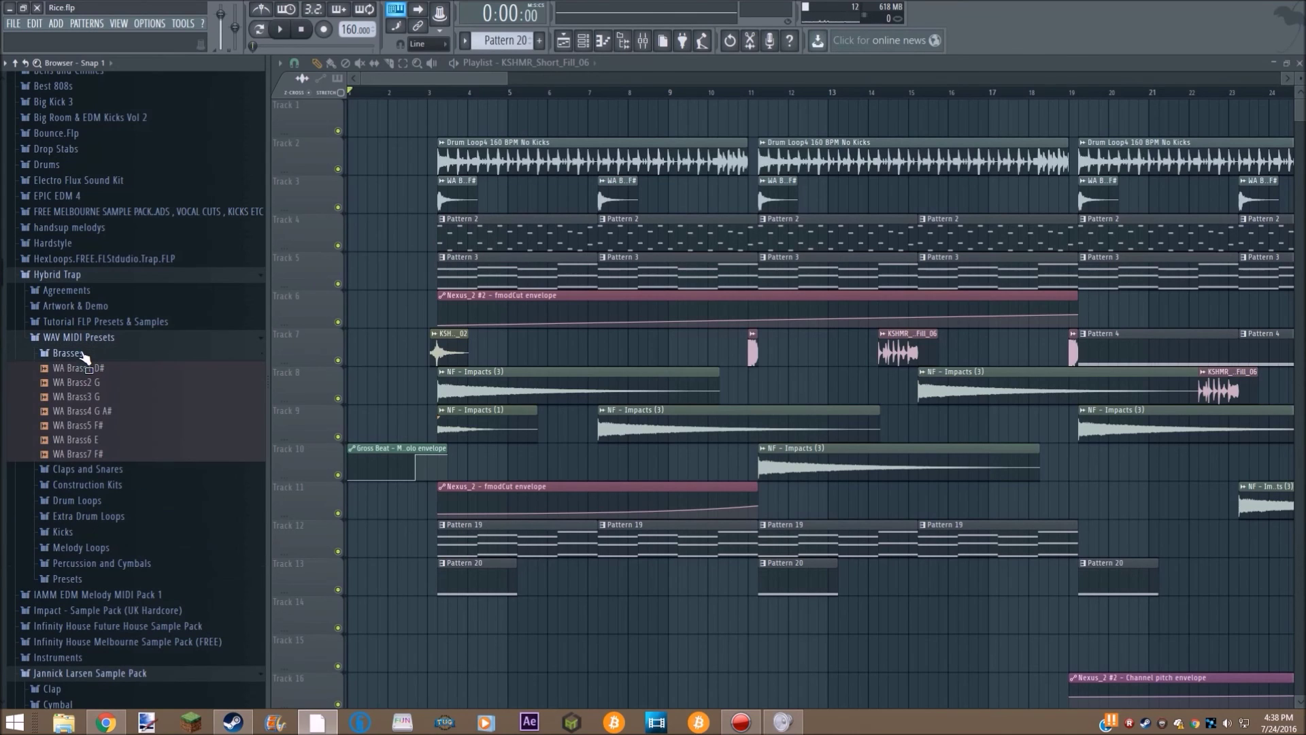
drag(86, 370, 102, 454)
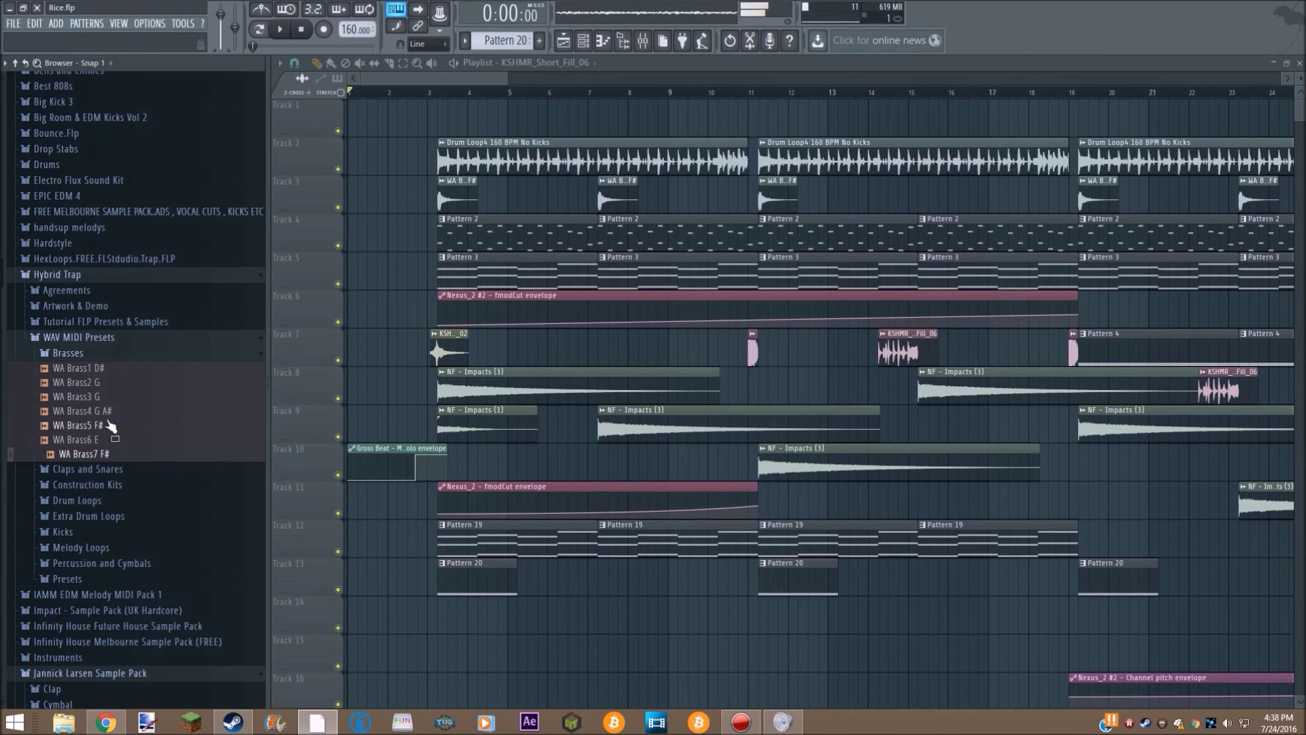
click(86, 355)
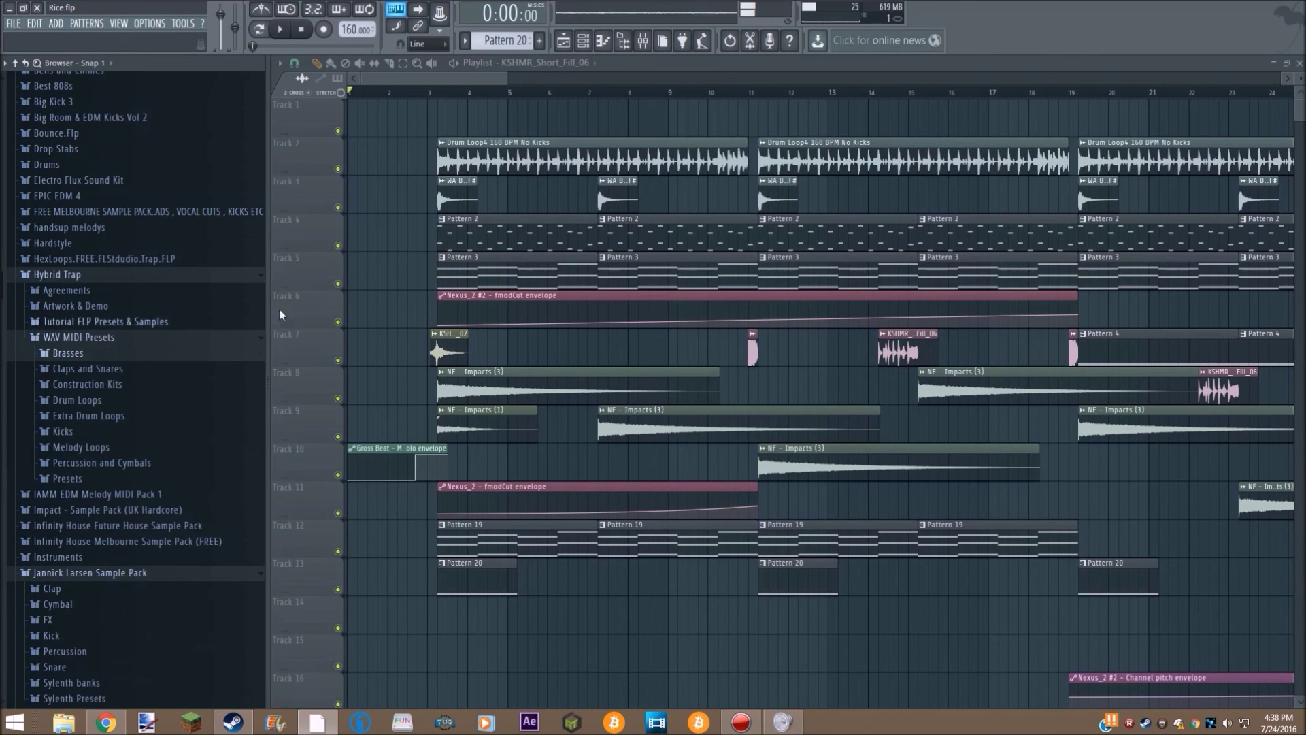
Expand the Drum Loops folder and audition Drum Loop3 90 BPM No Kicks and Drum Loop4 160 BPM No Kicks.
click(103, 402)
scroll(156, 435, down, 10)
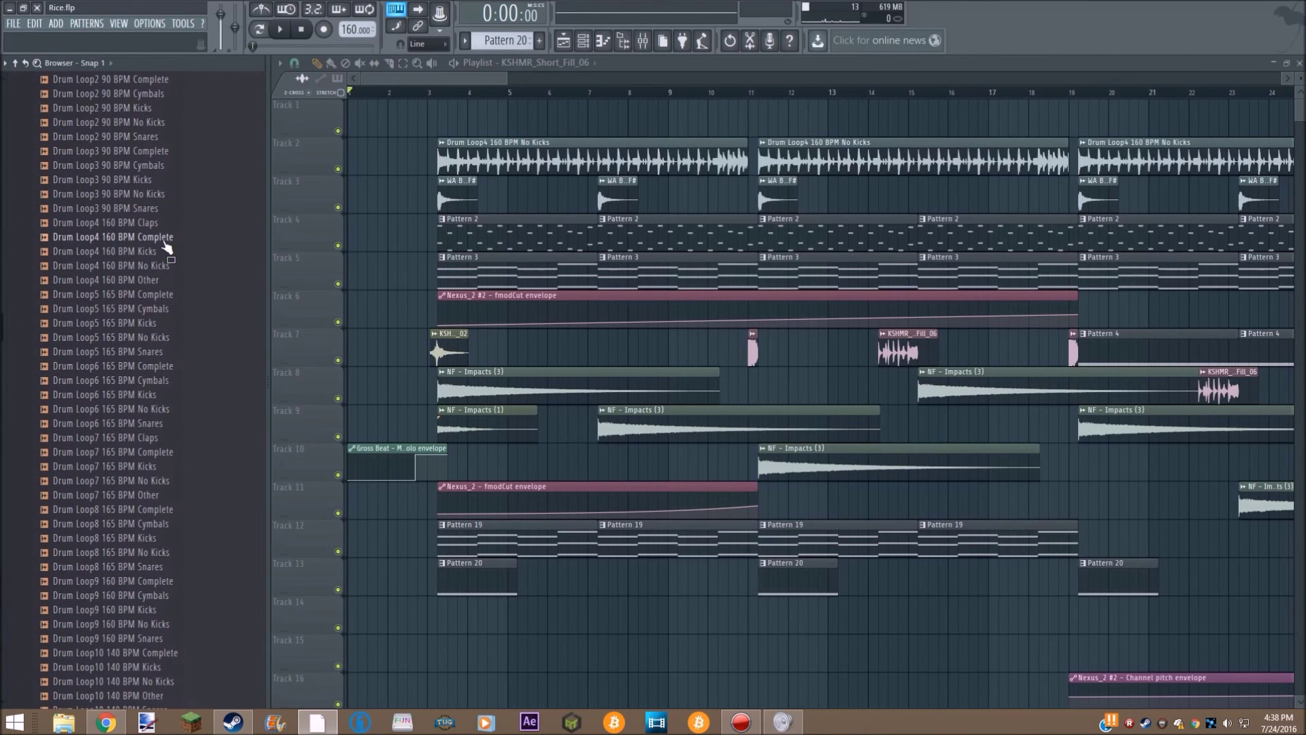
click(157, 196)
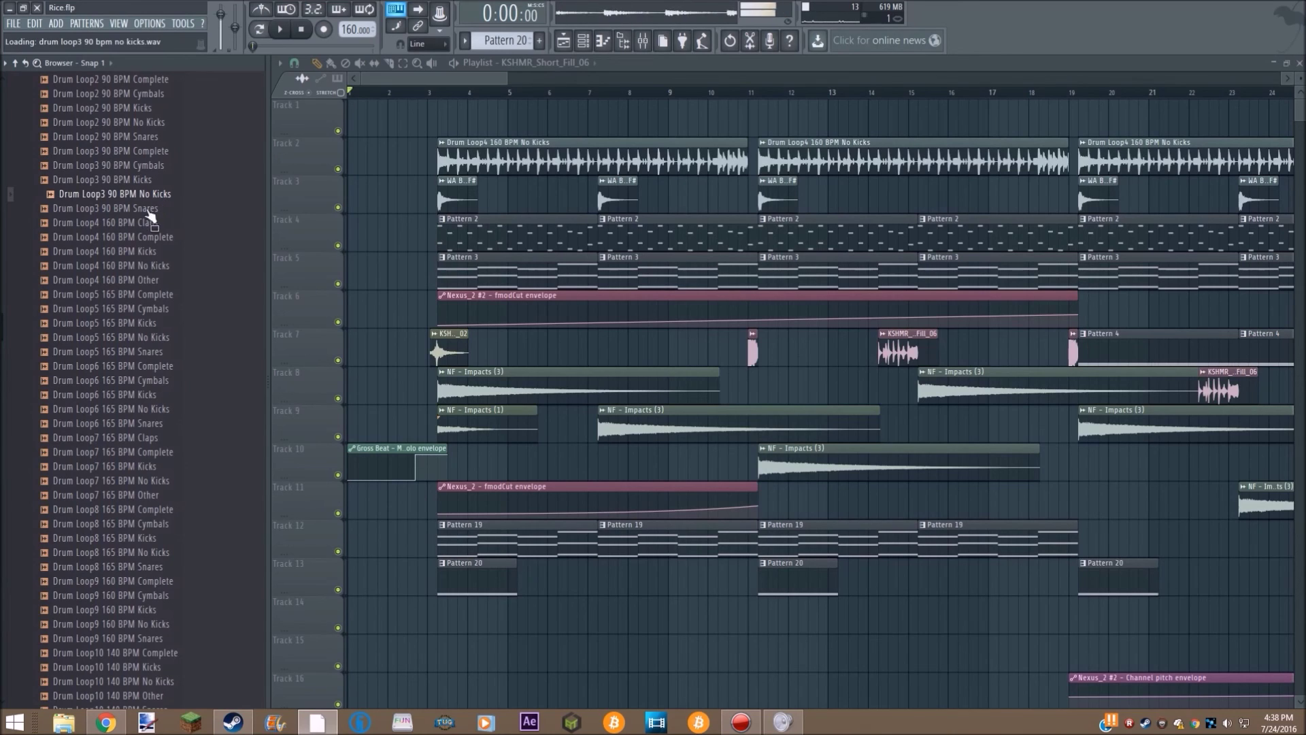
click(152, 270)
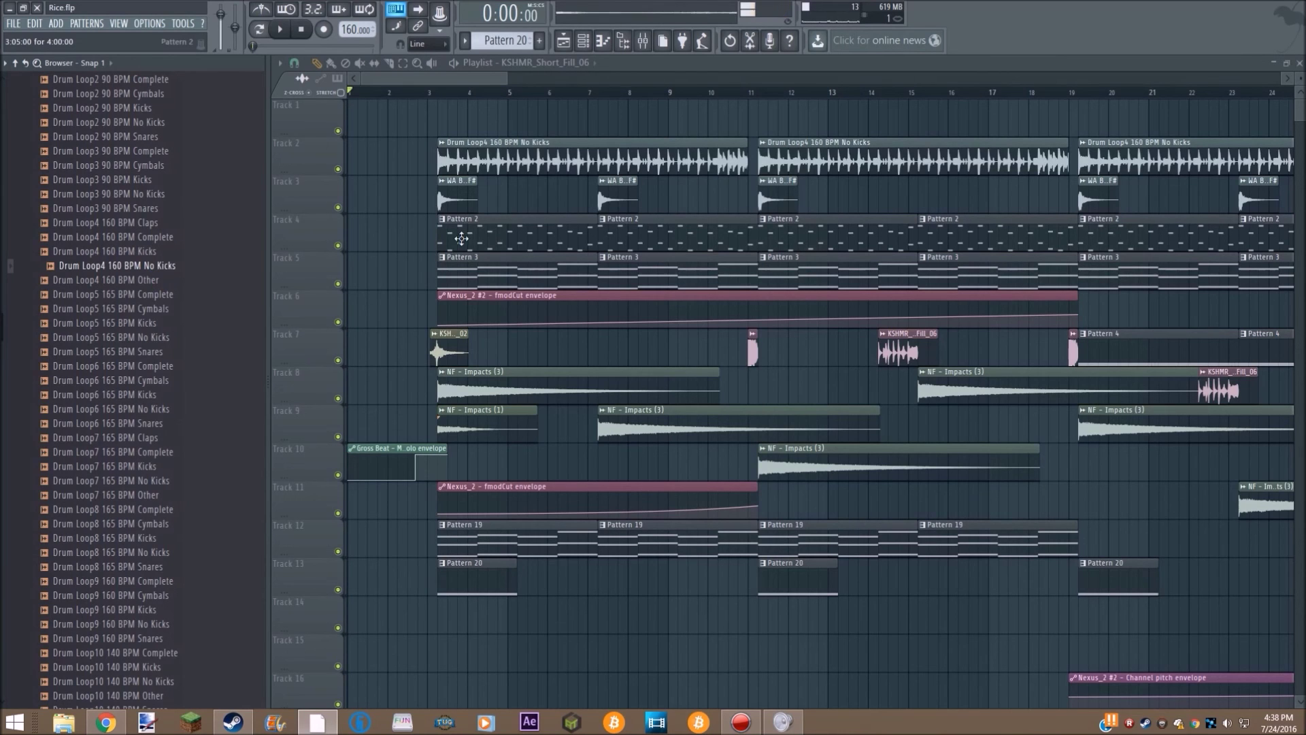
drag(504, 79, 475, 151)
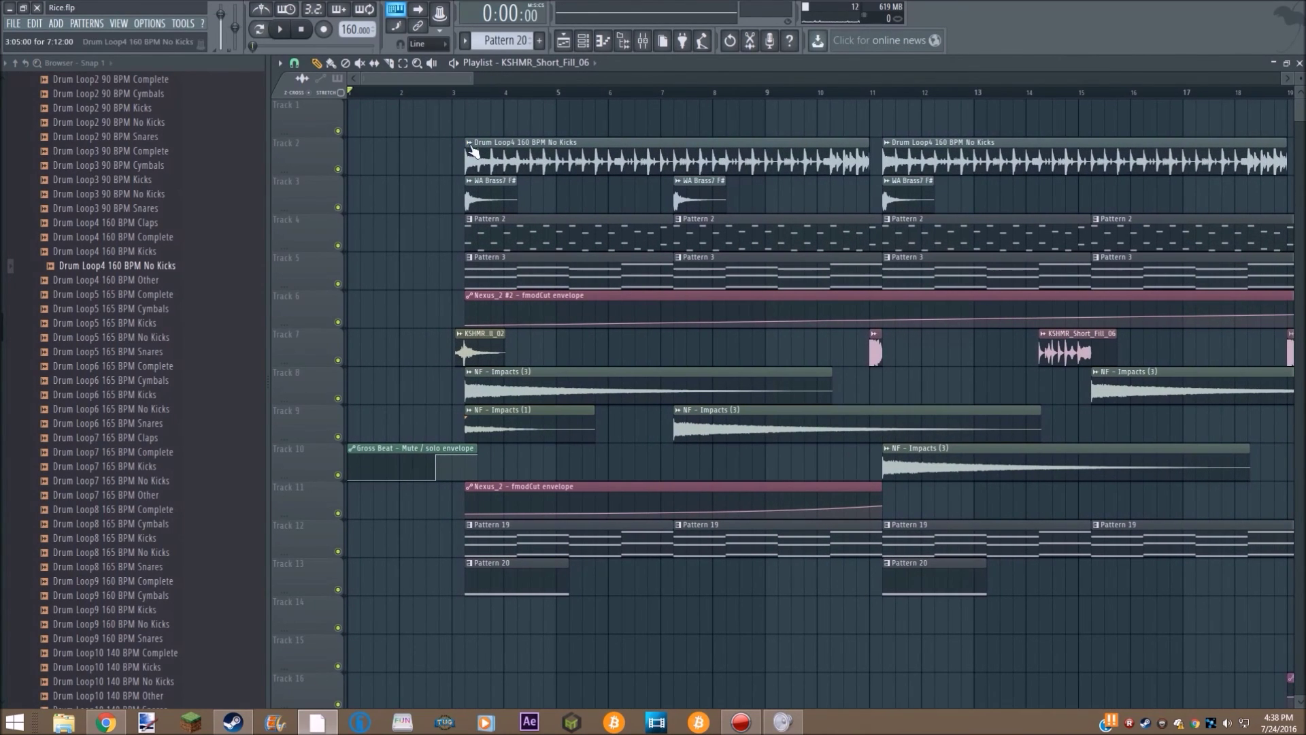
drag(414, 80, 369, 88)
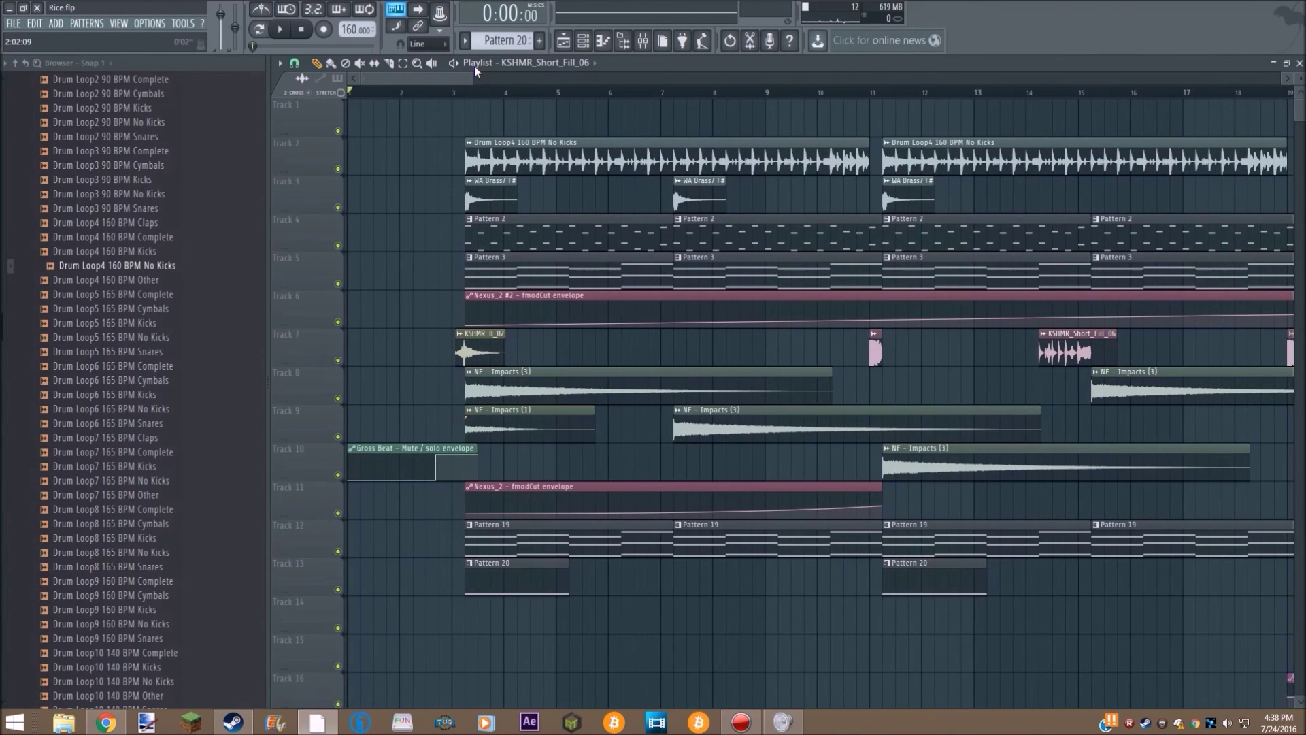